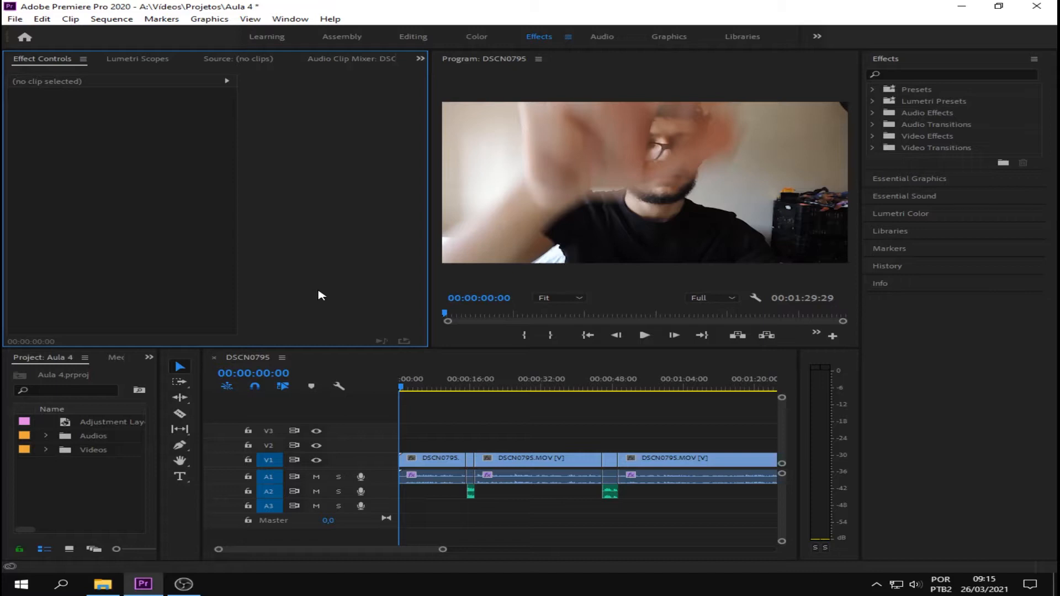
# Step: Delete the existing adjustment layer from the project's media list
pyautogui.click(108, 424)
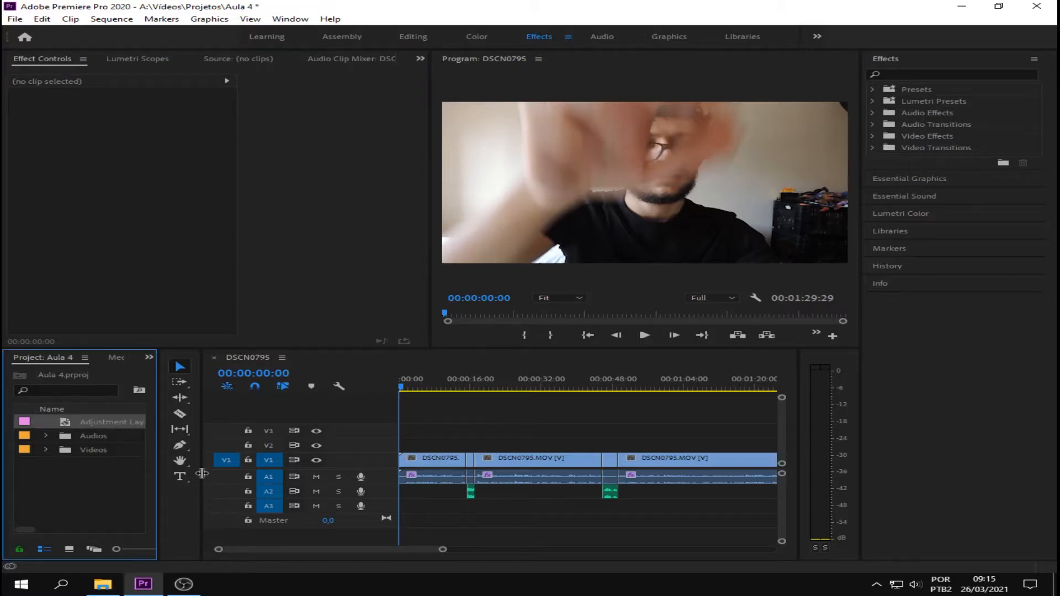
pyautogui.press('Delete')
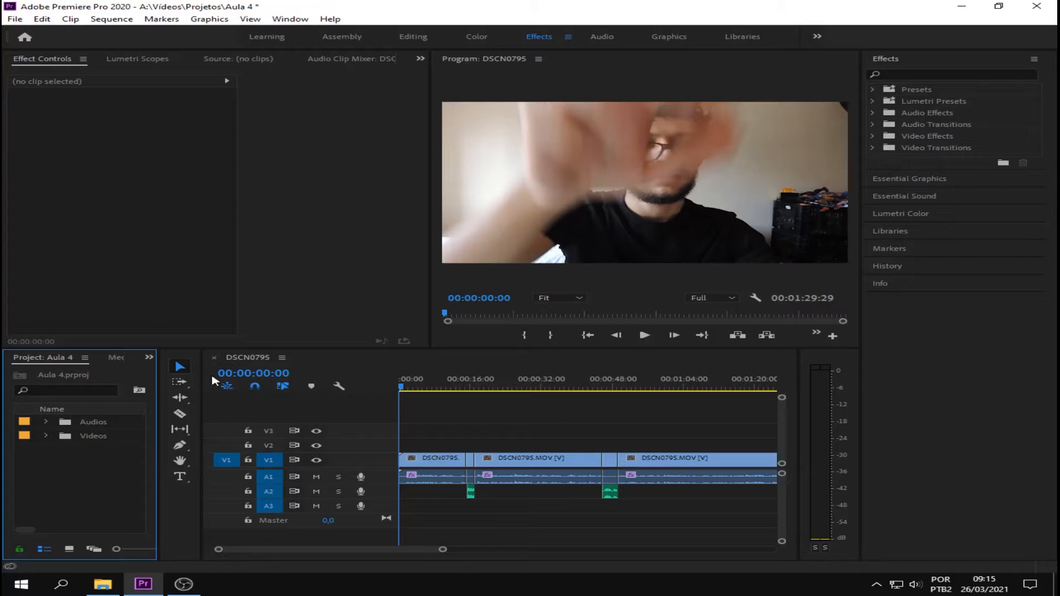
pyautogui.click(269, 281)
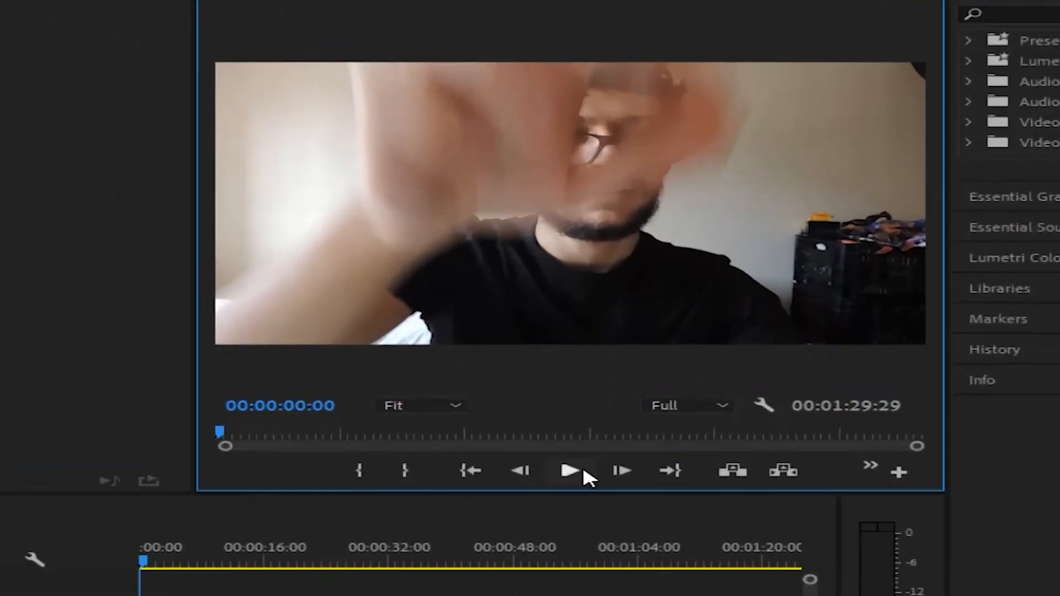
# Step: Preview the first few seconds of the sequence and view the effect settings of the first clip on V1
pyautogui.click(652, 337)
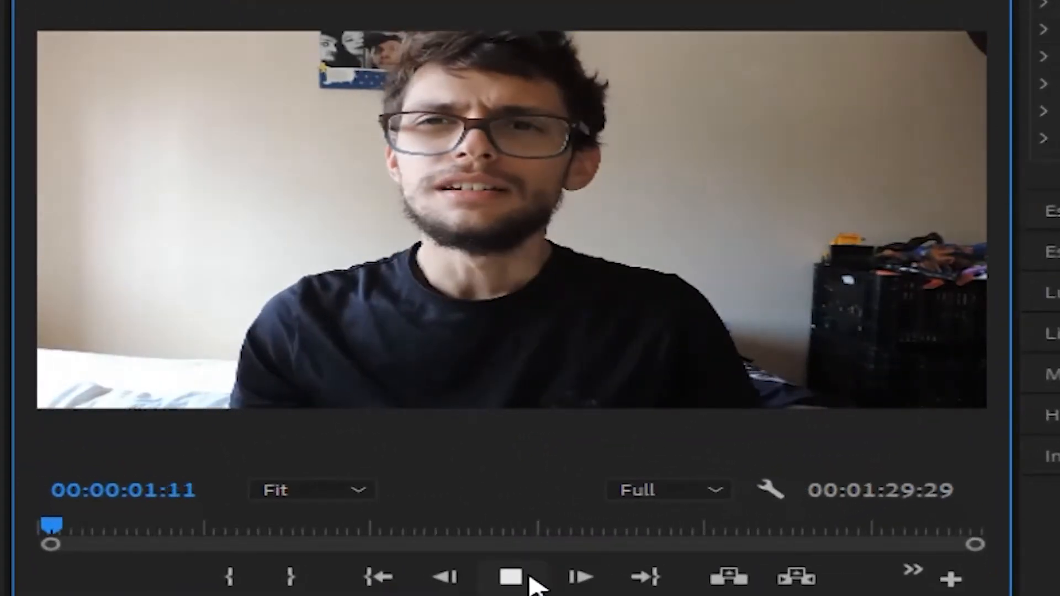
pyautogui.click(530, 577)
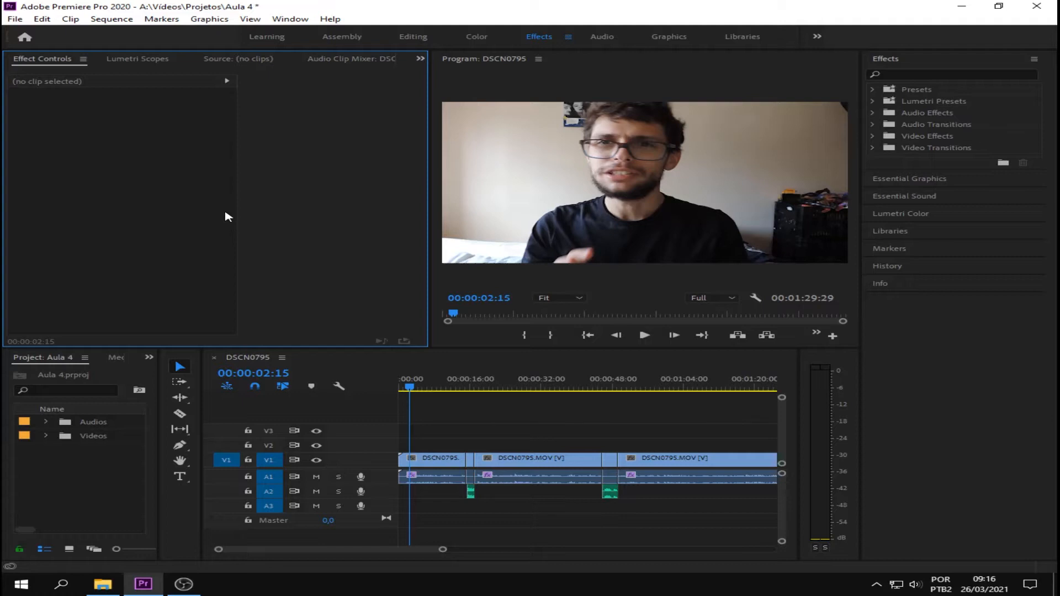
pyautogui.click(426, 461)
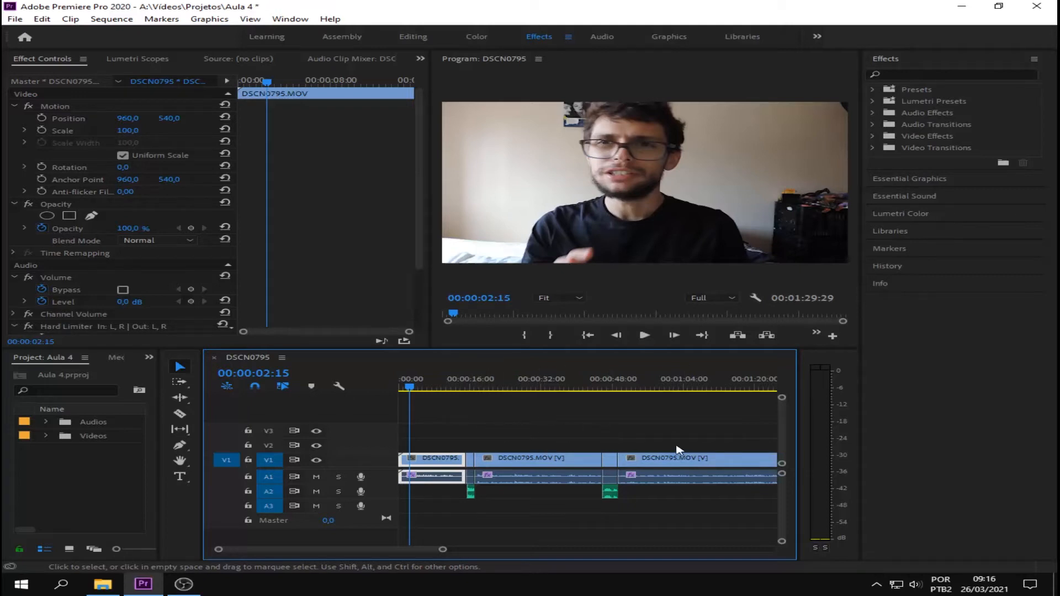
pyautogui.click(446, 450)
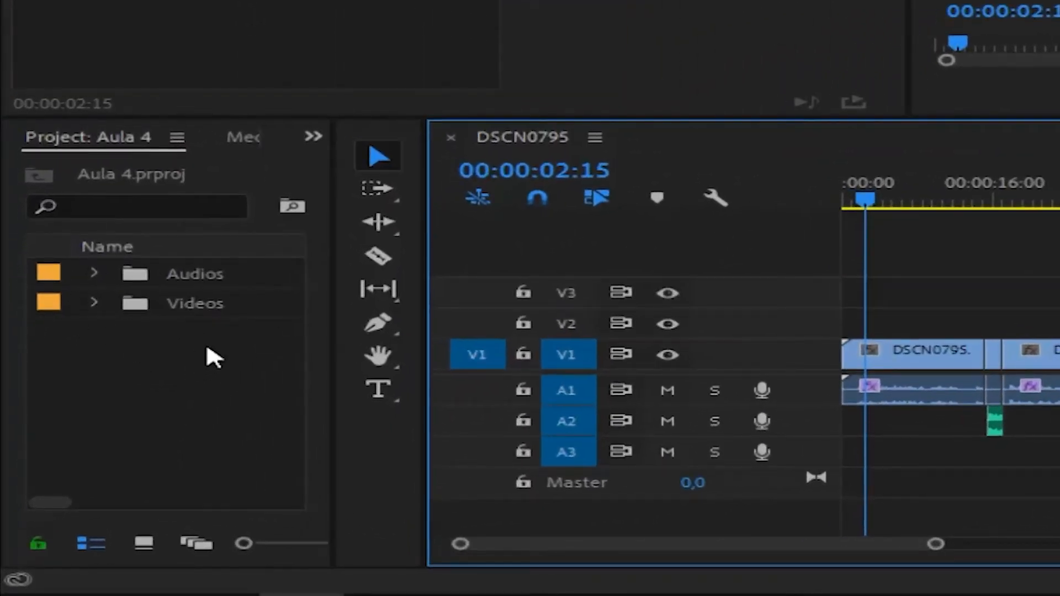
# Step: Create a new 1920 x 1080 adjustment layer at 29,97 fps with square pixels in the project
pyautogui.rightClick(194, 353)
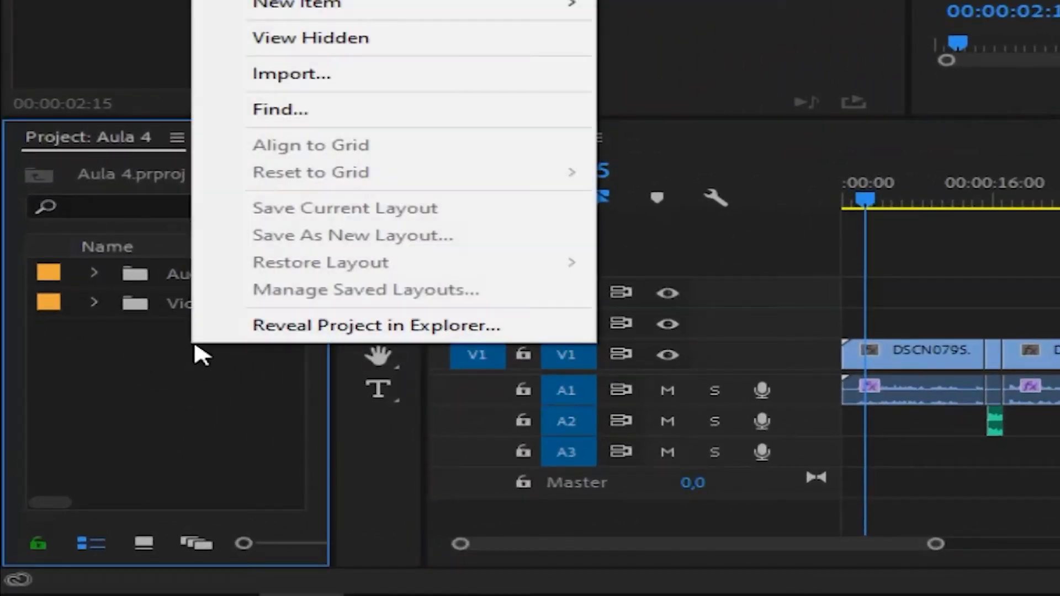
pyautogui.moveTo(447, 44)
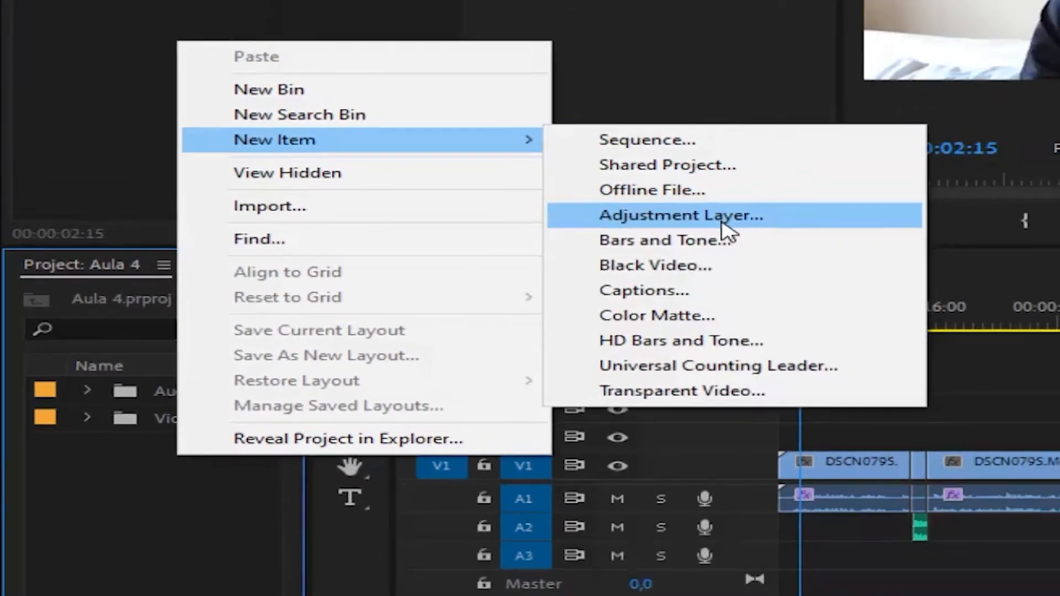
pyautogui.click(782, 199)
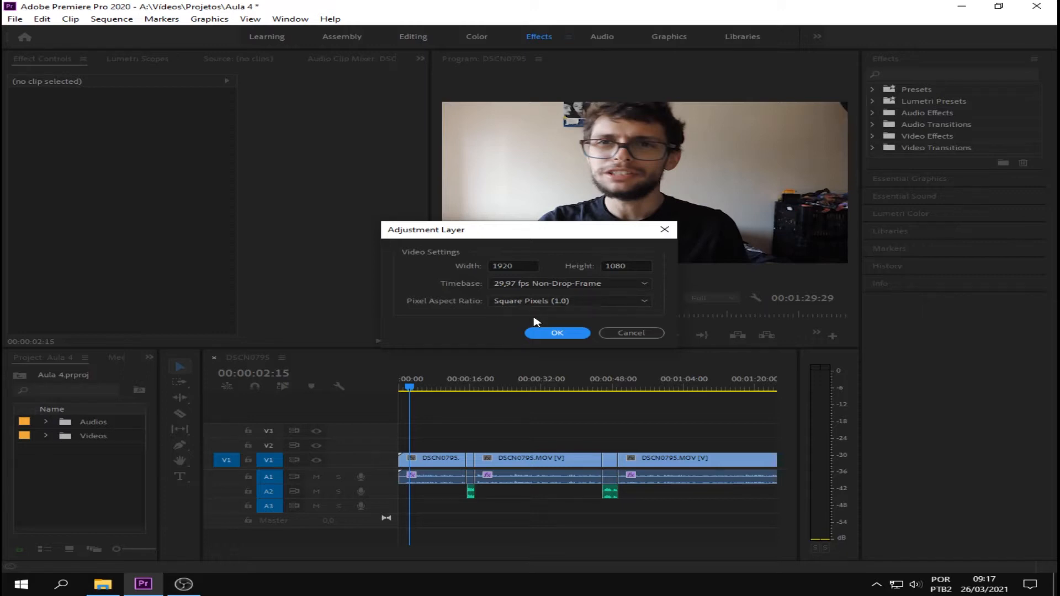
pyautogui.click(552, 333)
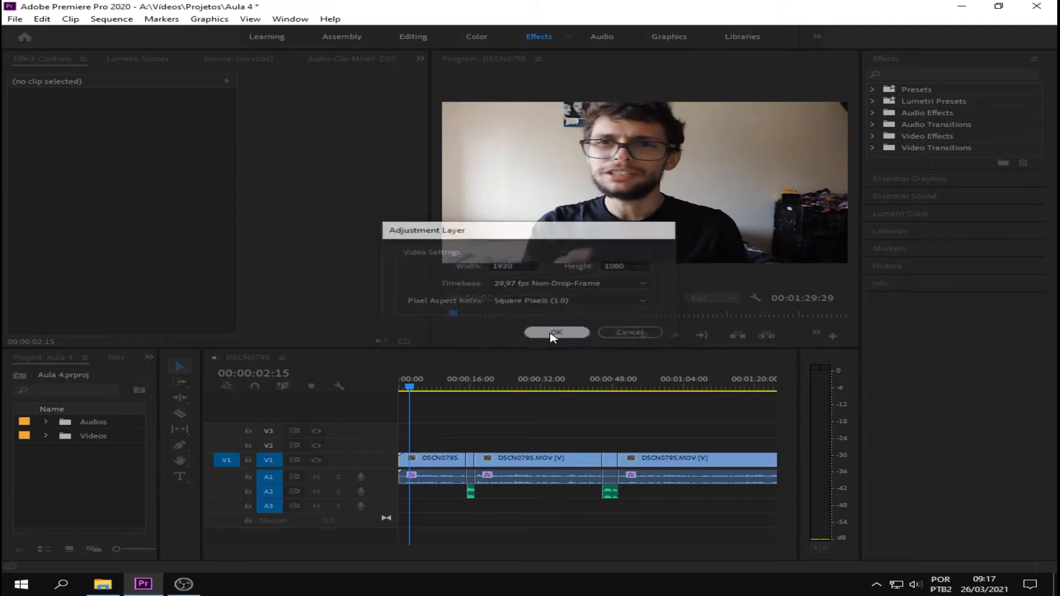
pyautogui.click(84, 481)
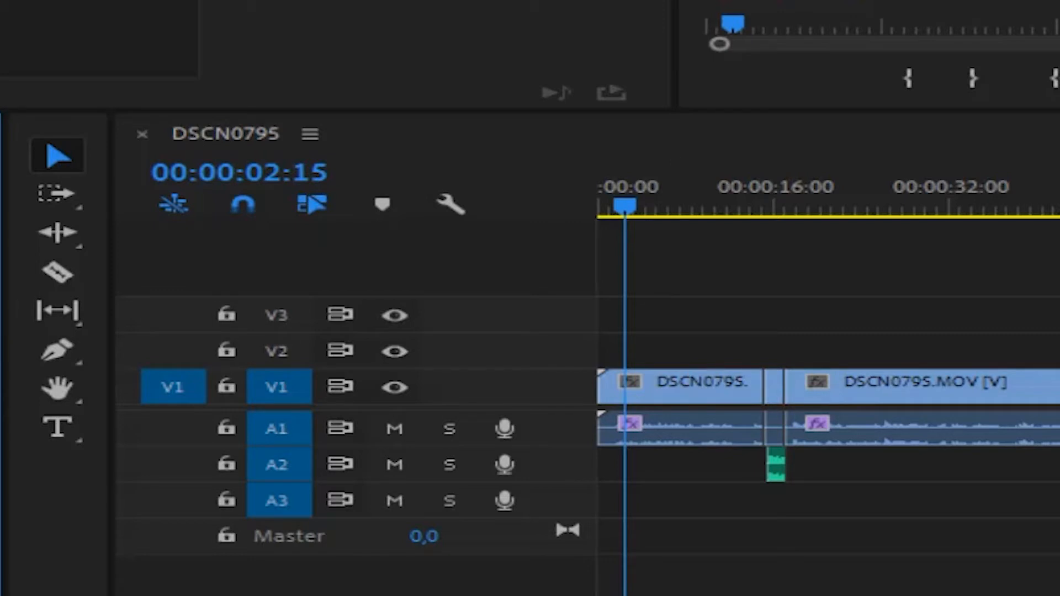
# Step: Place the adjustment layer on V2 at the sequence start and extend it to the end of the last clip
pyautogui.moveTo(491, 306); pyautogui.dragTo(607, 353)
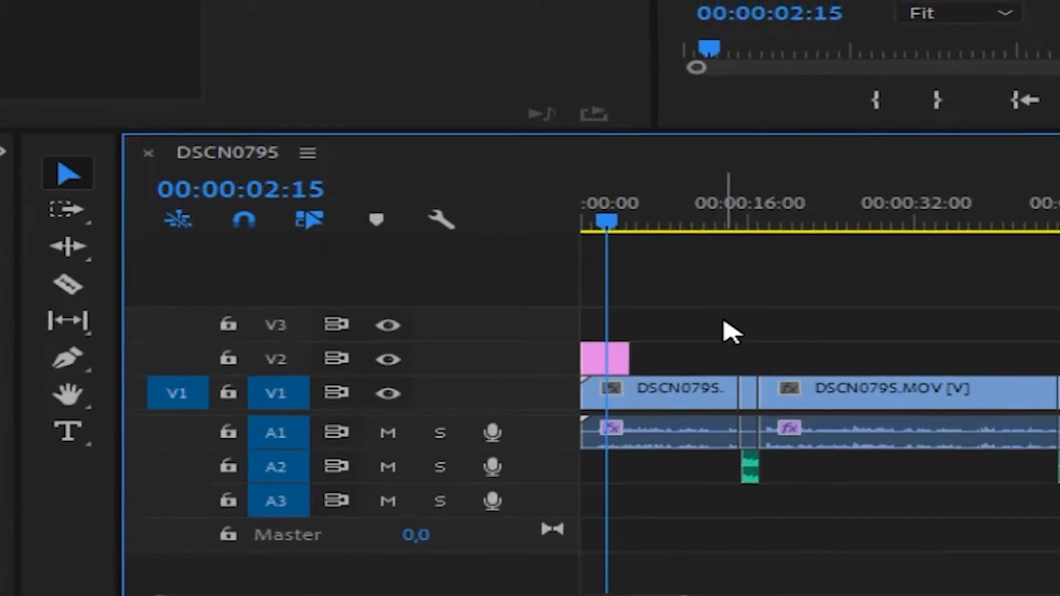
pyautogui.press('-')
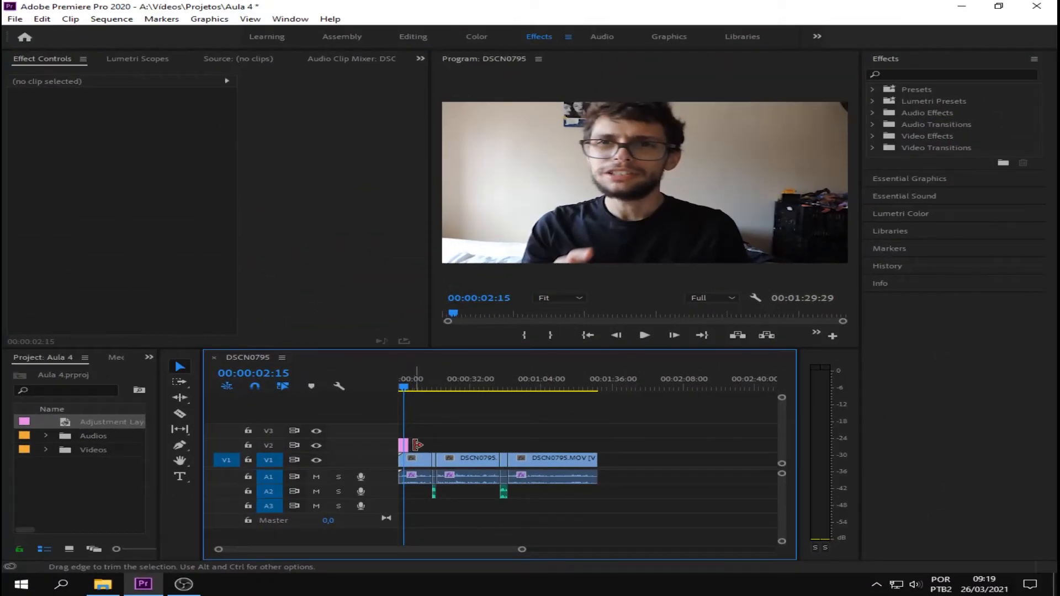
pyautogui.moveTo(417, 445); pyautogui.dragTo(597, 446)
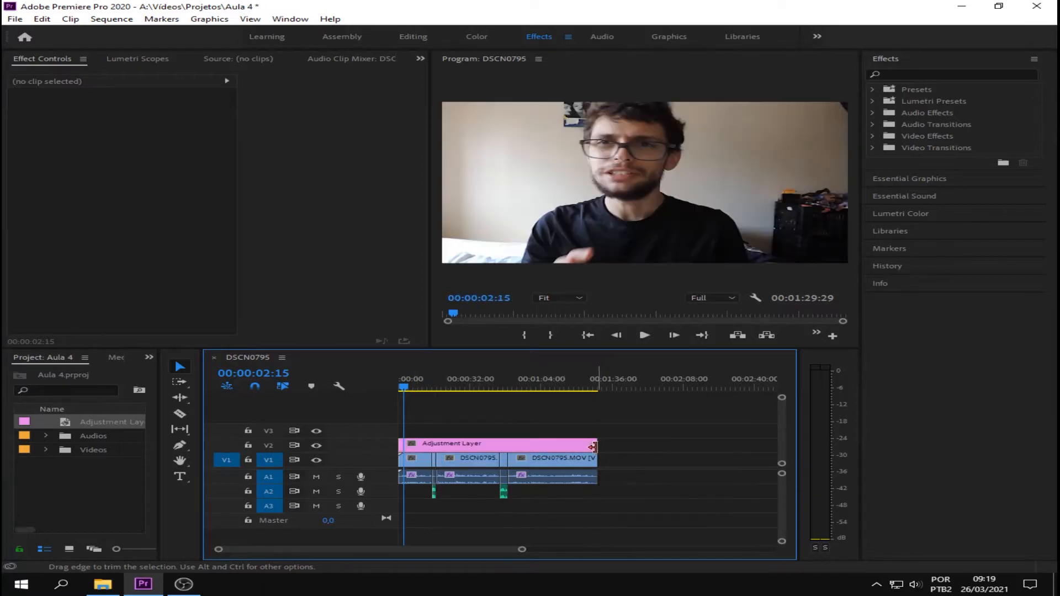
pyautogui.click(123, 481)
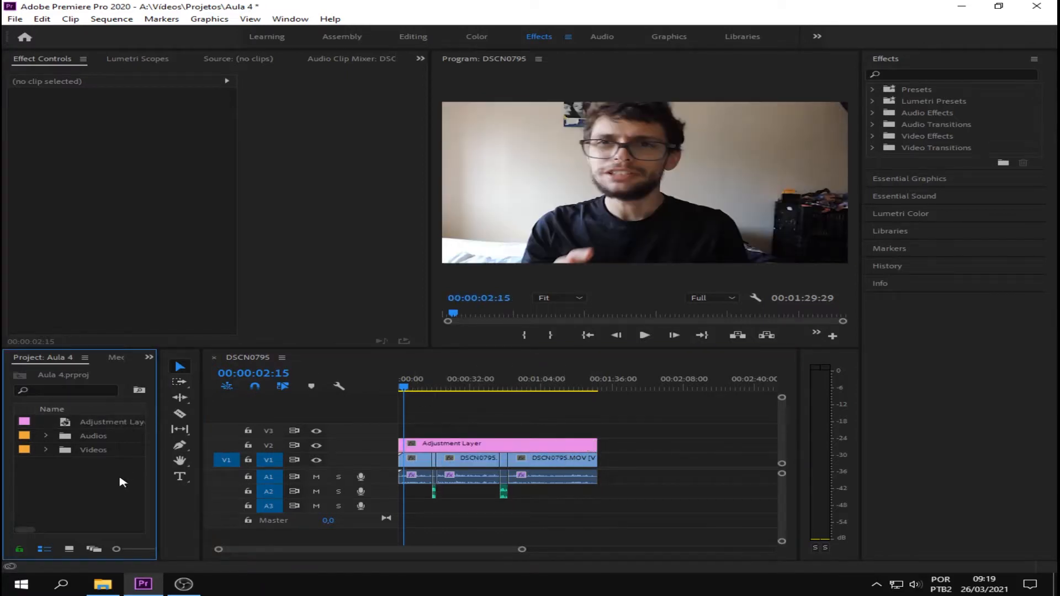
pyautogui.click(320, 458)
# Step: Search the effects for "lumetri color" and apply Lumetri Color to the adjustment layer on V2
pyautogui.click(956, 75)
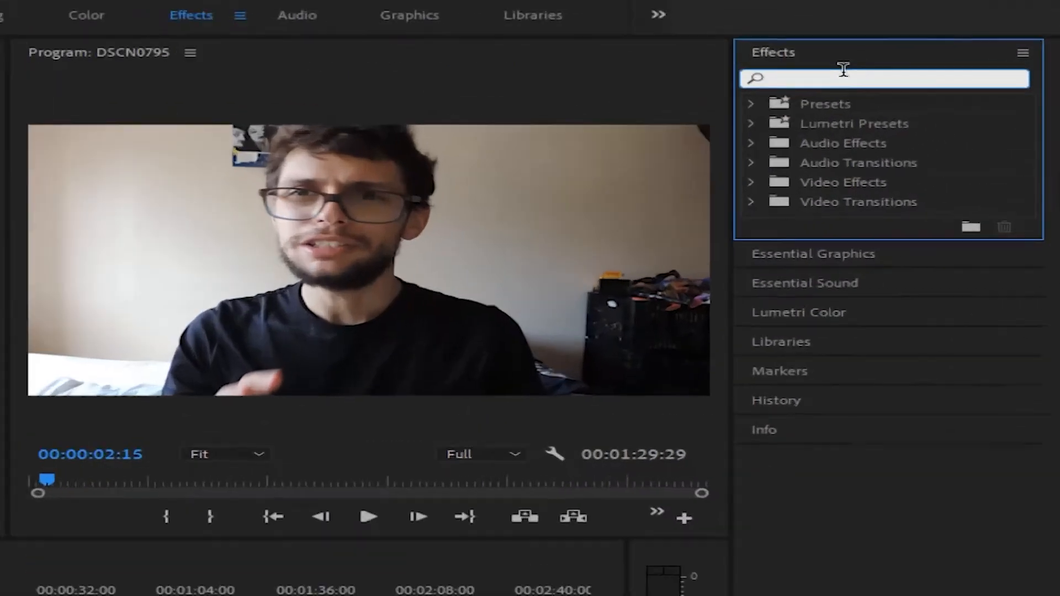
pyautogui.write('lumetr')
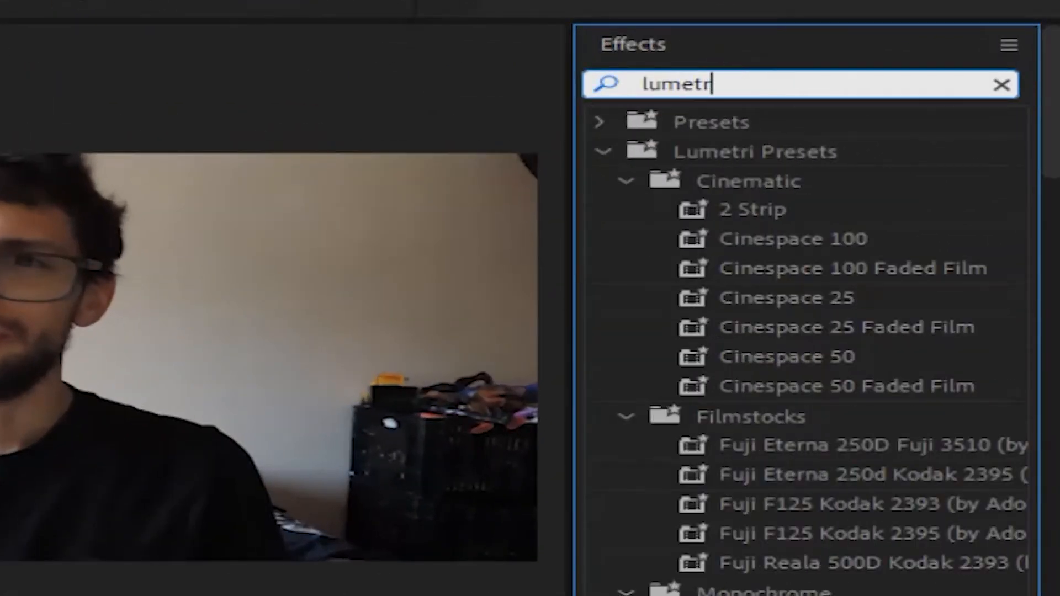
pyautogui.write('i color')
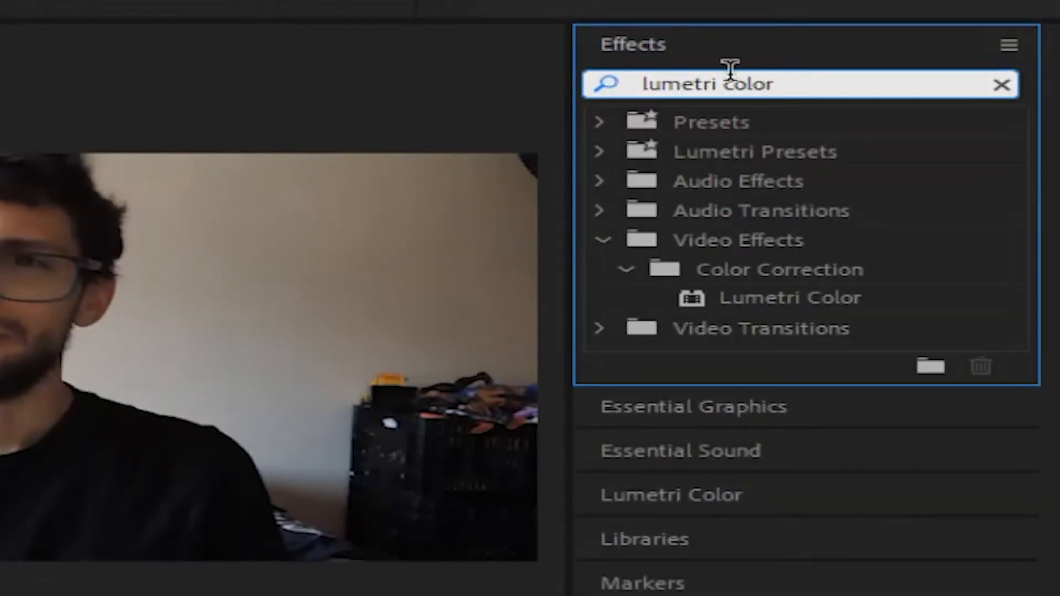
pyautogui.moveTo(795, 301); pyautogui.dragTo(0, 595)
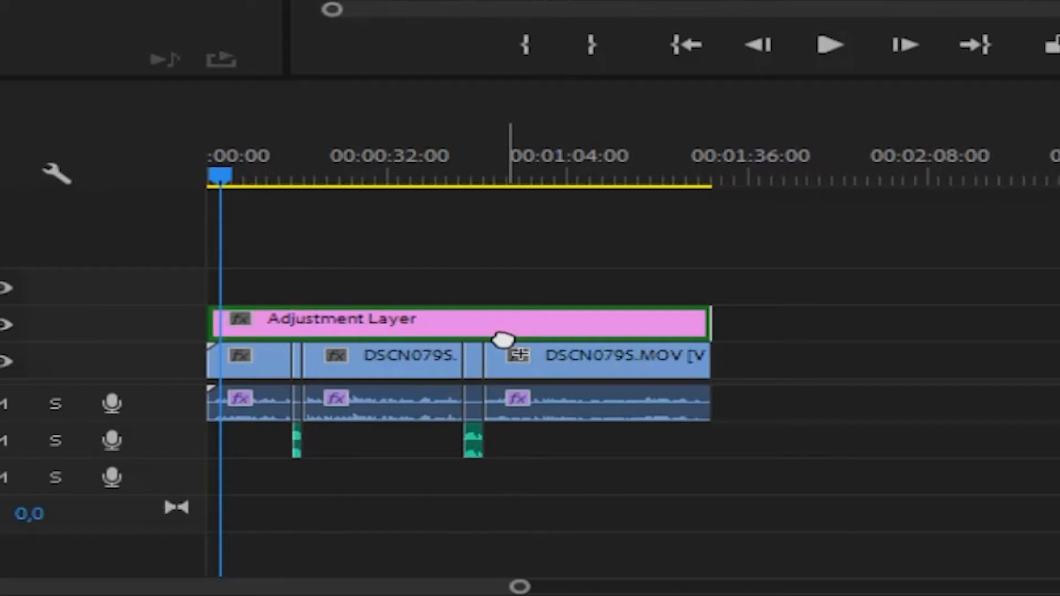
pyautogui.moveTo(502, 339); pyautogui.dragTo(517, 331)
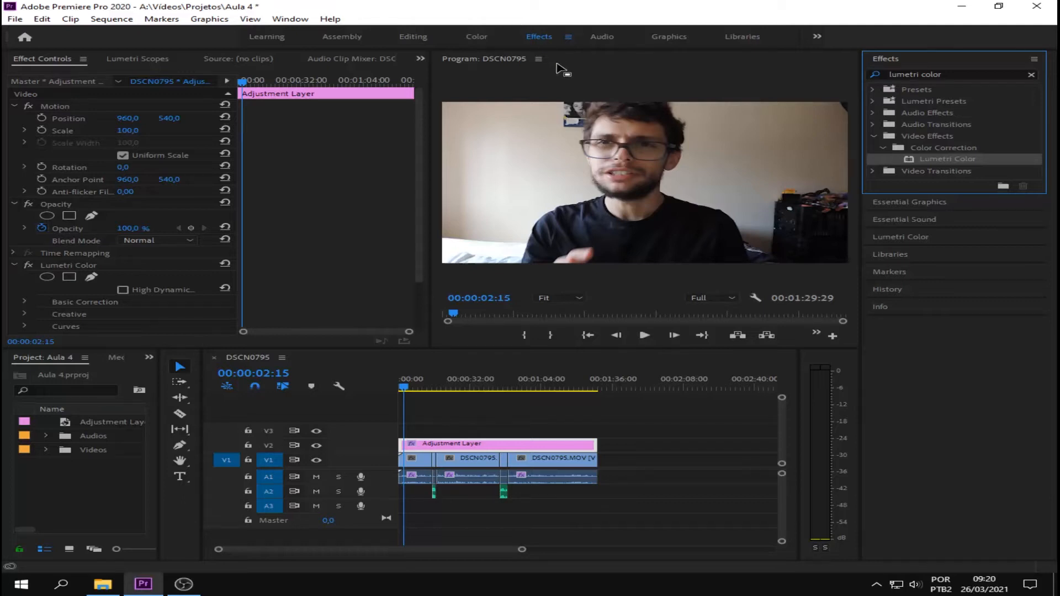
# Step: Switch to the Color workspace and set the adjustment layer's white balance Temperature to 10,8 in Basic Correction
pyautogui.click(477, 36)
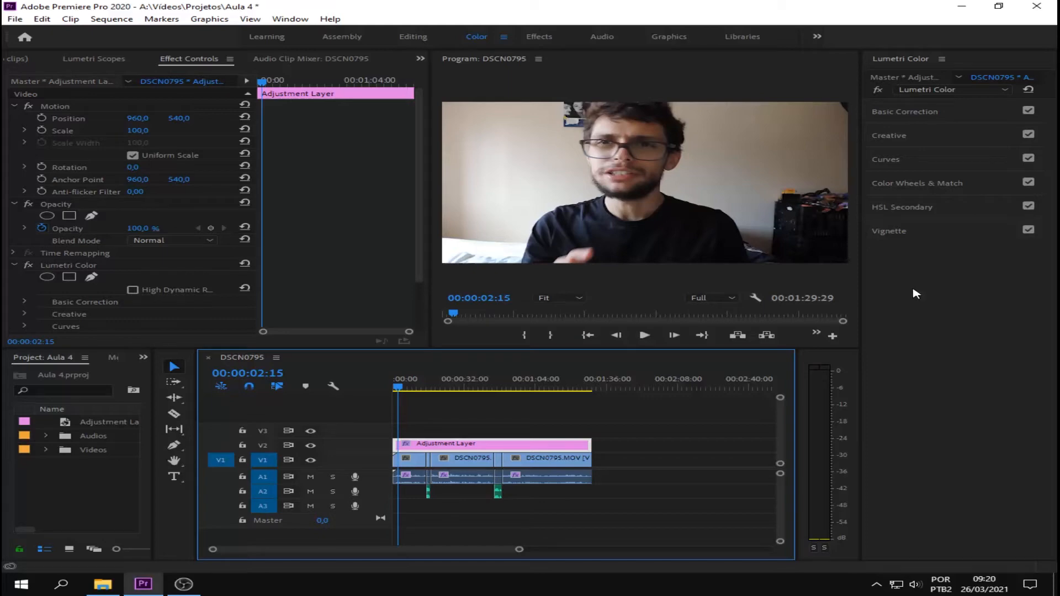
pyautogui.click(944, 118)
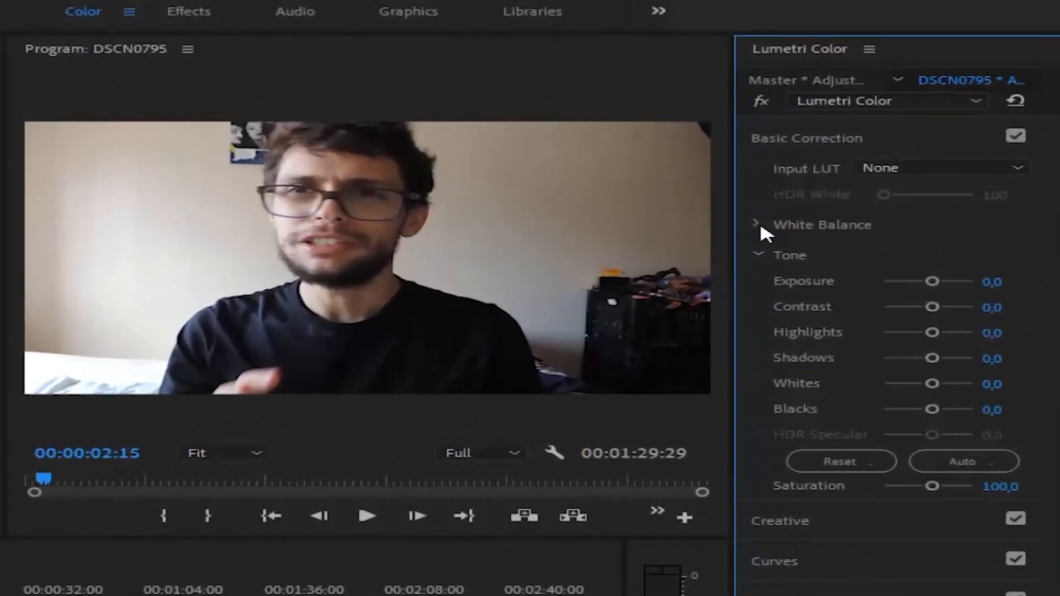
pyautogui.click(785, 209)
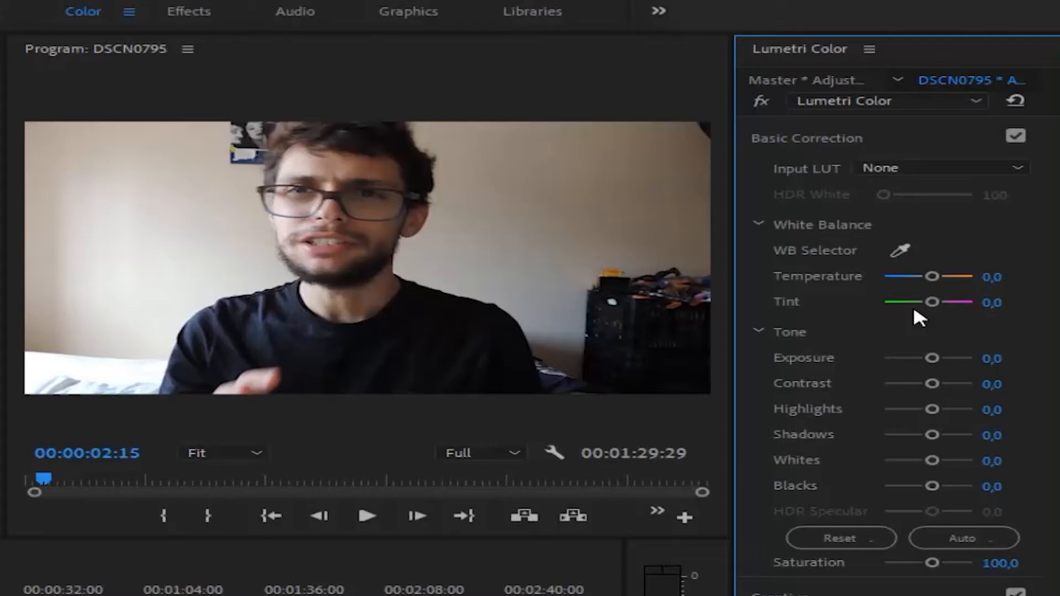
pyautogui.moveTo(932, 277); pyautogui.dragTo(1058, 279)
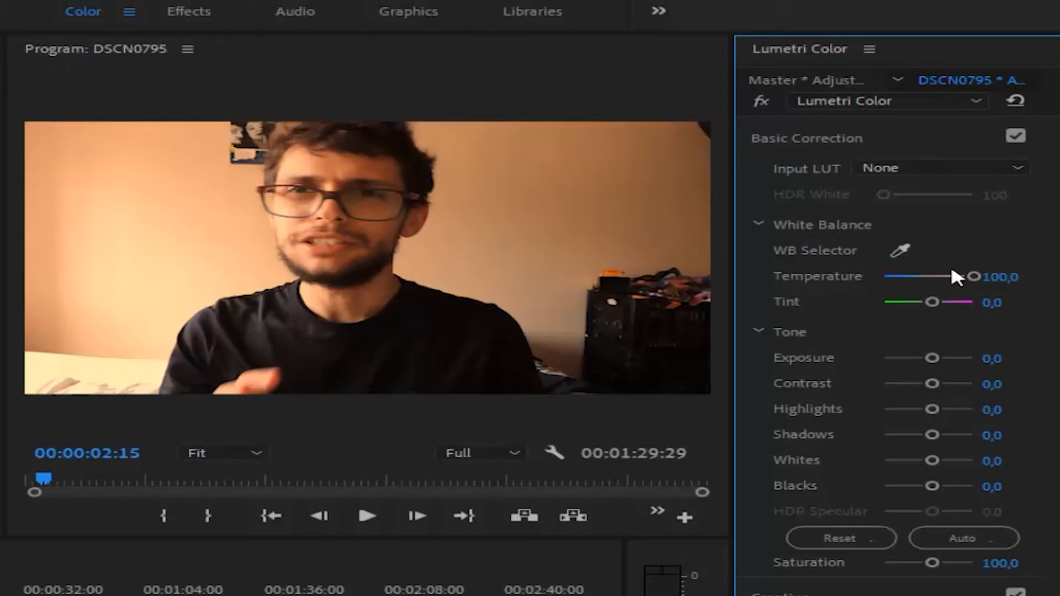
pyautogui.moveTo(970, 278); pyautogui.dragTo(933, 280)
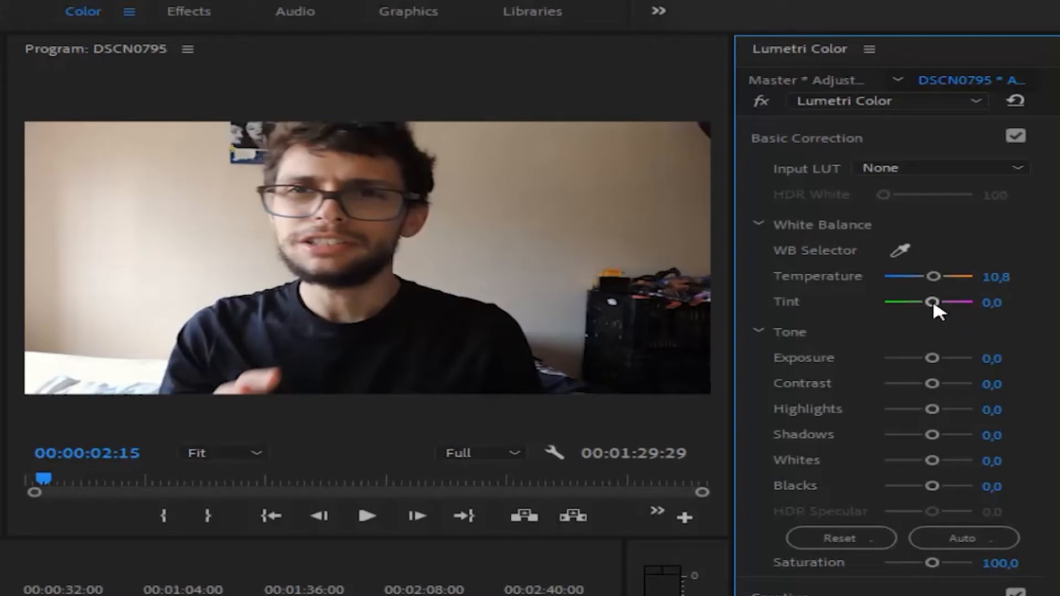
# Step: Try a white balance Tint of -100, return it to 0, and collapse the White Balance settings
pyautogui.moveTo(933, 302); pyautogui.dragTo(860, 316)
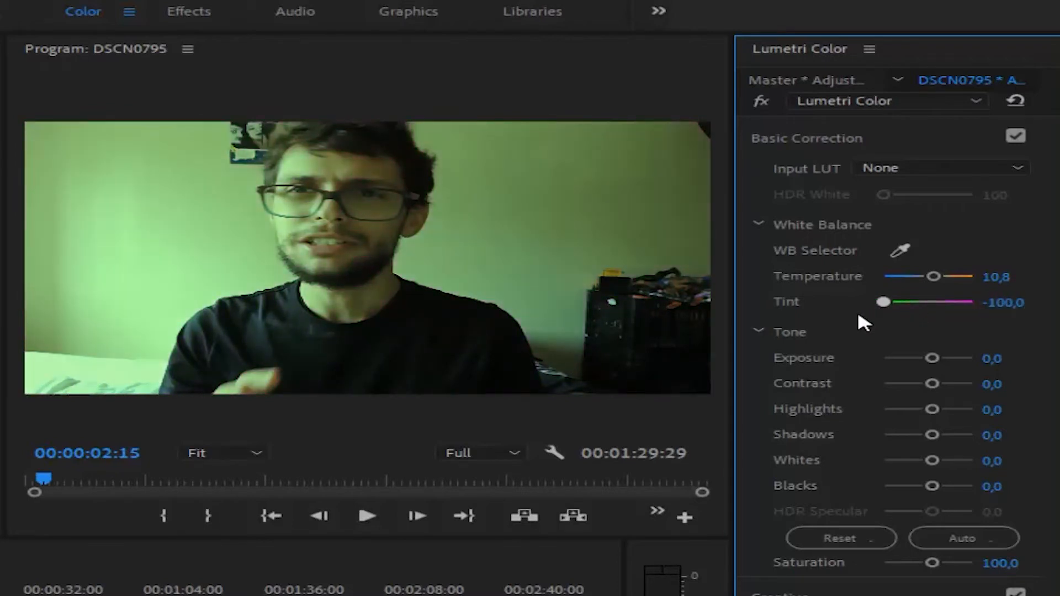
pyautogui.click(1004, 303)
pyautogui.write('0')
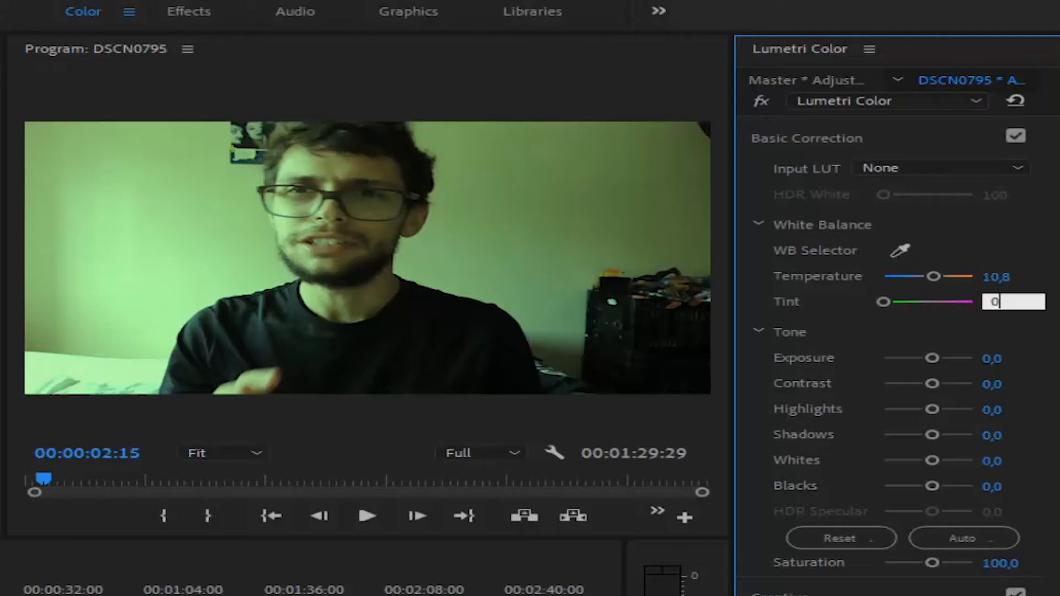
pyautogui.press('Return')
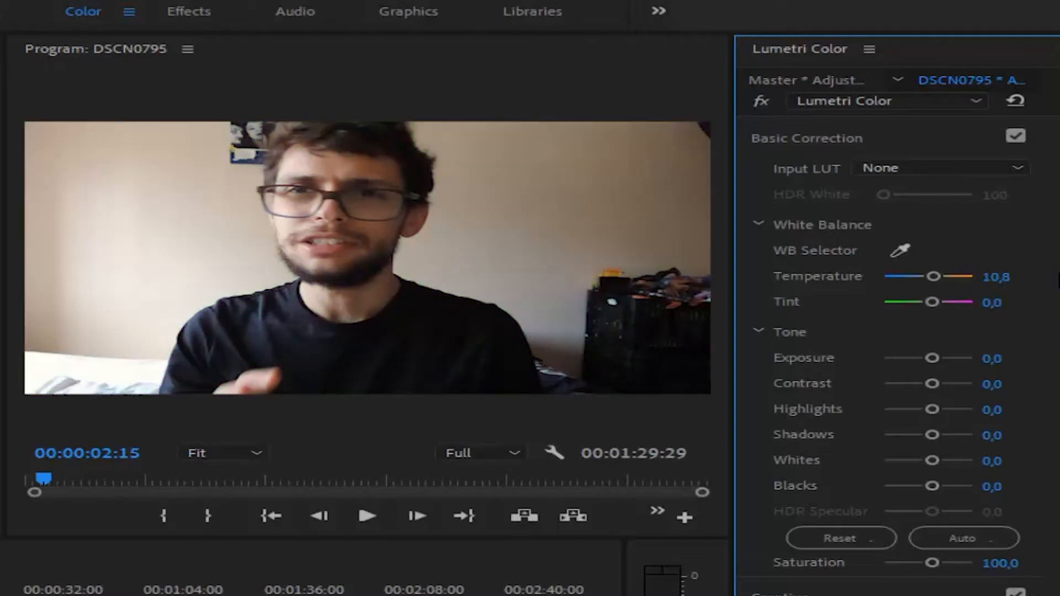
pyautogui.click(770, 233)
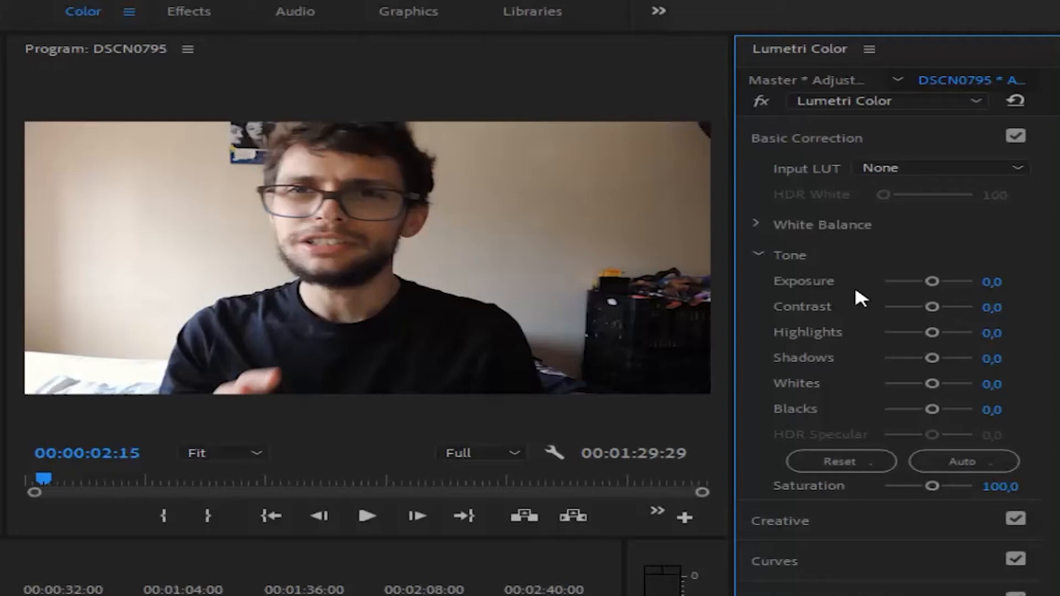
# Step: Try the Tone Exposure at 5,0 and at -0,1, and return it to 0
pyautogui.moveTo(933, 281); pyautogui.dragTo(974, 282)
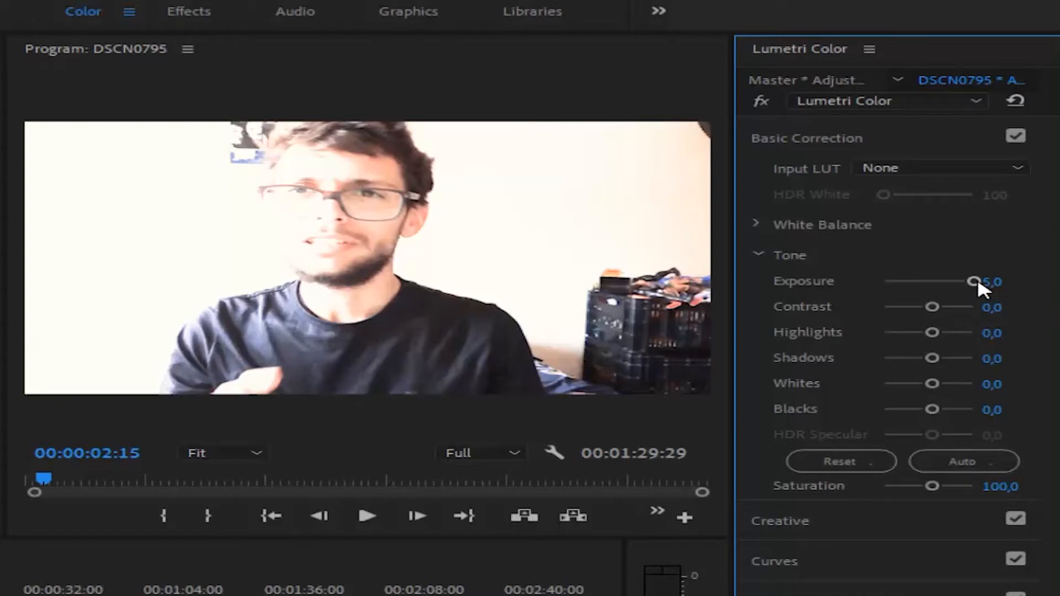
pyautogui.moveTo(974, 285); pyautogui.dragTo(927, 288)
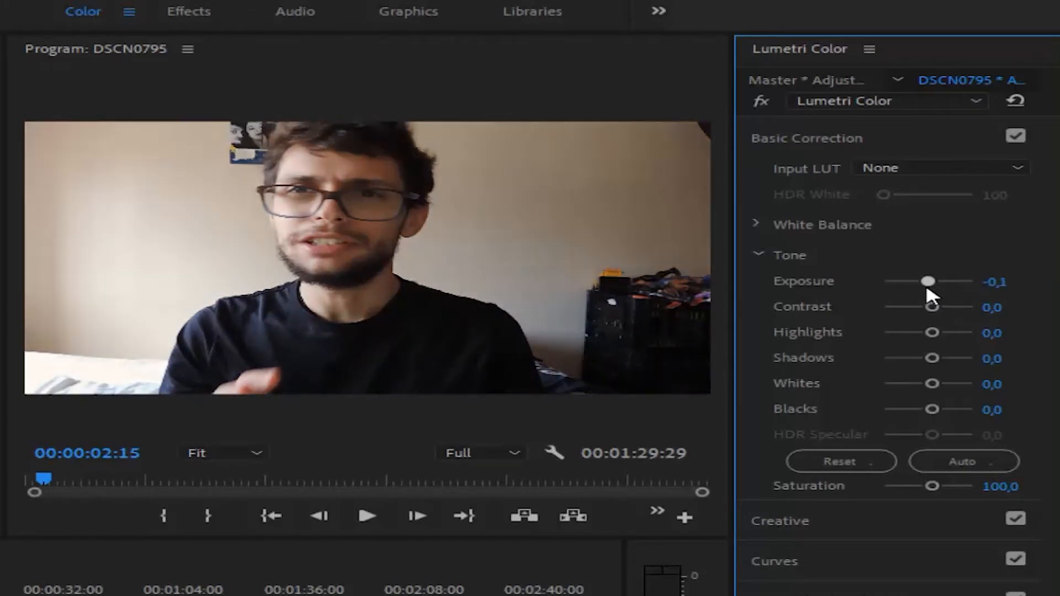
pyautogui.click(997, 281)
pyautogui.write('0')
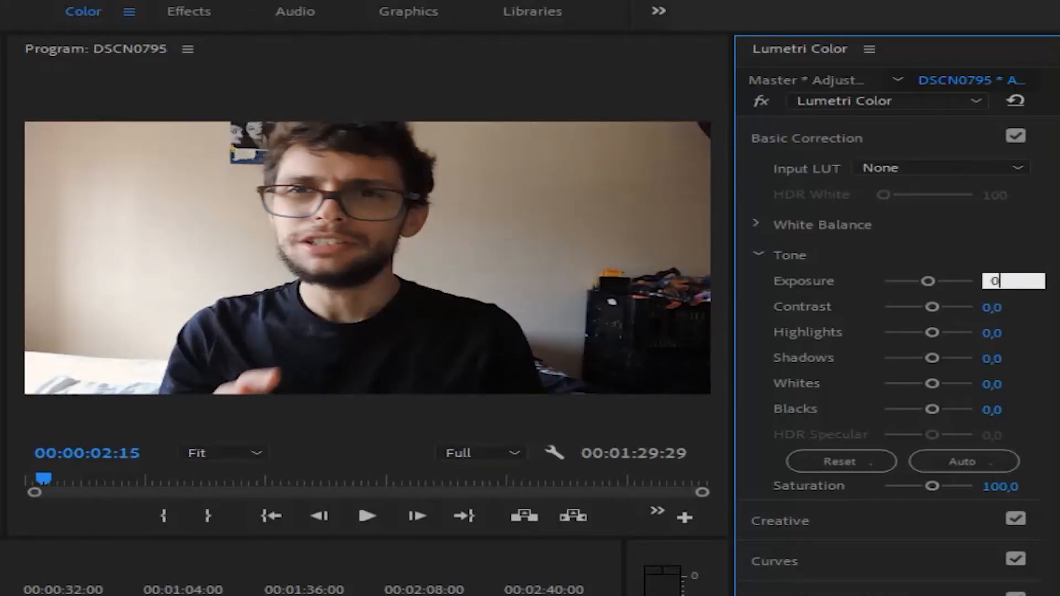
pyautogui.press('Return')
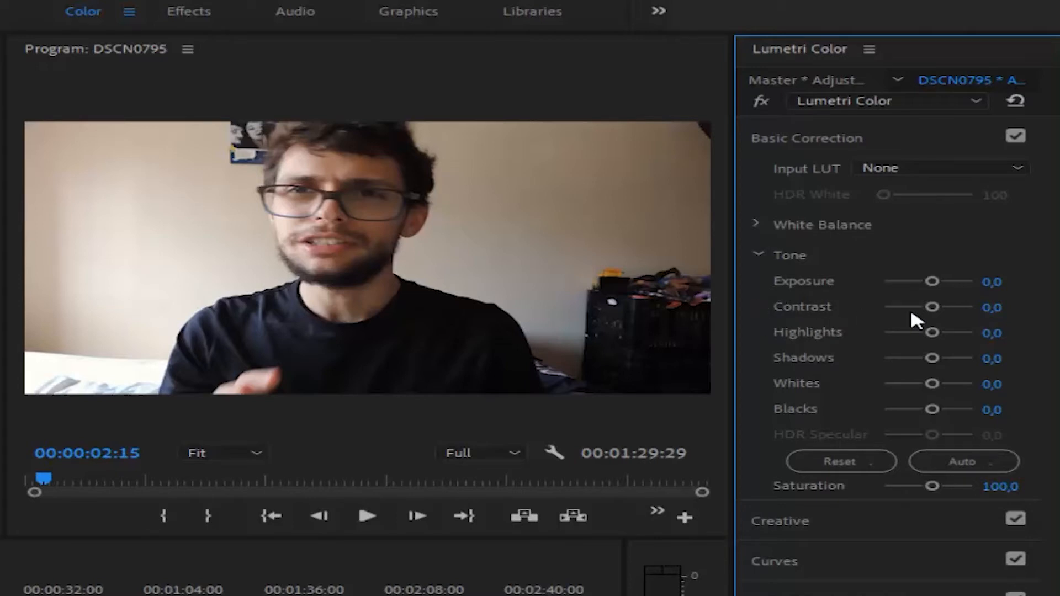
# Step: Raise the Tone Highlights of the adjustment layer to 20,0
pyautogui.moveTo(933, 333)
pyautogui.mouseDown()
pyautogui.moveTo(953, 338)
pyautogui.moveTo(929, 341)
pyautogui.moveTo(939, 343)
pyautogui.mouseUp()
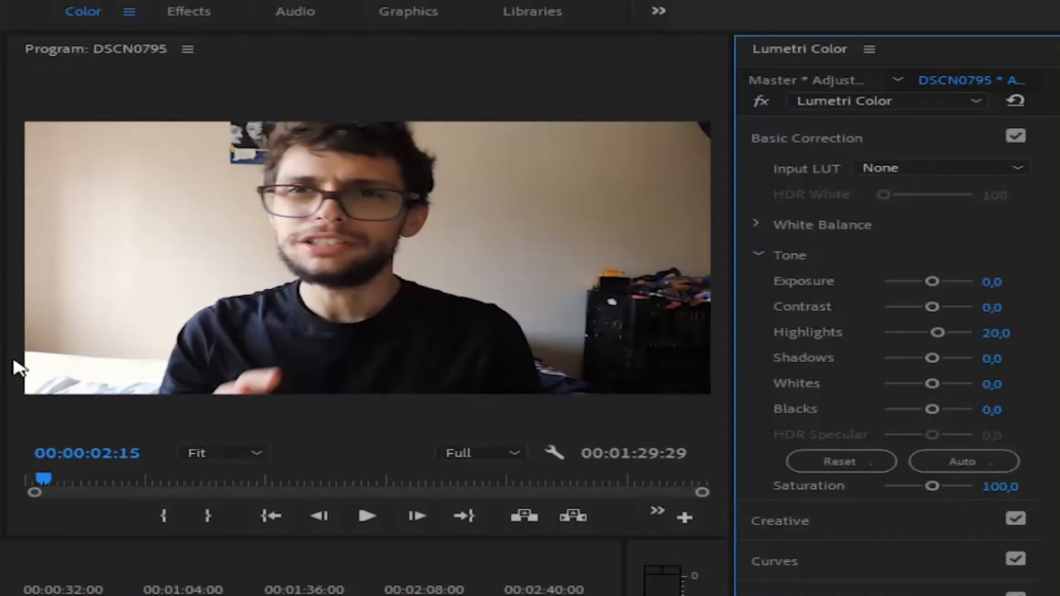
# Step: Try Tone Highlights at 100,0 and -100,0 and Shadows at -100,0, and set Highlights to 16,9 and Shadows to 23,1
pyautogui.moveTo(938, 335); pyautogui.dragTo(1015, 344)
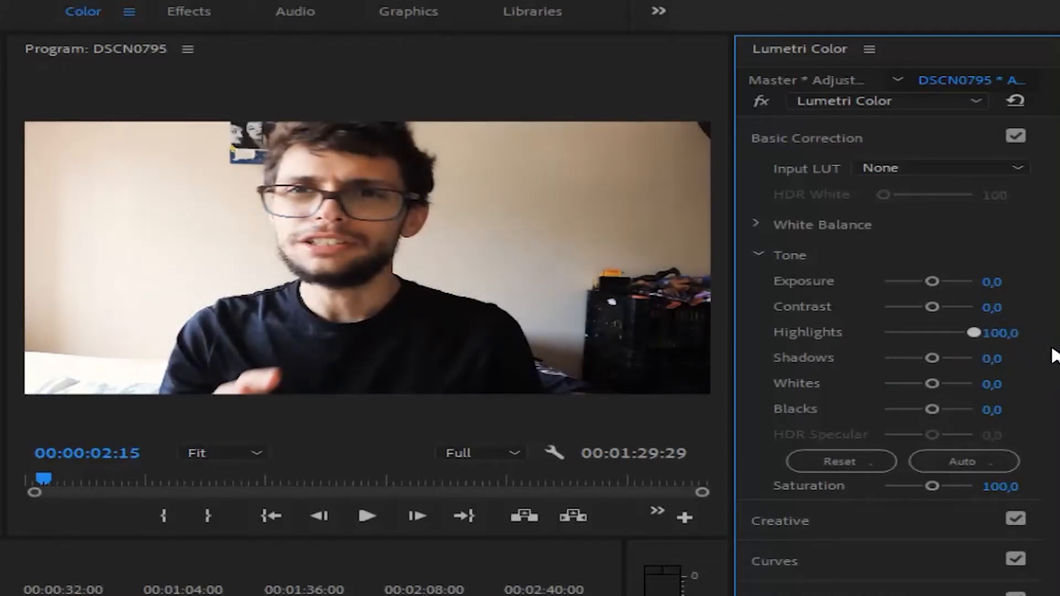
pyautogui.moveTo(973, 333); pyautogui.dragTo(946, 342)
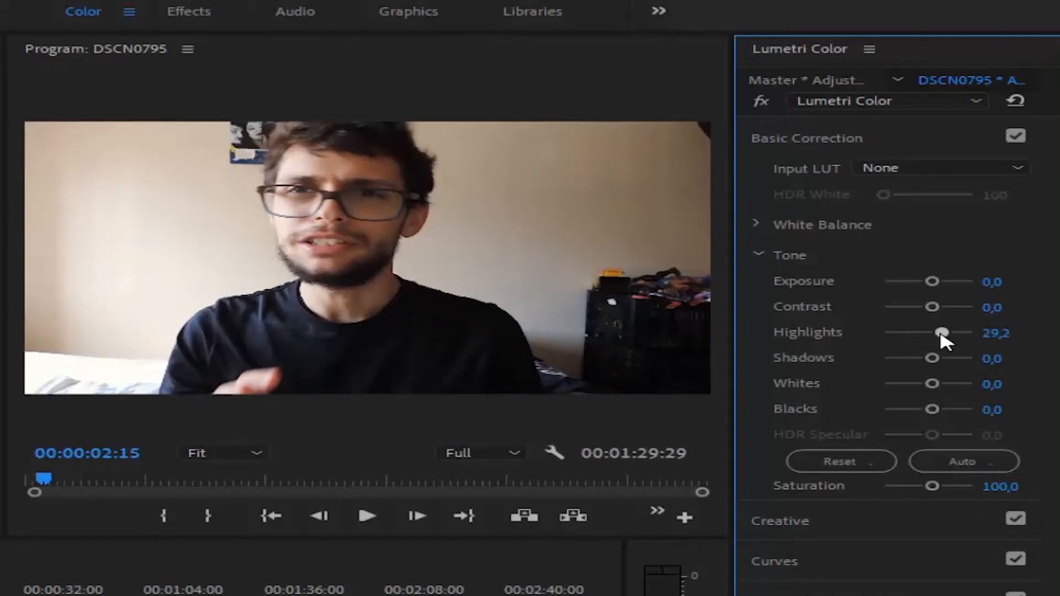
pyautogui.moveTo(942, 334); pyautogui.dragTo(678, 330)
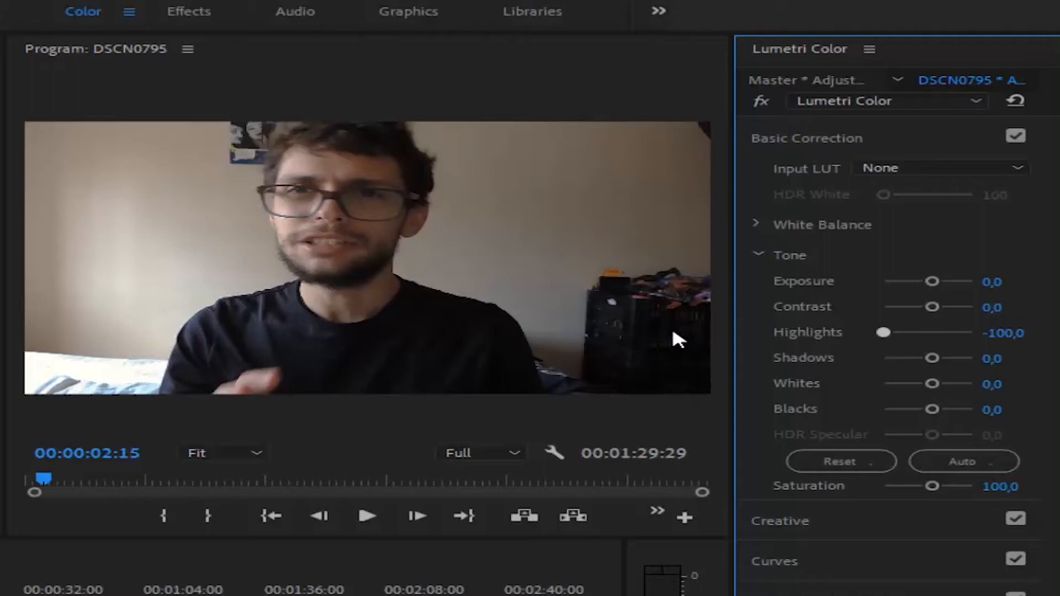
pyautogui.moveTo(883, 332); pyautogui.dragTo(933, 338)
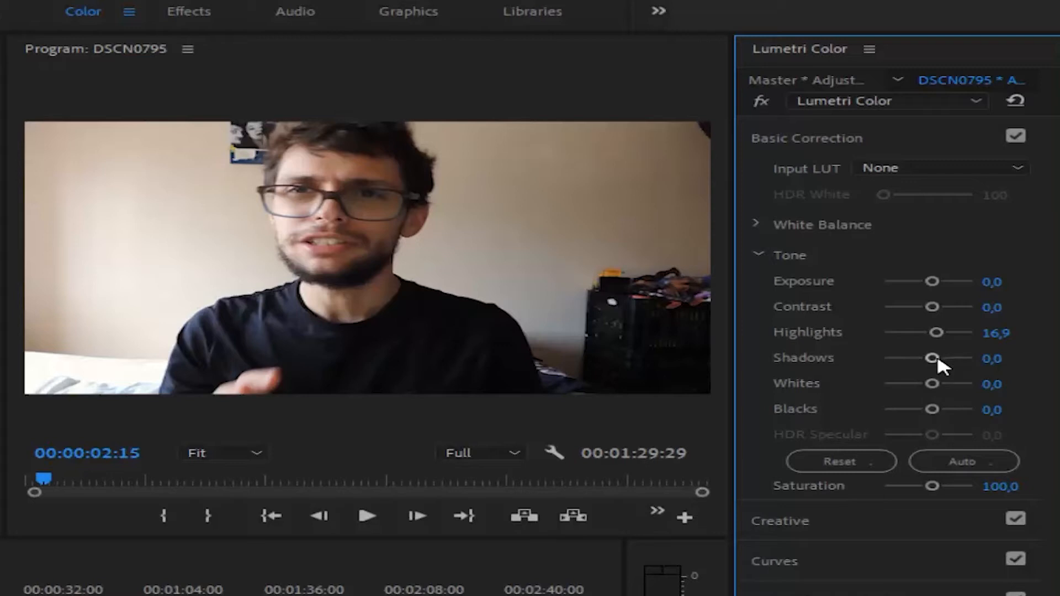
pyautogui.moveTo(938, 358); pyautogui.dragTo(730, 375)
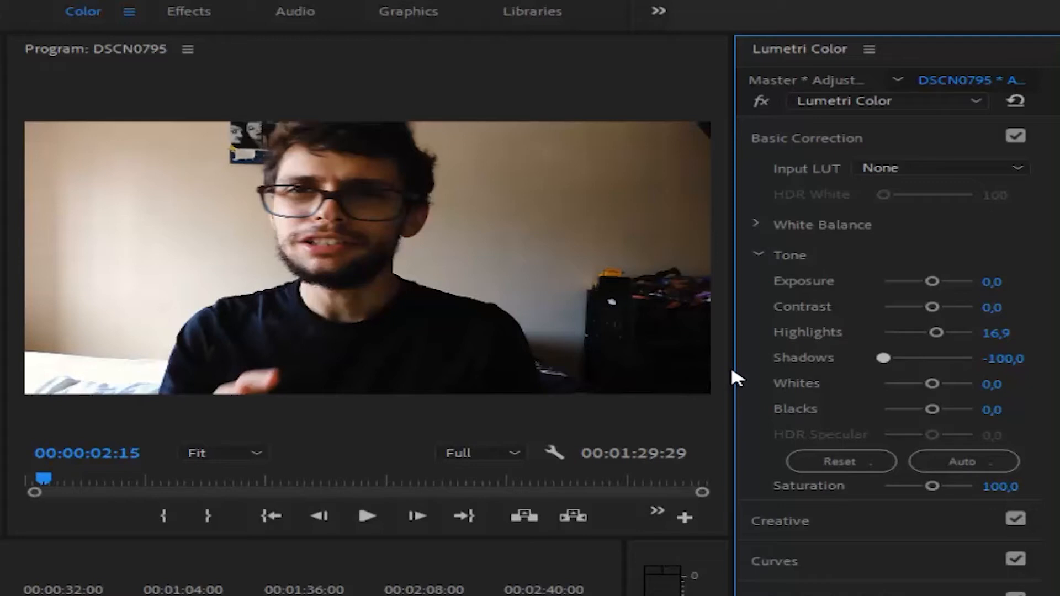
pyautogui.moveTo(883, 358); pyautogui.dragTo(939, 364)
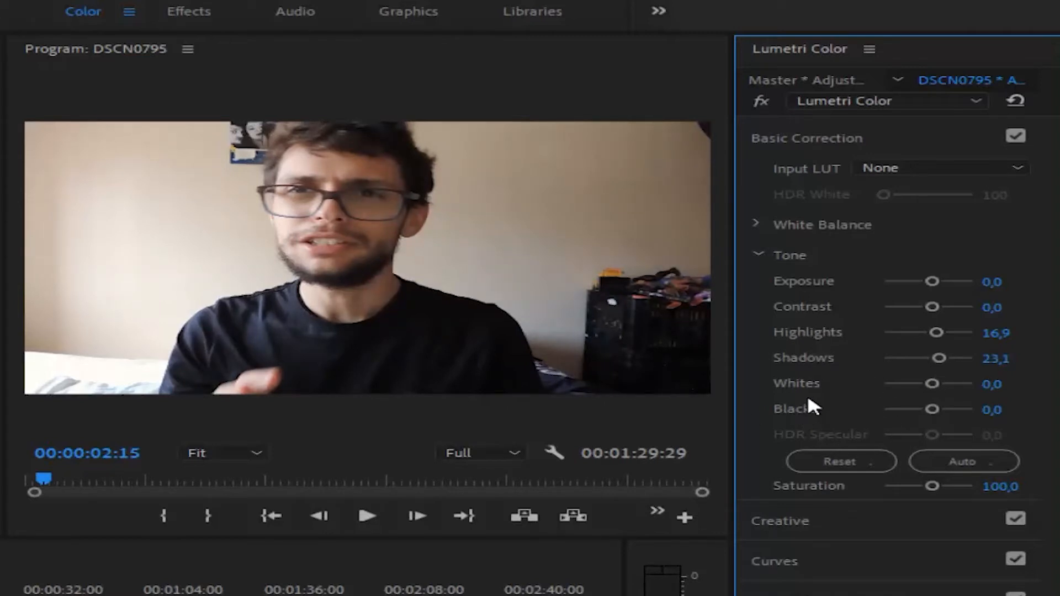
# Step: Try the Tone Whites at 10,8 and the Blacks at 16,9, and return both to 0
pyautogui.moveTo(938, 385)
pyautogui.mouseDown()
pyautogui.moveTo(866, 383)
pyautogui.moveTo(1020, 386)
pyautogui.moveTo(843, 381)
pyautogui.moveTo(988, 390)
pyautogui.moveTo(925, 393)
pyautogui.moveTo(946, 393)
pyautogui.moveTo(932, 402)
pyautogui.mouseUp()
pyautogui.moveTo(936, 411)
pyautogui.mouseDown()
pyautogui.moveTo(983, 405)
pyautogui.moveTo(861, 420)
pyautogui.moveTo(933, 413)
pyautogui.mouseUp()
pyautogui.click(997, 409)
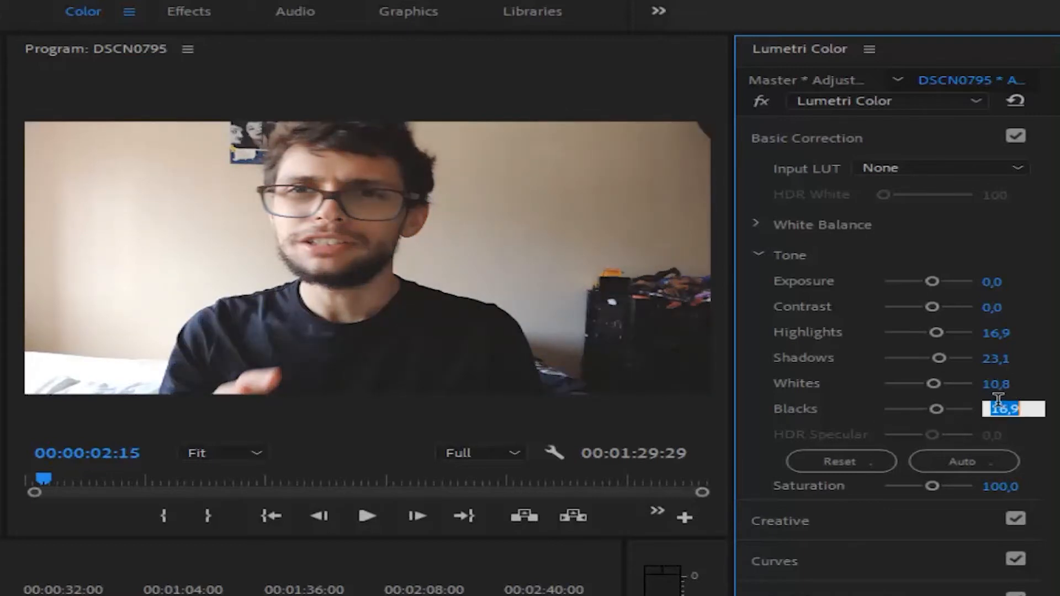
pyautogui.write('0')
pyautogui.click(996, 383)
pyautogui.write('0')
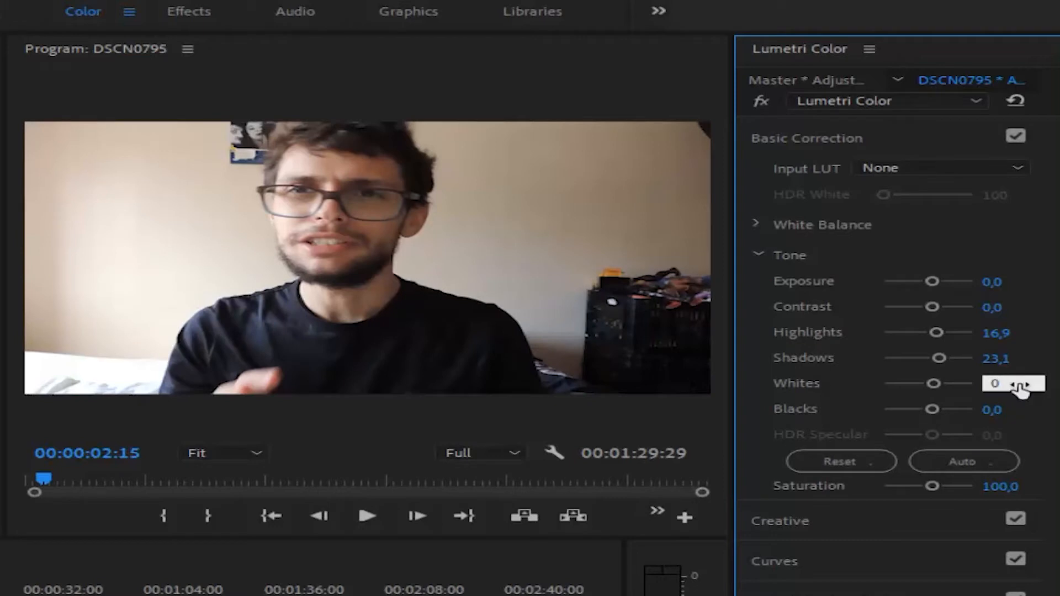
pyautogui.press('Return')
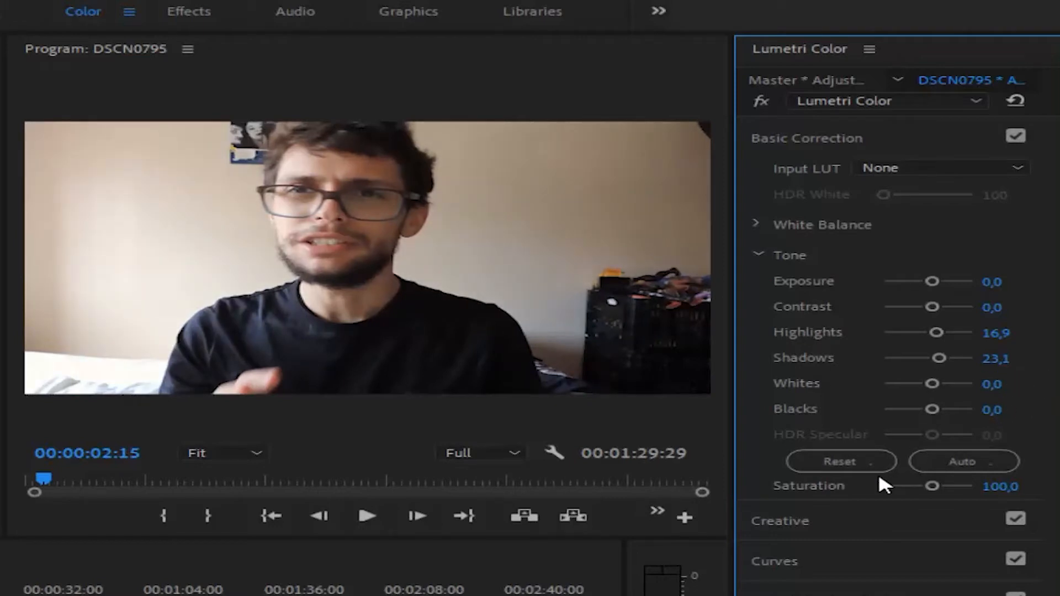
# Step: Compare the image with Basic Correction disabled and enabled, review its White Balance and Tone settings, and collapse the section
pyautogui.click(789, 255)
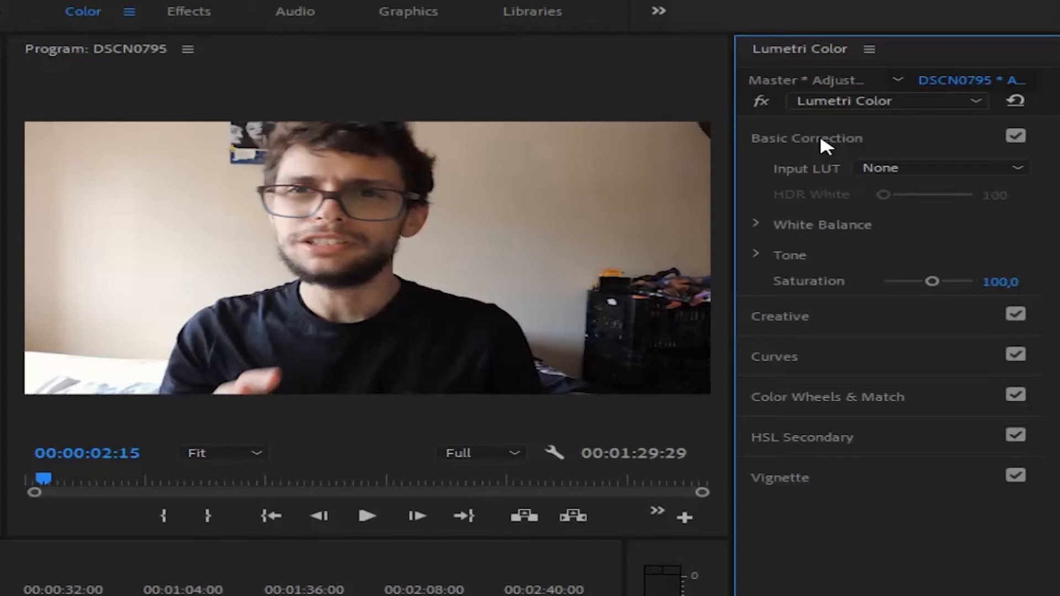
pyautogui.click(1016, 135)
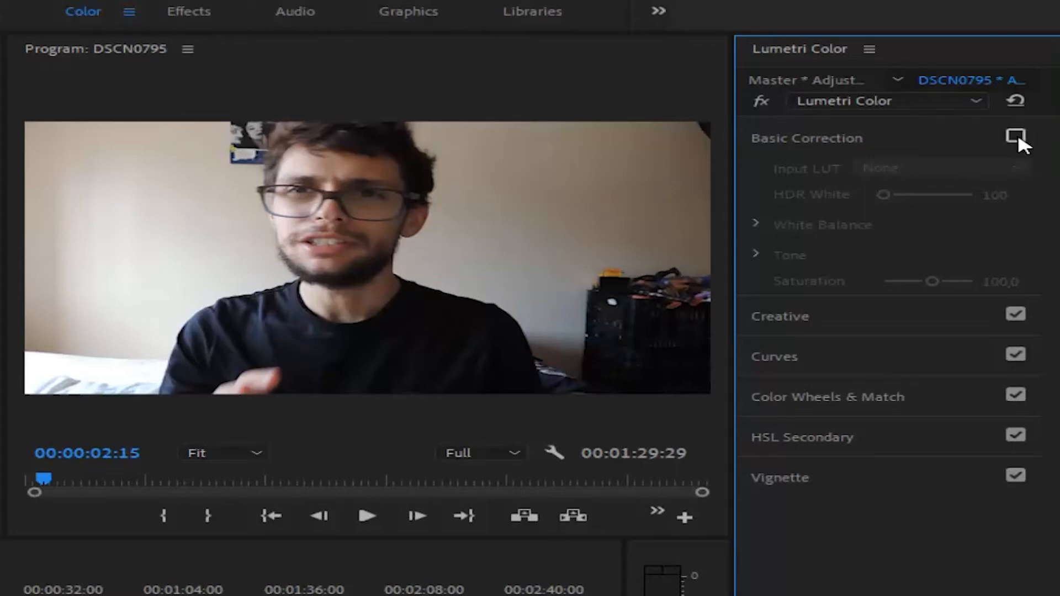
pyautogui.click(1015, 136)
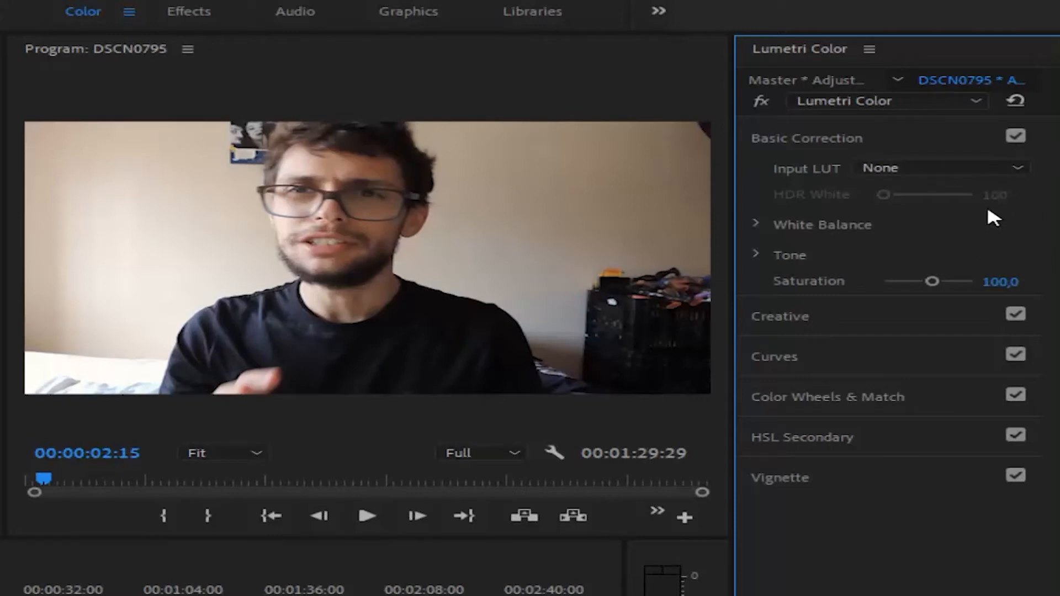
pyautogui.click(915, 147)
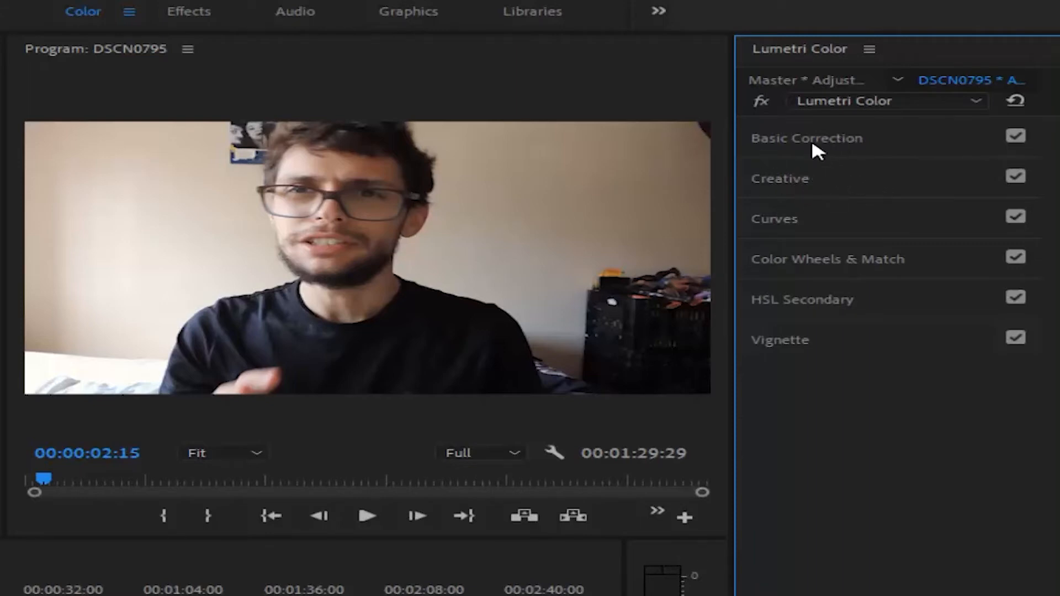
pyautogui.click(853, 144)
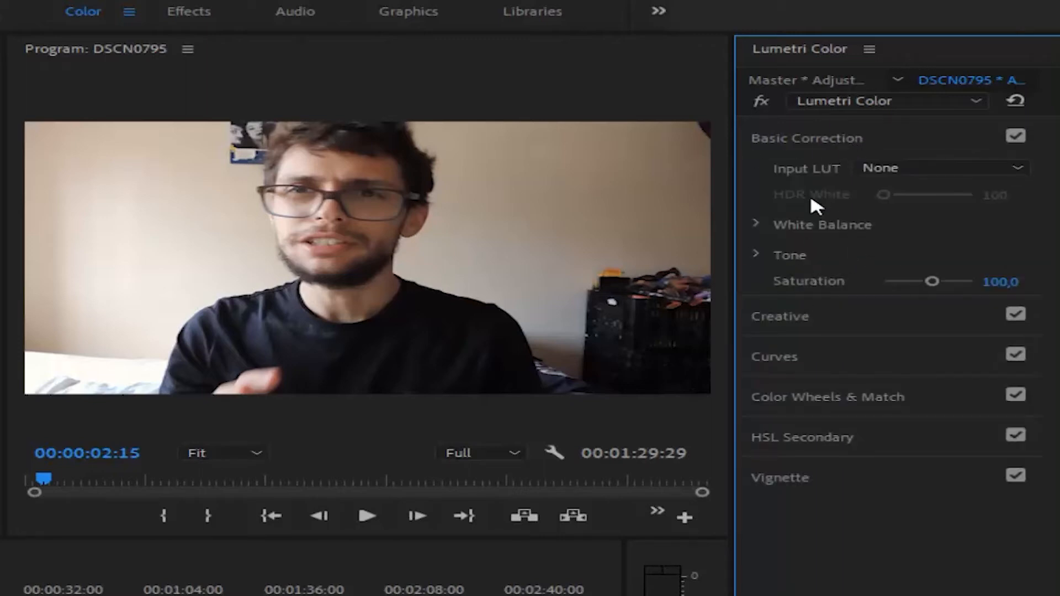
pyautogui.click(756, 224)
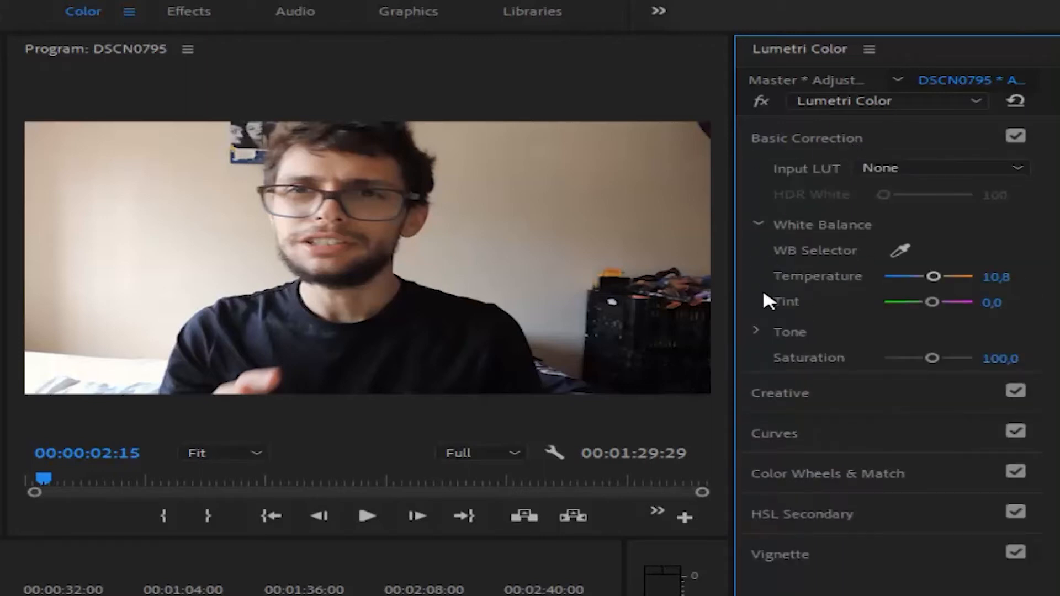
pyautogui.click(758, 331)
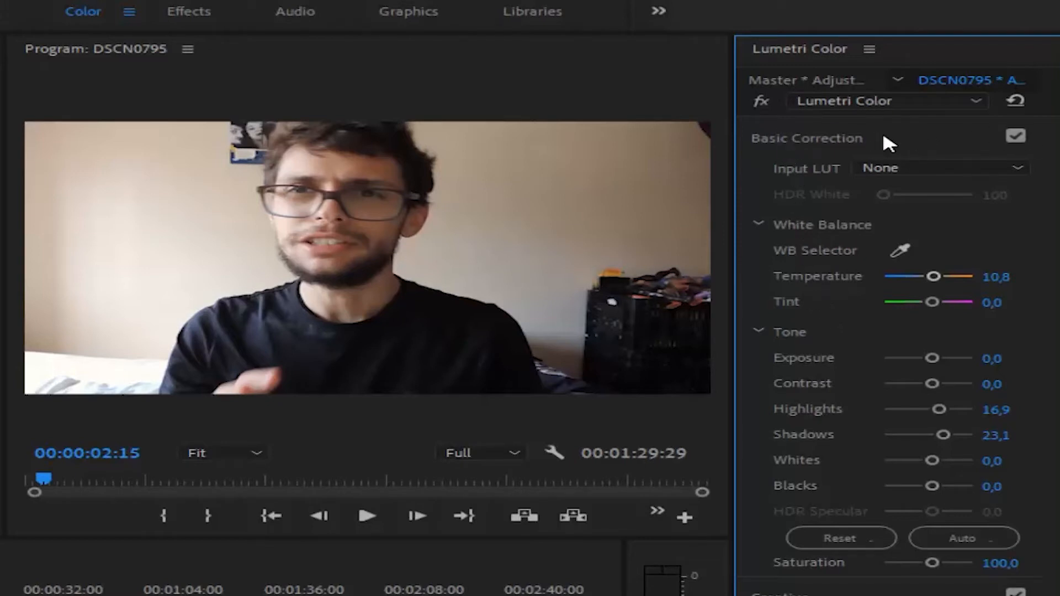
pyautogui.click(851, 139)
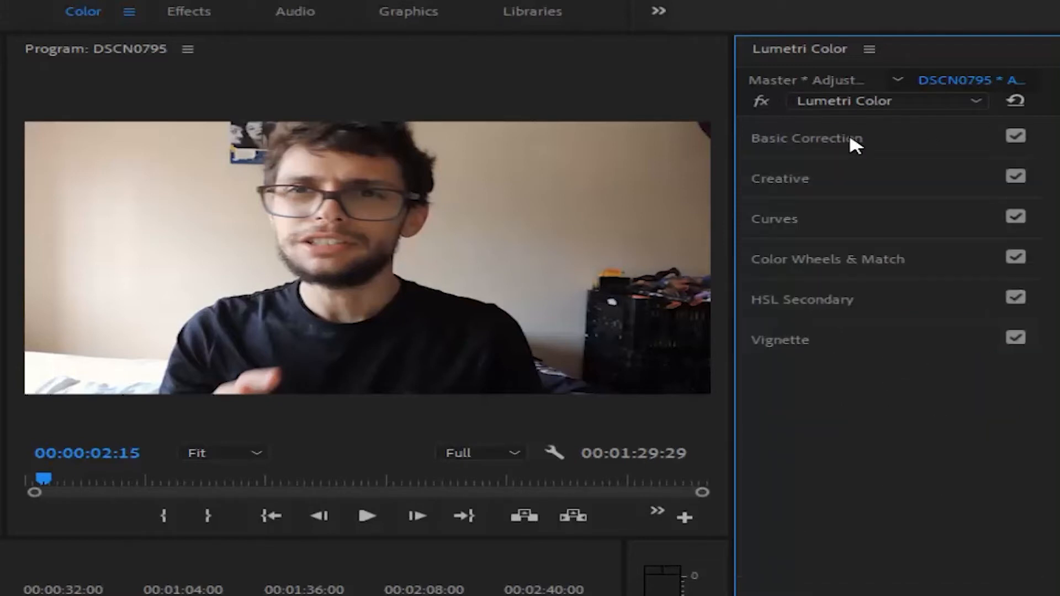
# Step: Expand the Creative settings, try Sharpen at 100,0 and -100,0, and set it to 7,7
pyautogui.click(813, 181)
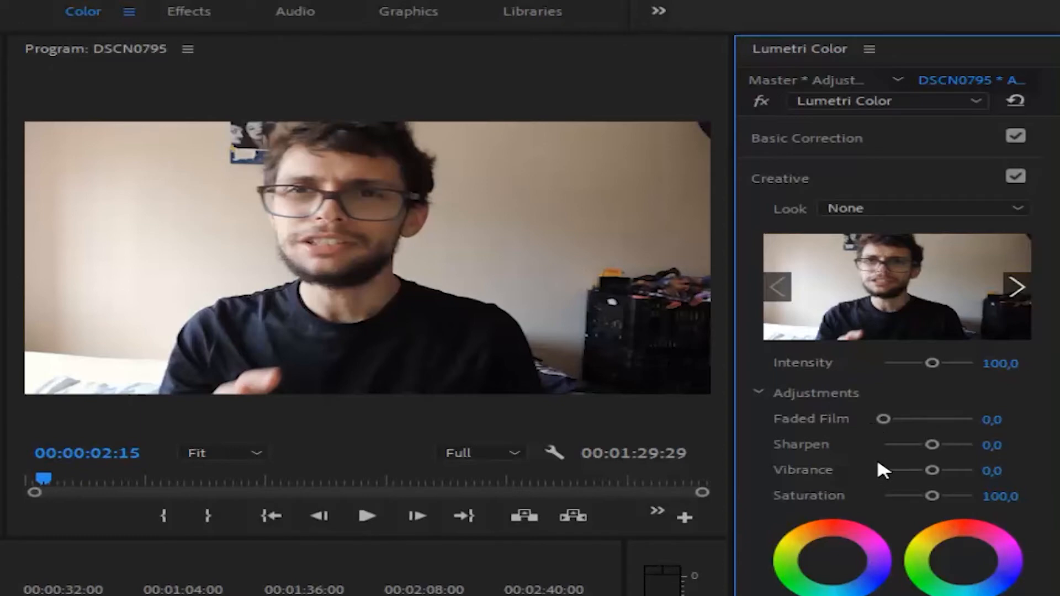
pyautogui.moveTo(933, 451); pyautogui.dragTo(1009, 447)
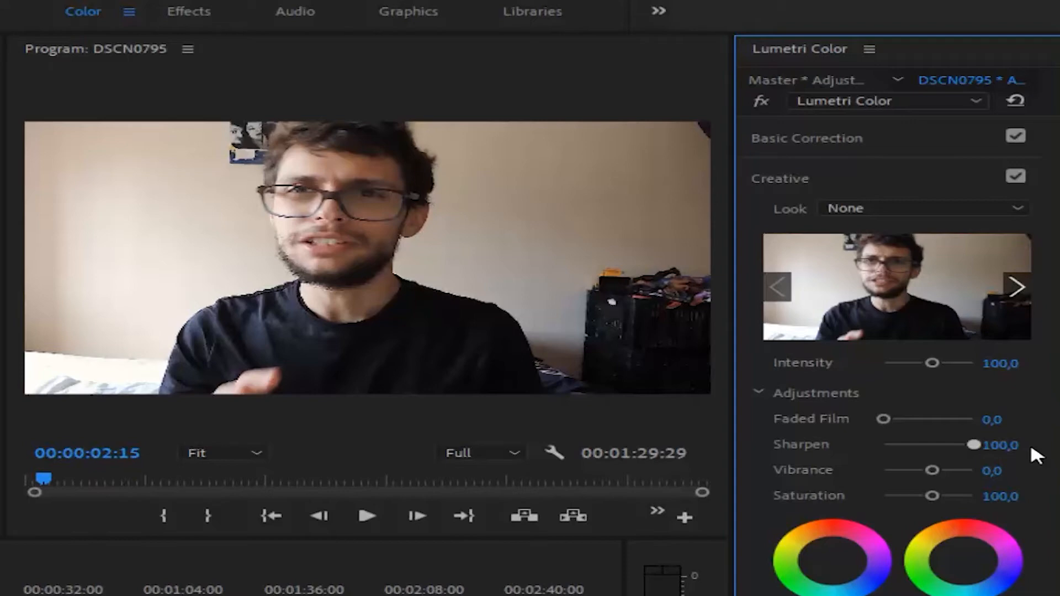
pyautogui.moveTo(1002, 446); pyautogui.dragTo(613, 457)
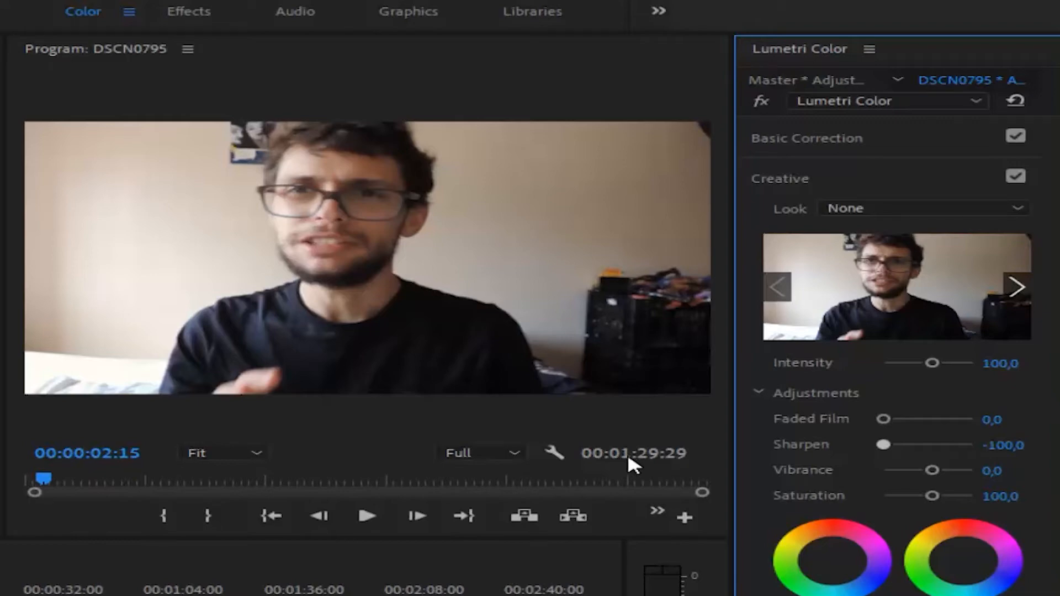
pyautogui.moveTo(883, 445); pyautogui.dragTo(930, 446)
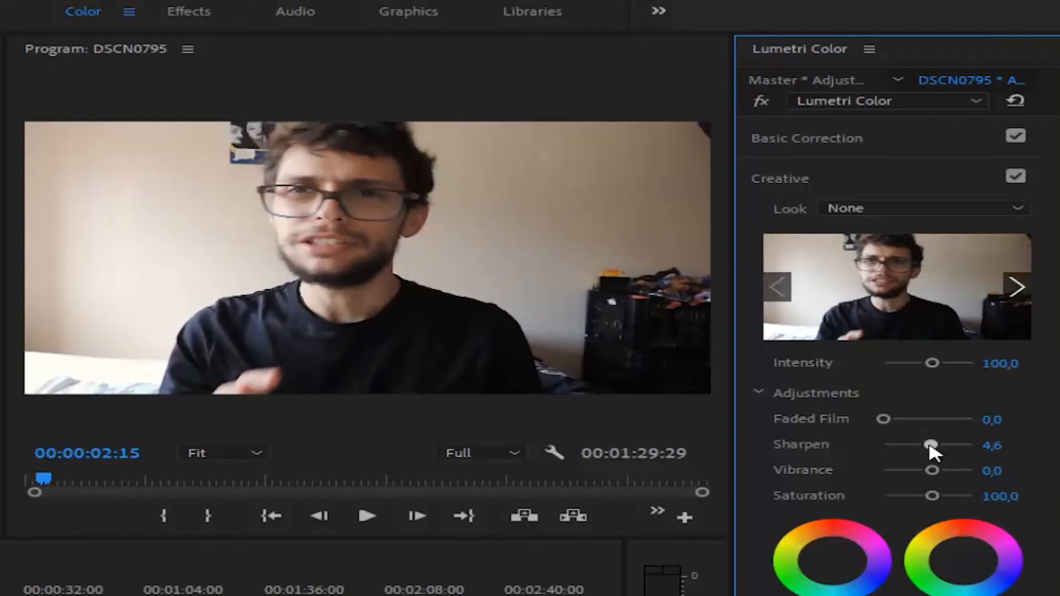
pyautogui.moveTo(929, 447); pyautogui.dragTo(931, 447)
# Step: Try the Creative Saturation at 200,0 and 0,0, and return it to 100
pyautogui.moveTo(935, 498); pyautogui.dragTo(992, 499)
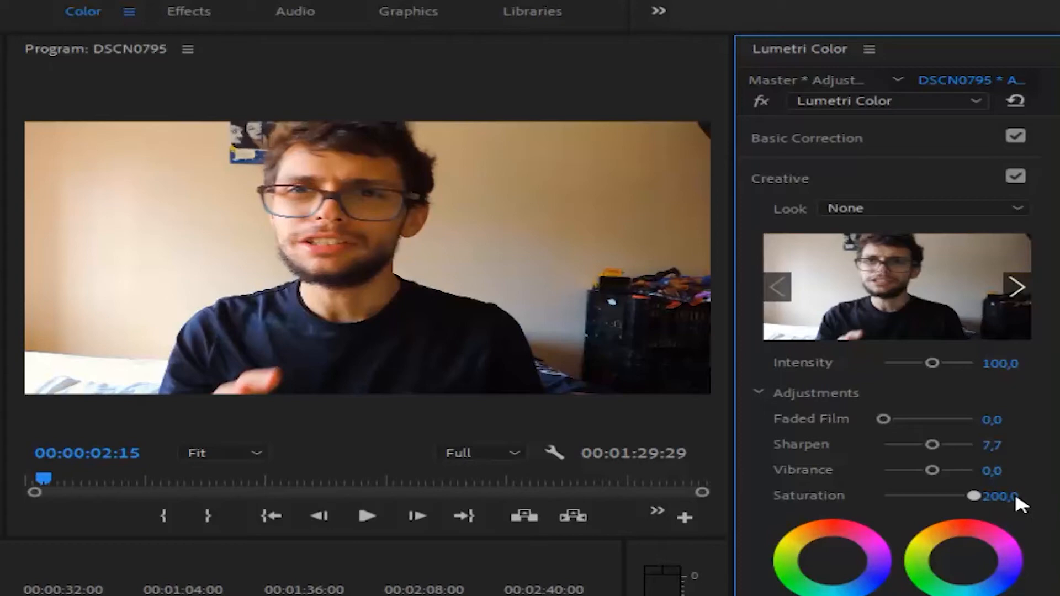
pyautogui.moveTo(974, 495); pyautogui.dragTo(785, 513)
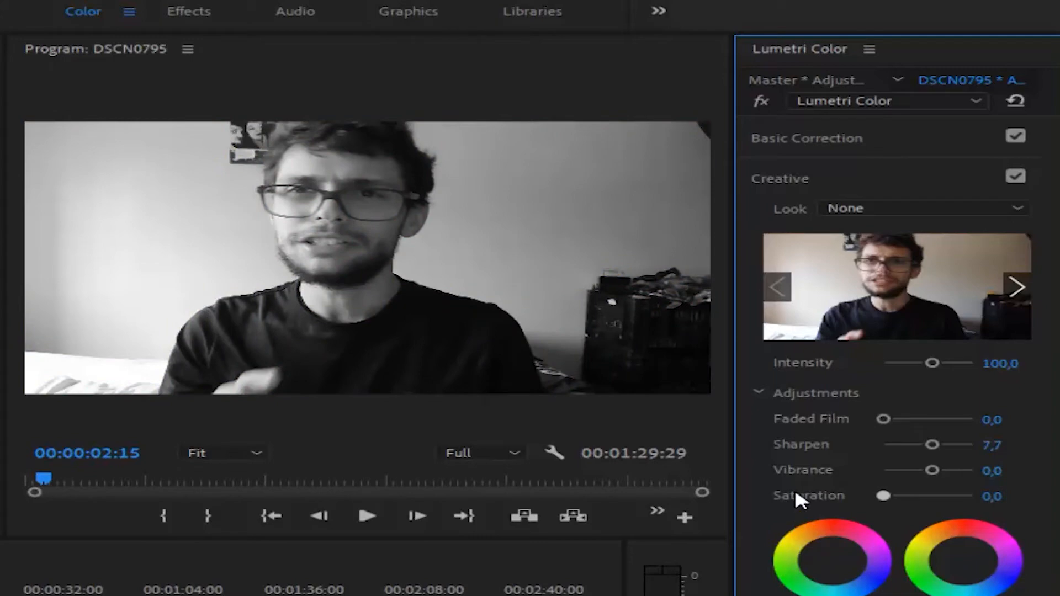
pyautogui.moveTo(884, 496); pyautogui.dragTo(929, 500)
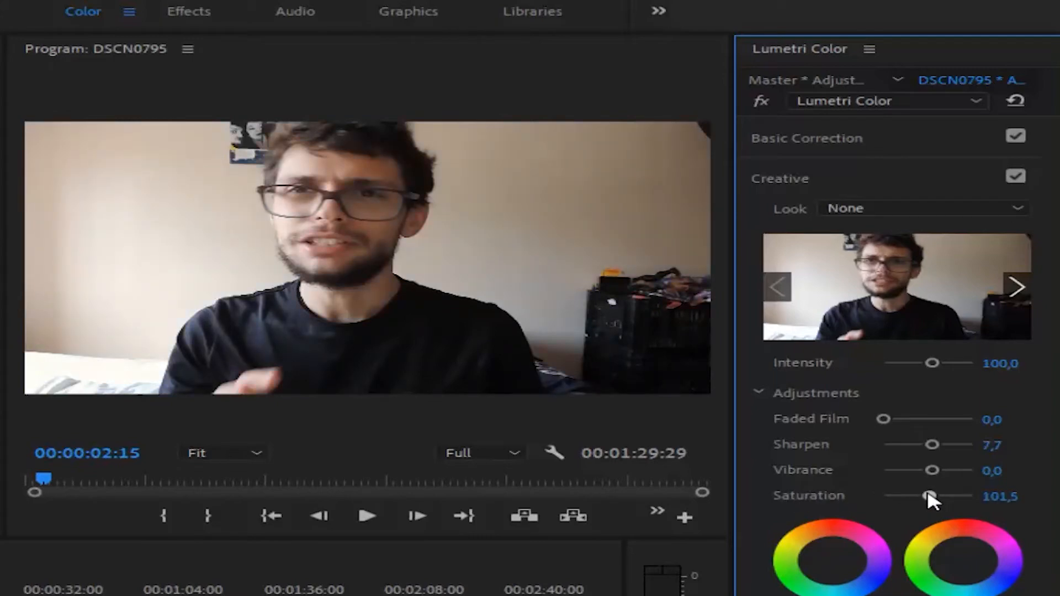
pyautogui.click(1015, 496)
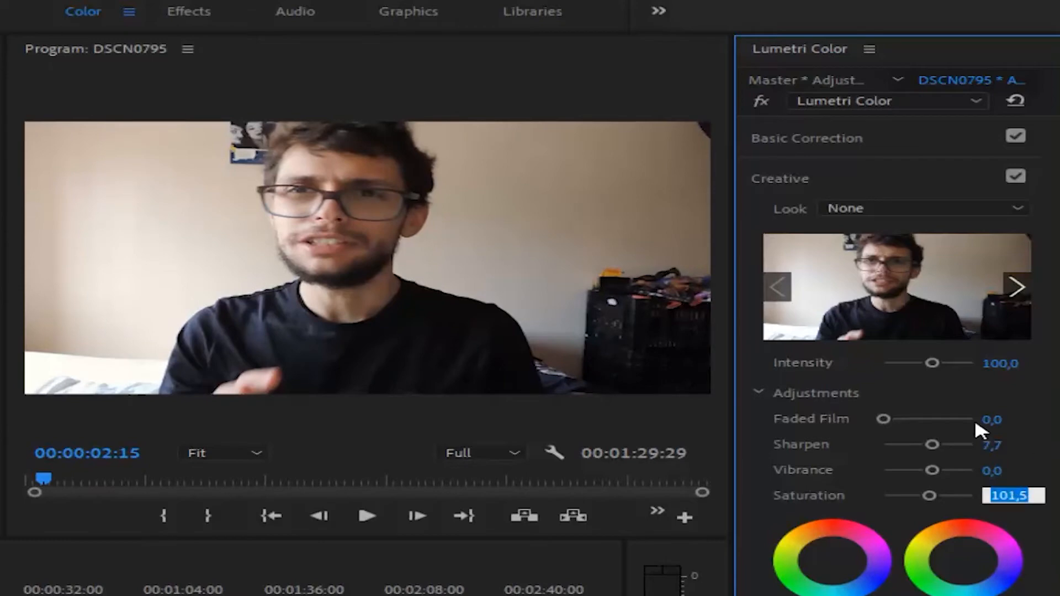
pyautogui.write('100')
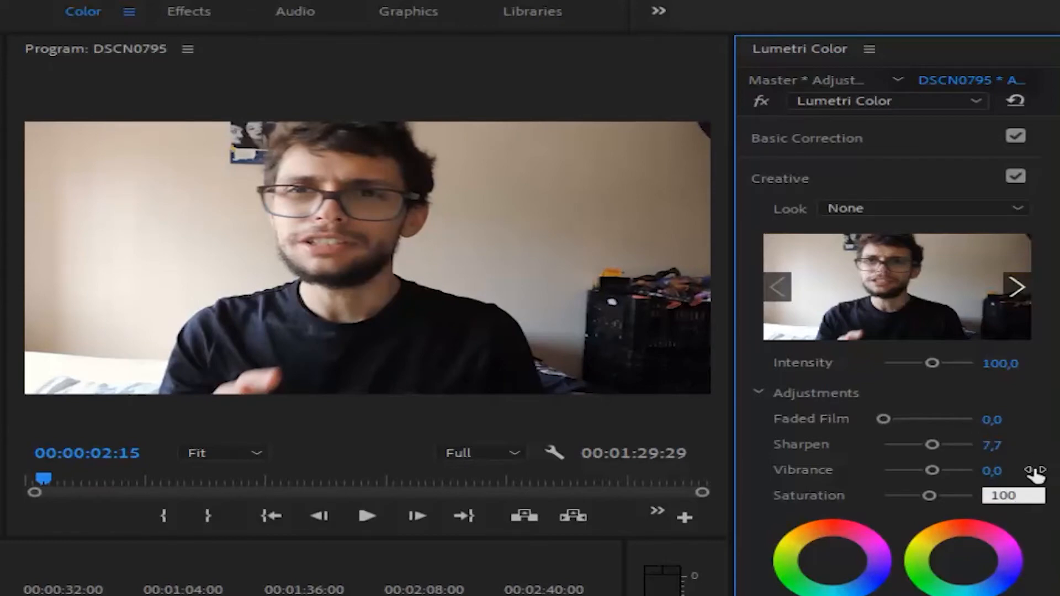
pyautogui.press('Return')
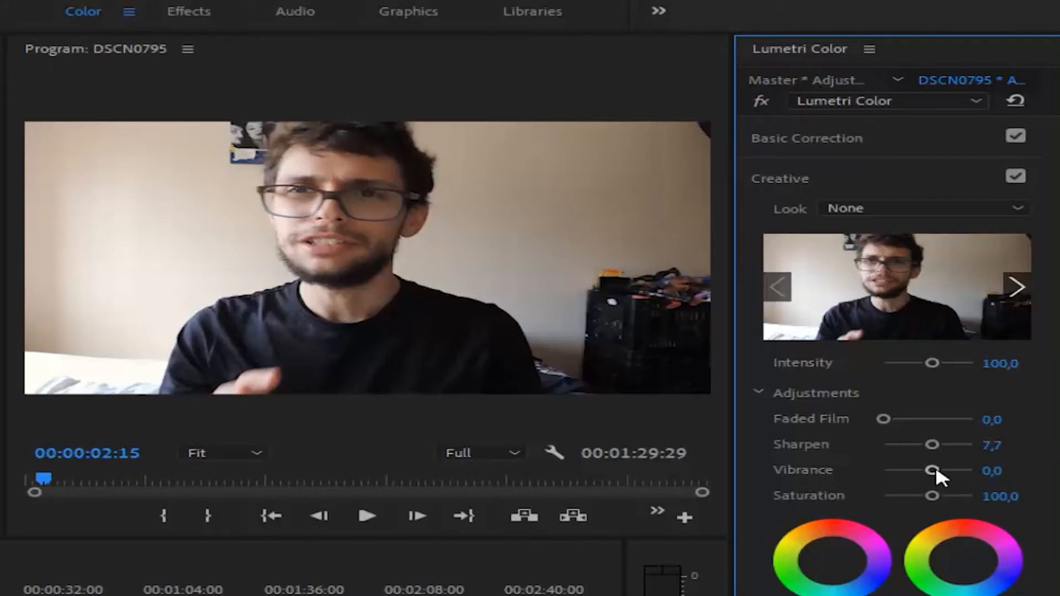
# Step: Raise the Vibrance slightly in the Creative adjustments
pyautogui.moveTo(938, 472)
pyautogui.mouseDown()
pyautogui.moveTo(990, 476)
pyautogui.moveTo(930, 473)
pyautogui.moveTo(944, 475)
pyautogui.mouseUp()
pyautogui.moveTo(945, 480); pyautogui.dragTo(945, 480)
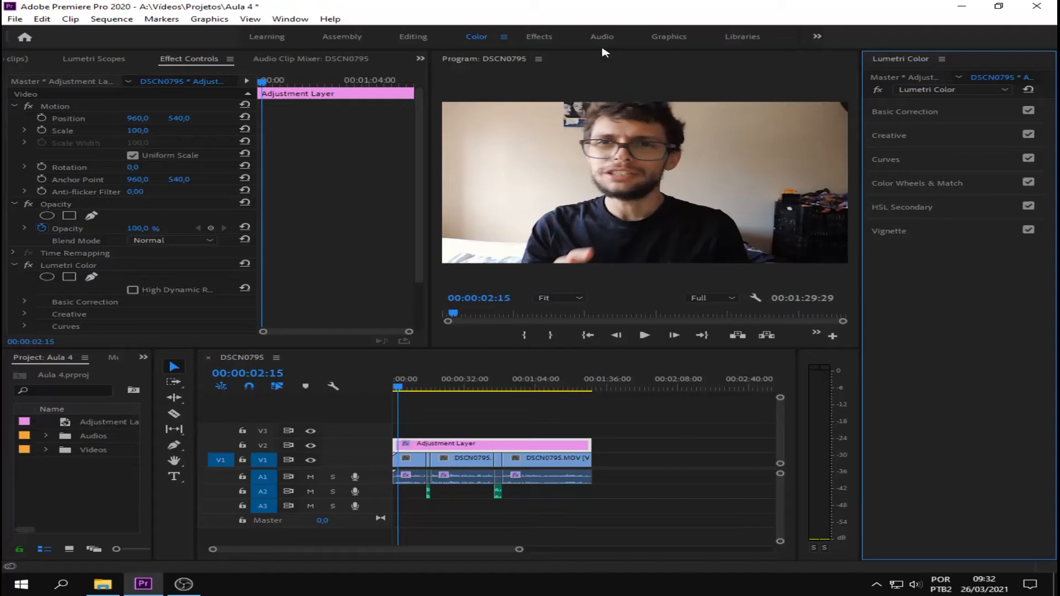
# Step: Play the color-corrected sequence from its start and stop at 00:00:03:24
pyautogui.click(633, 352)
pyautogui.press('Home')
pyautogui.click(649, 335)
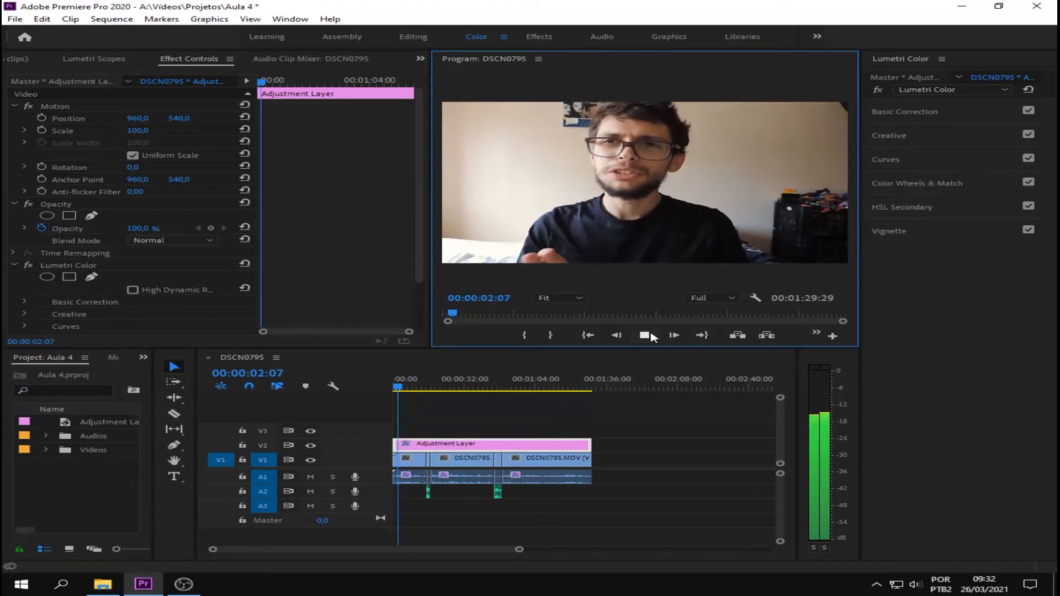
pyautogui.click(650, 334)
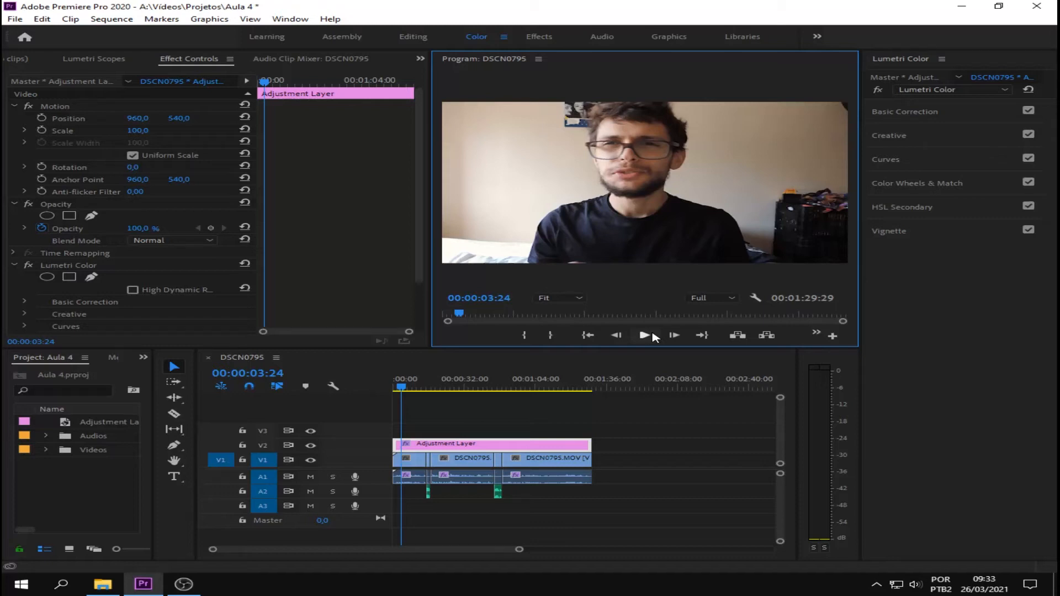
# Step: Play the sequence from its start, stop at 00:00:01:20, and select the first DSCN0795.MOV clip under the playhead
pyautogui.click(447, 417)
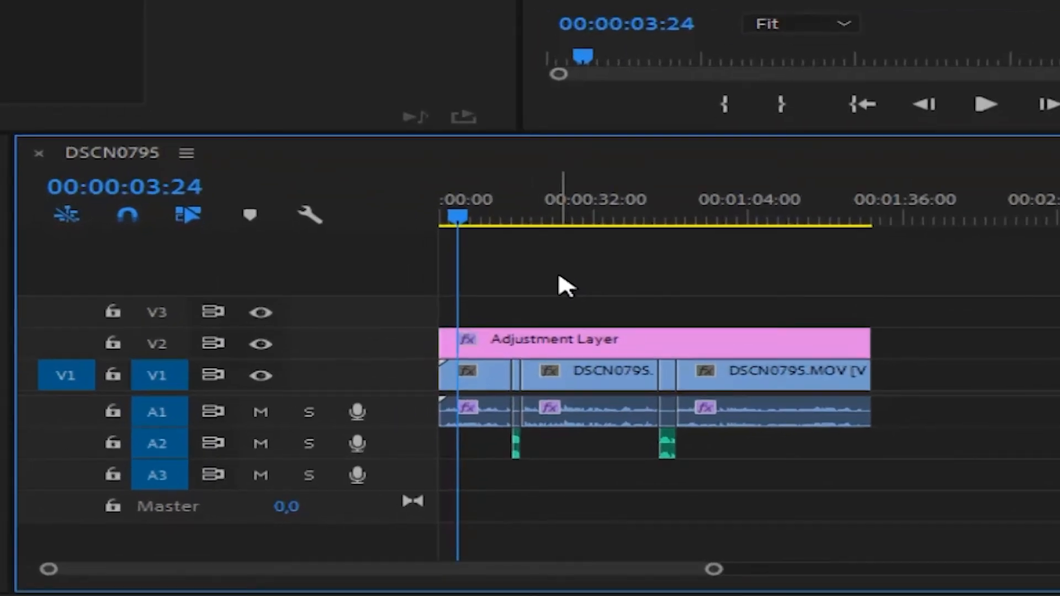
pyautogui.press('=')
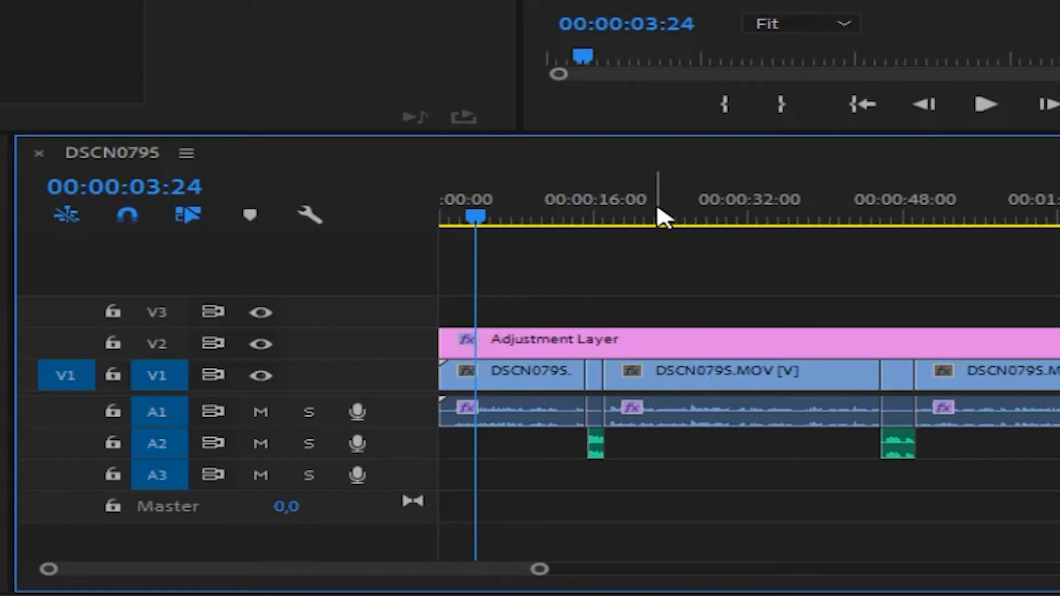
pyautogui.press('-')
pyautogui.press('=')
pyautogui.press('=')
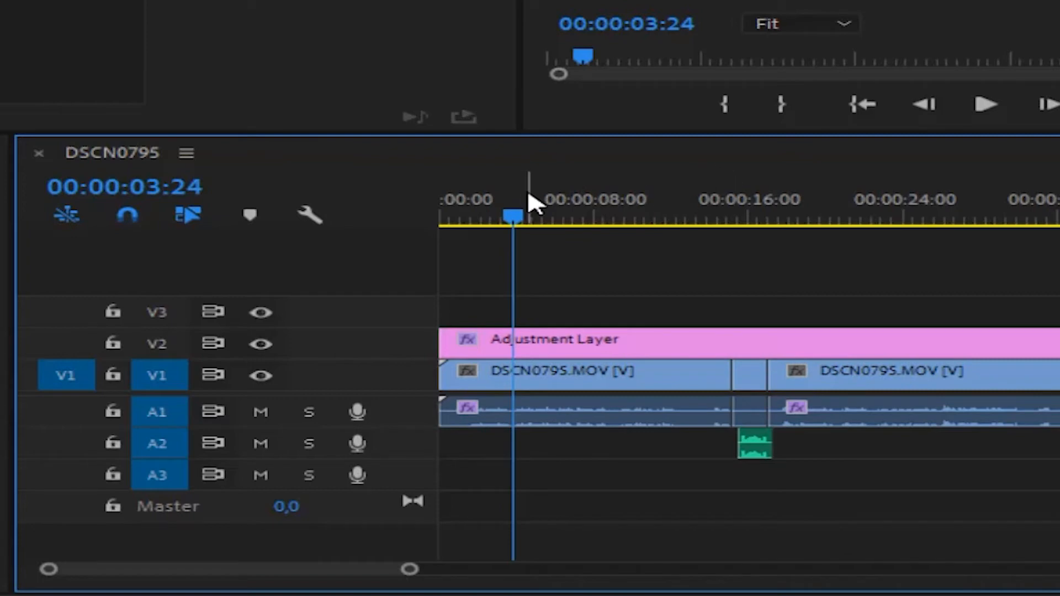
pyautogui.moveTo(512, 220); pyautogui.dragTo(423, 242)
pyautogui.click(587, 292)
pyautogui.press('space')
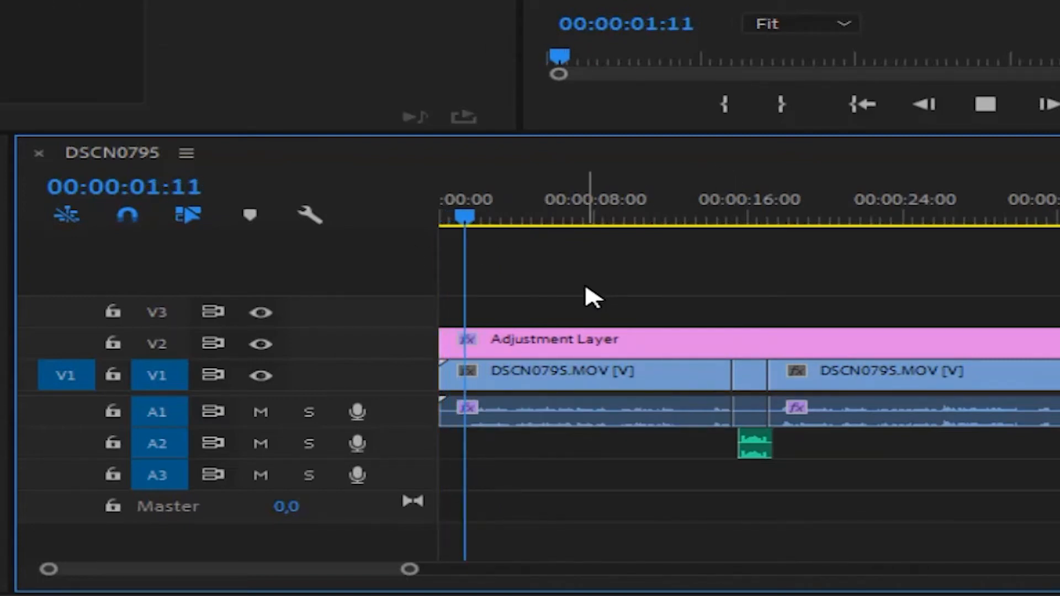
pyautogui.press('space')
pyautogui.press('d')
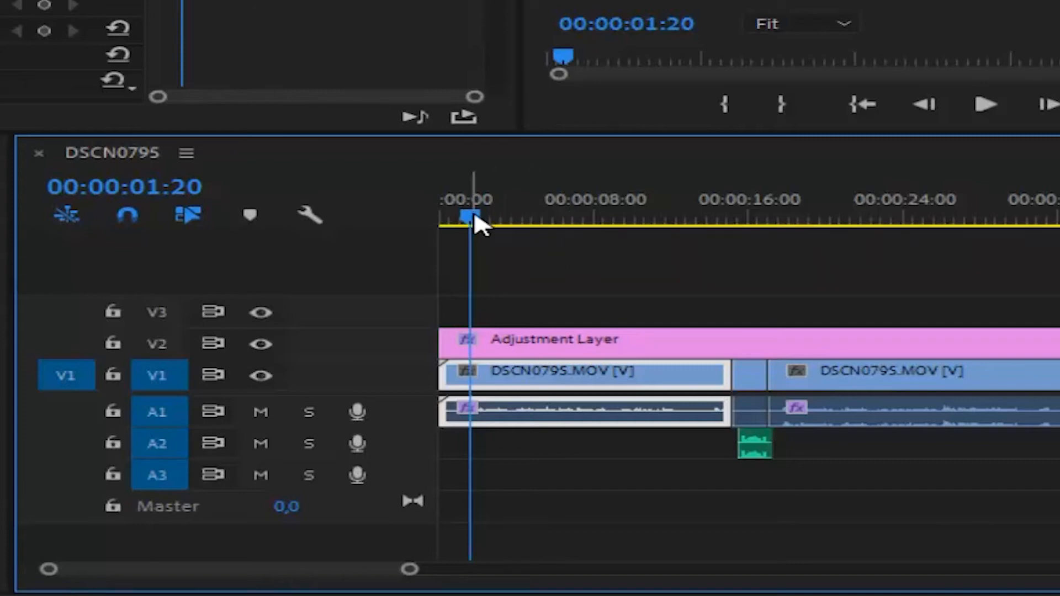
# Step: Play the sequence from its start and stop at 00:00:01:25
pyautogui.moveTo(474, 219); pyautogui.dragTo(373, 220)
pyautogui.press('space')
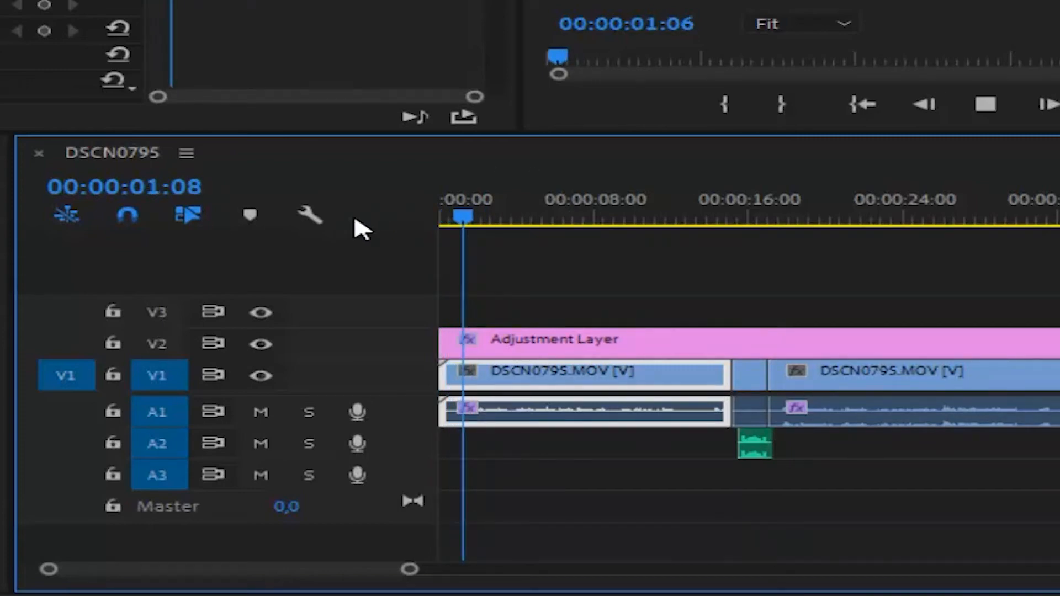
pyautogui.press('space')
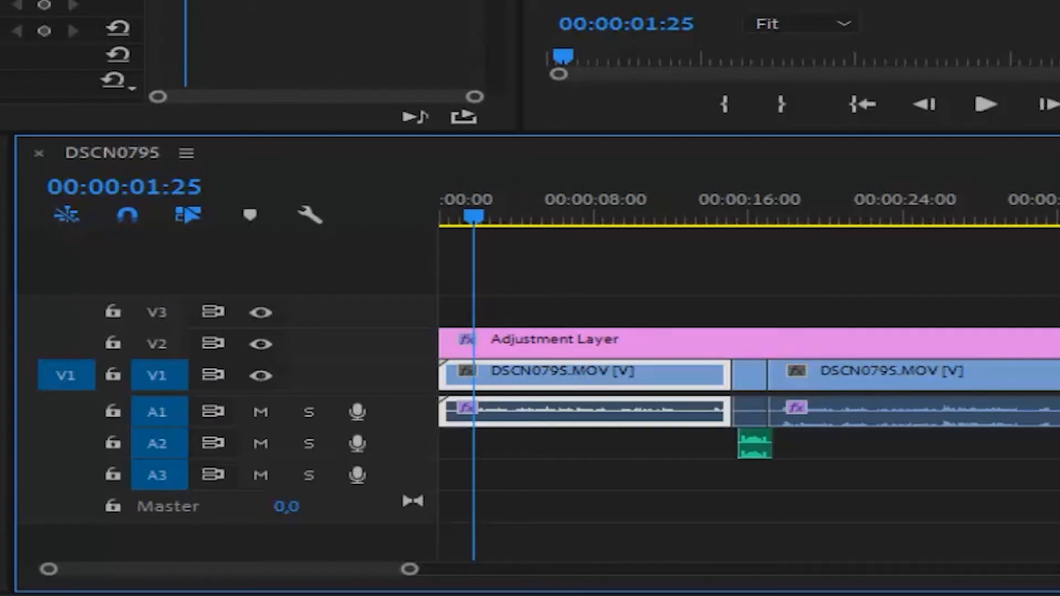
# Step: Search the effects for "denoise" and apply the DeNoise audio effect to the first DSCN0795.MOV clip
pyautogui.moveTo(496, 1); pyautogui.dragTo(496, 22)
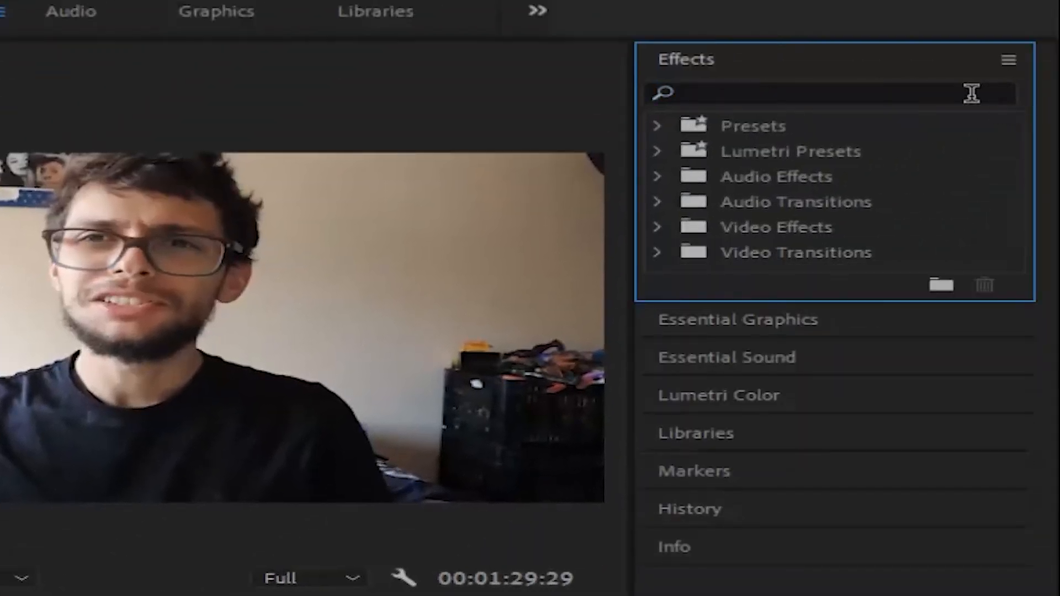
pyautogui.click(892, 94)
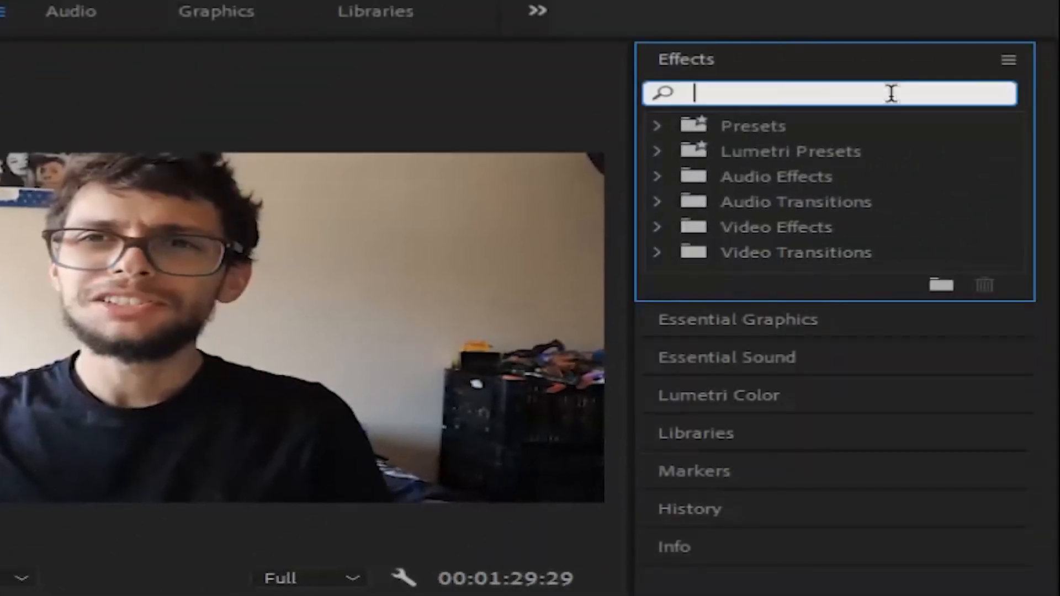
pyautogui.write('deno')
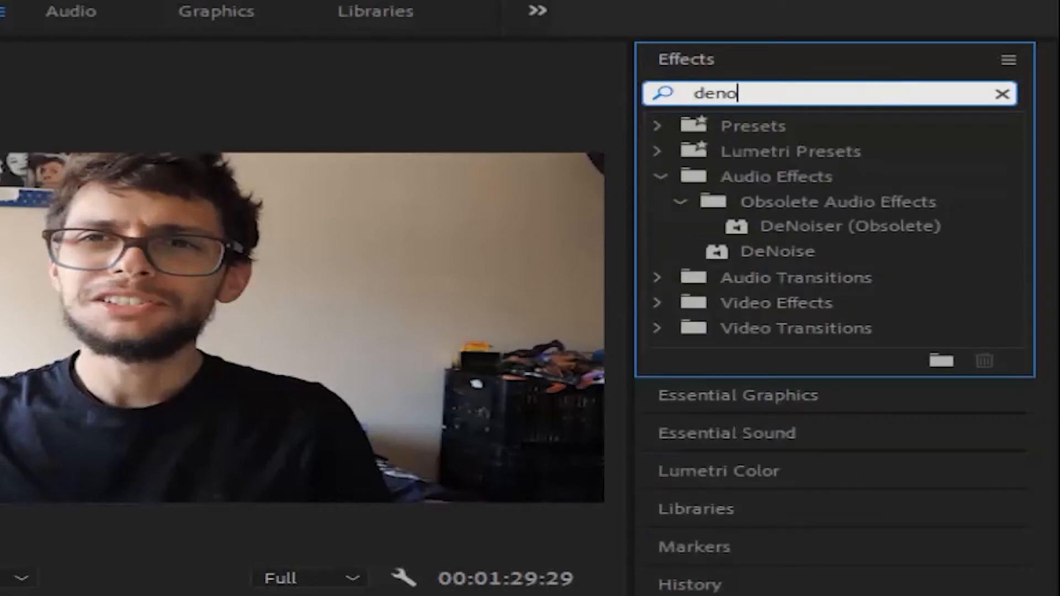
pyautogui.write('ise')
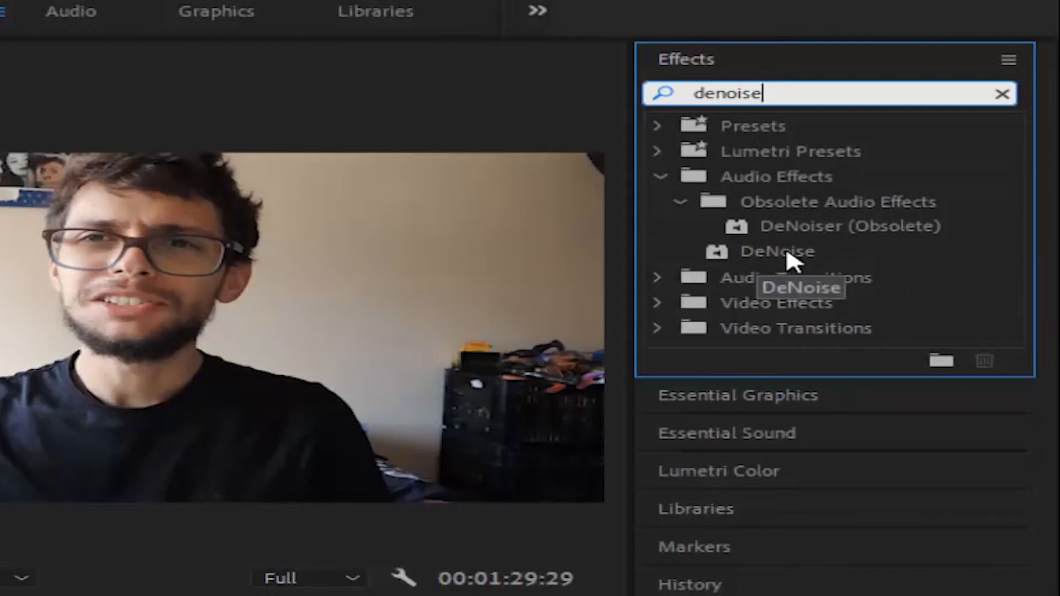
pyautogui.moveTo(795, 255); pyautogui.dragTo(596, 443)
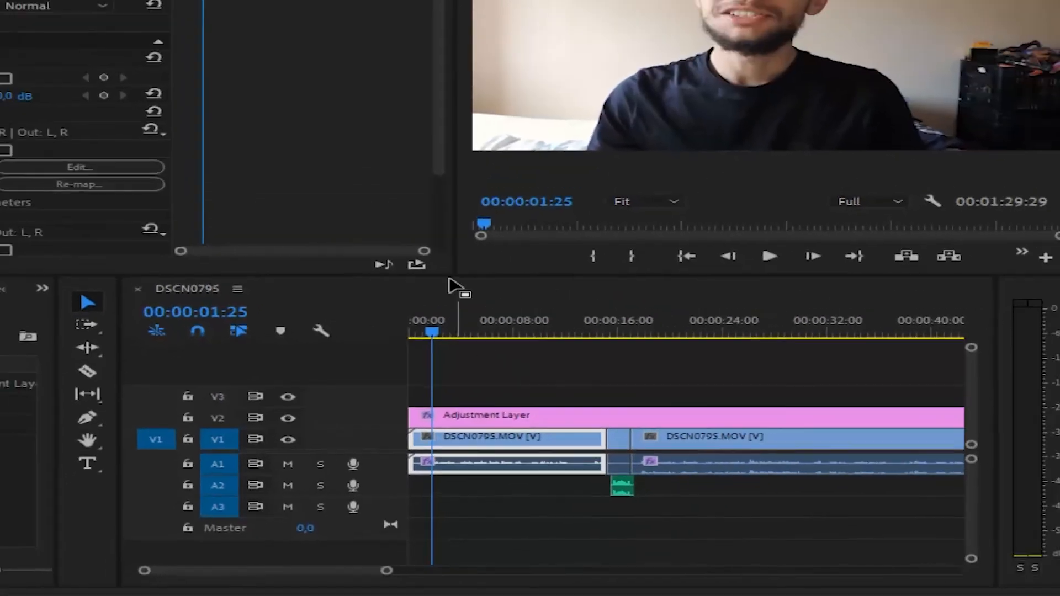
# Step: Open the DeNoise custom setup, return the playhead to the start, focus processing on mid frequencies and set the Amount to 70%
pyautogui.scroll(-3, 419, 221)
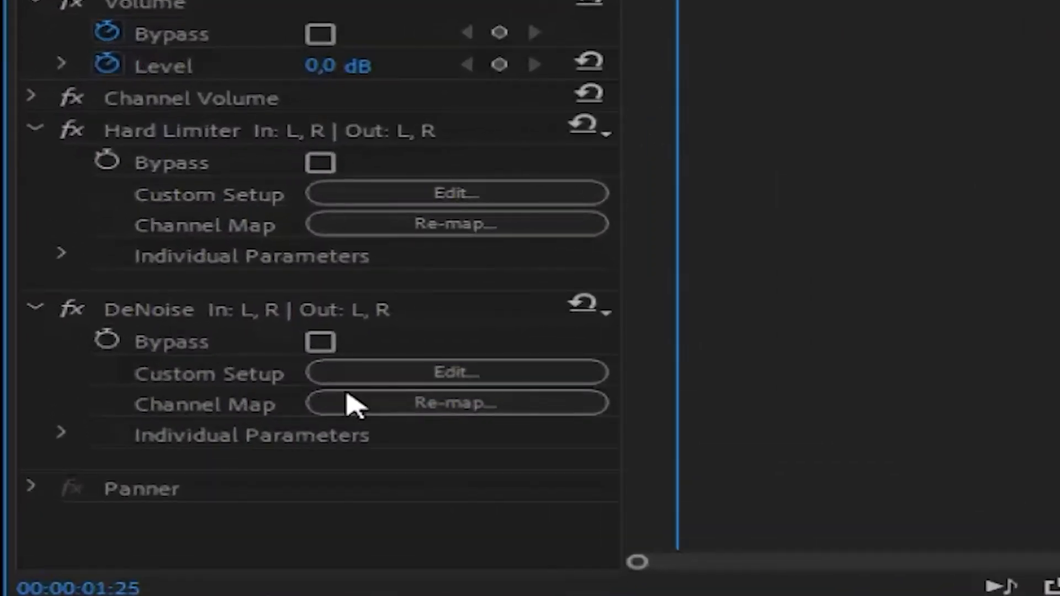
pyautogui.click(265, 299)
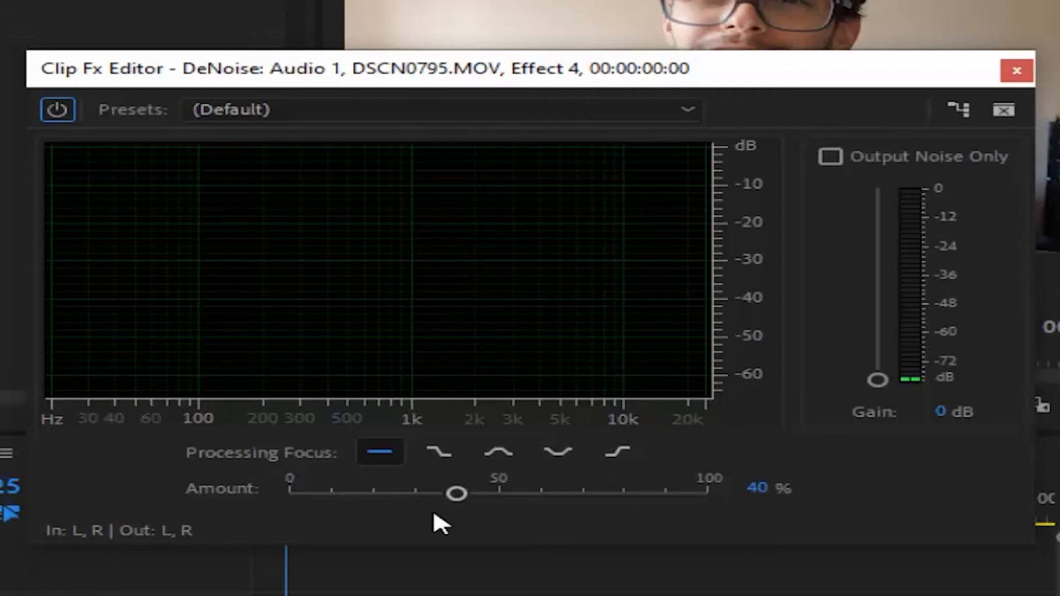
pyautogui.moveTo(286, 570); pyautogui.dragTo(195, 575)
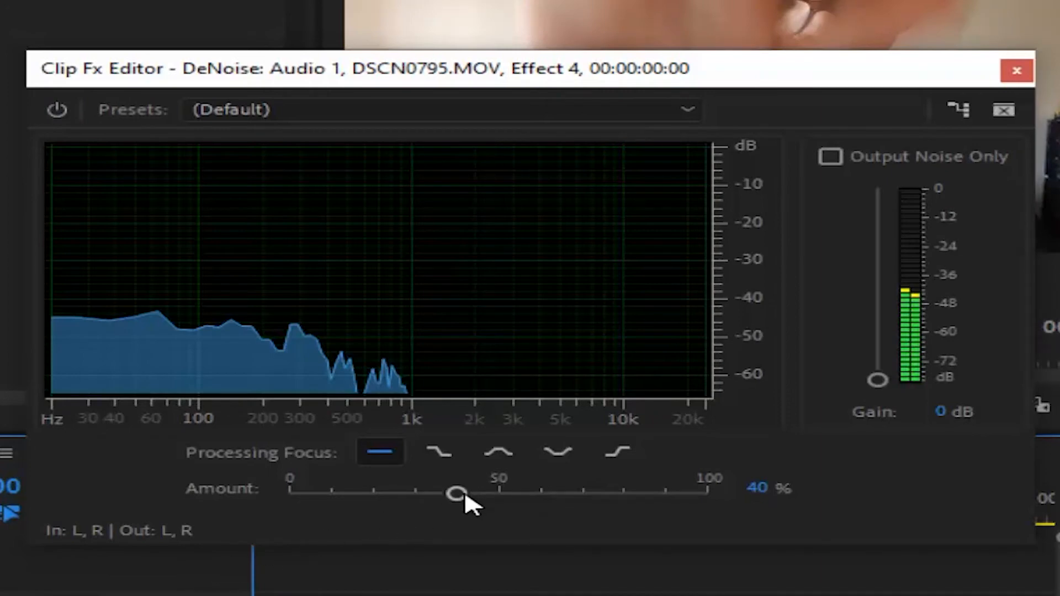
pyautogui.click(493, 456)
pyautogui.moveTo(471, 498); pyautogui.dragTo(587, 500)
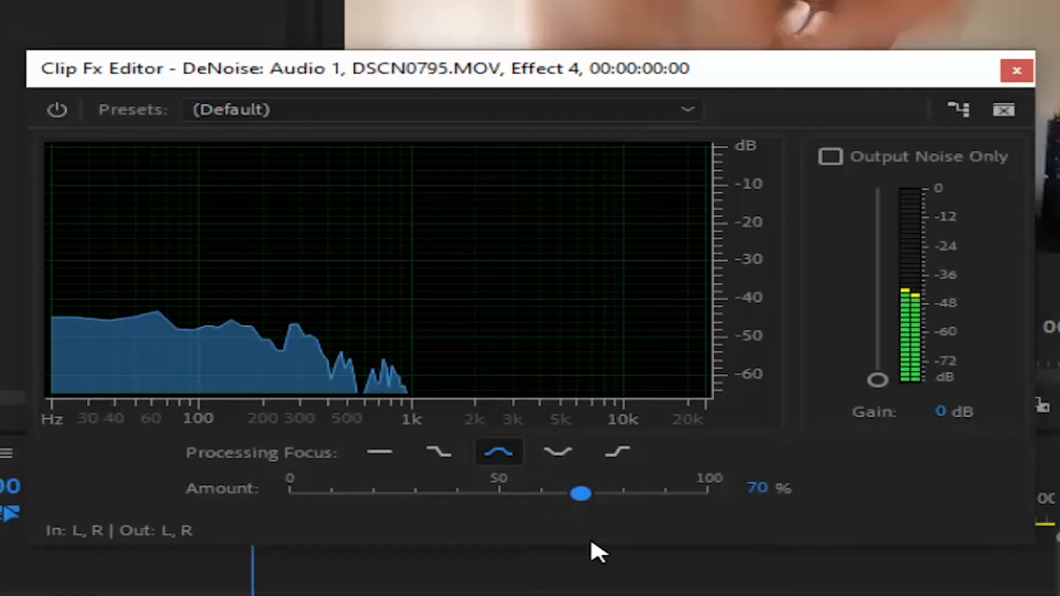
# Step: Play the clip's opening with DeNoise active, and compare it with the effect switched off
pyautogui.press('space')
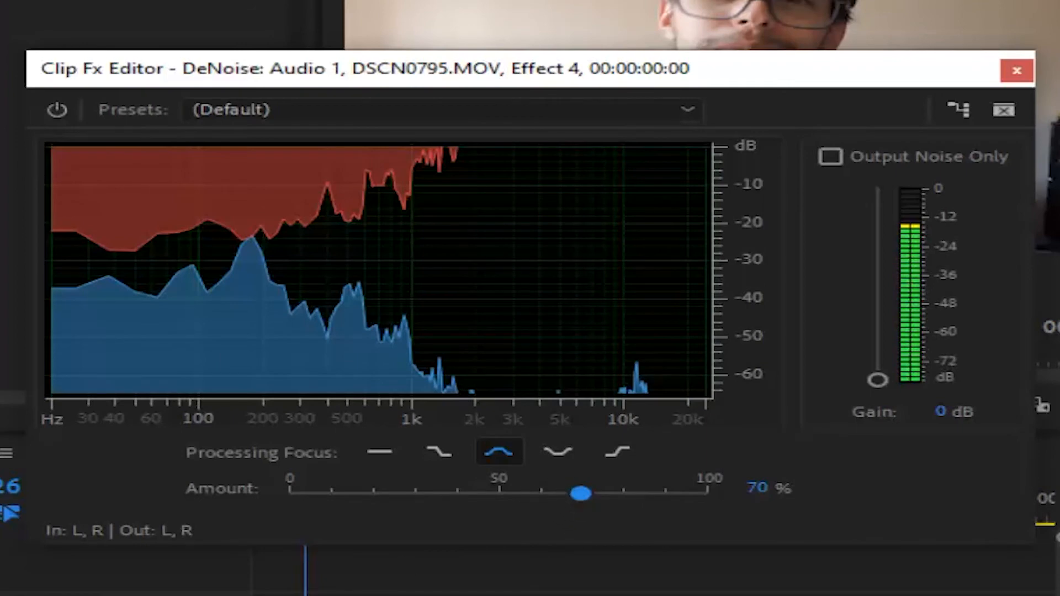
pyautogui.click(57, 111)
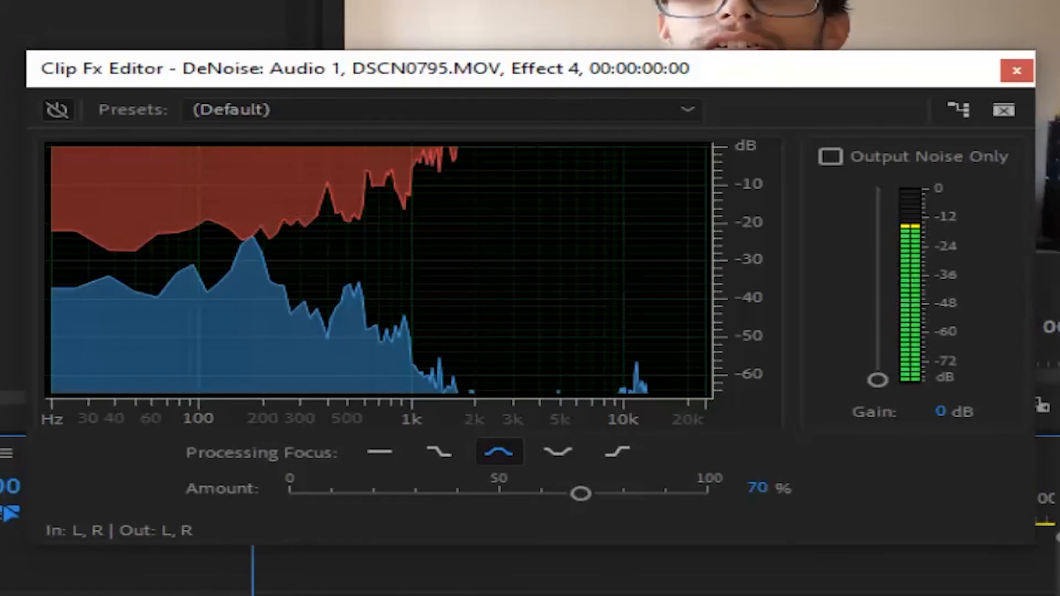
pyautogui.click(58, 111)
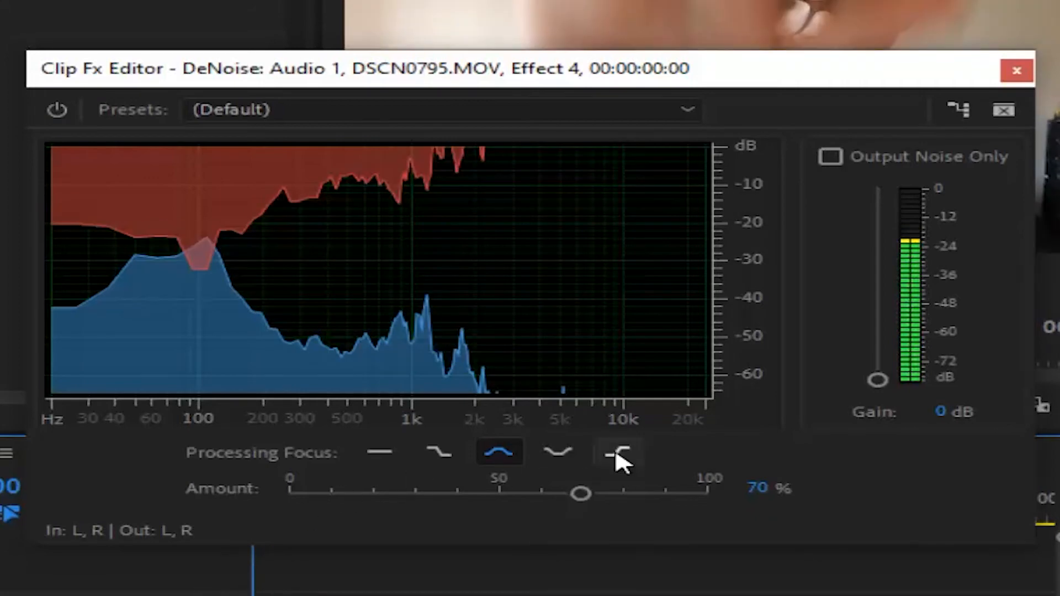
# Step: Try the low-and-high and the high-frequency Processing Focus, and return DeNoise to the mid-frequency focus
pyautogui.click(558, 451)
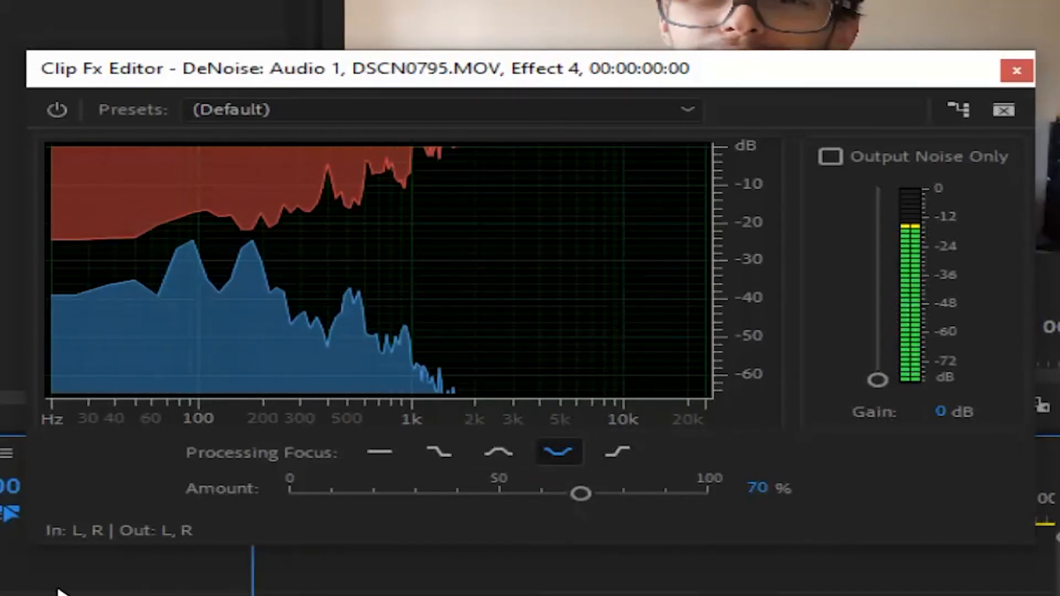
pyautogui.click(617, 453)
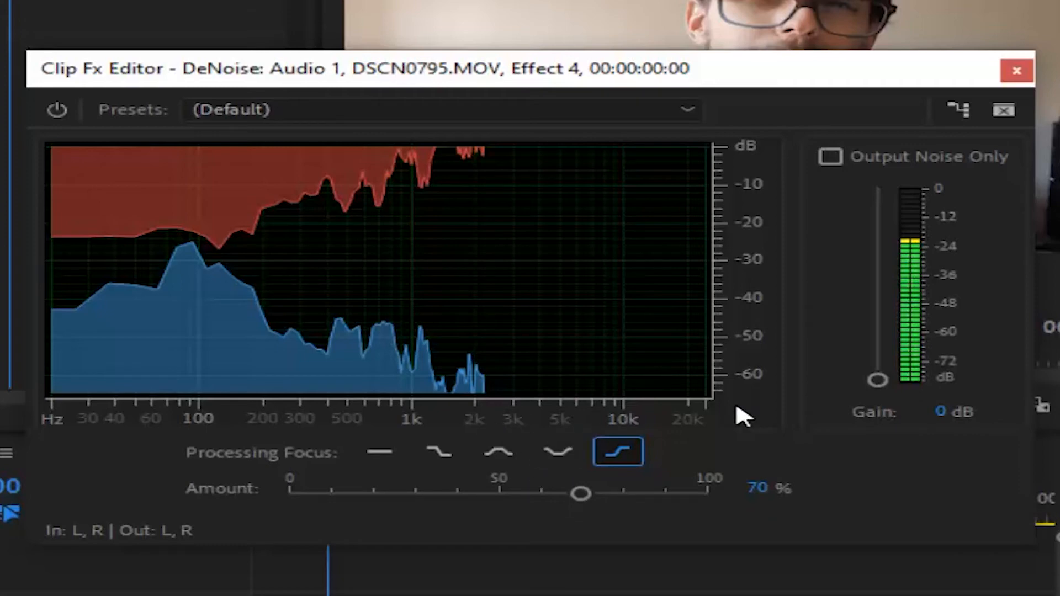
pyautogui.click(512, 452)
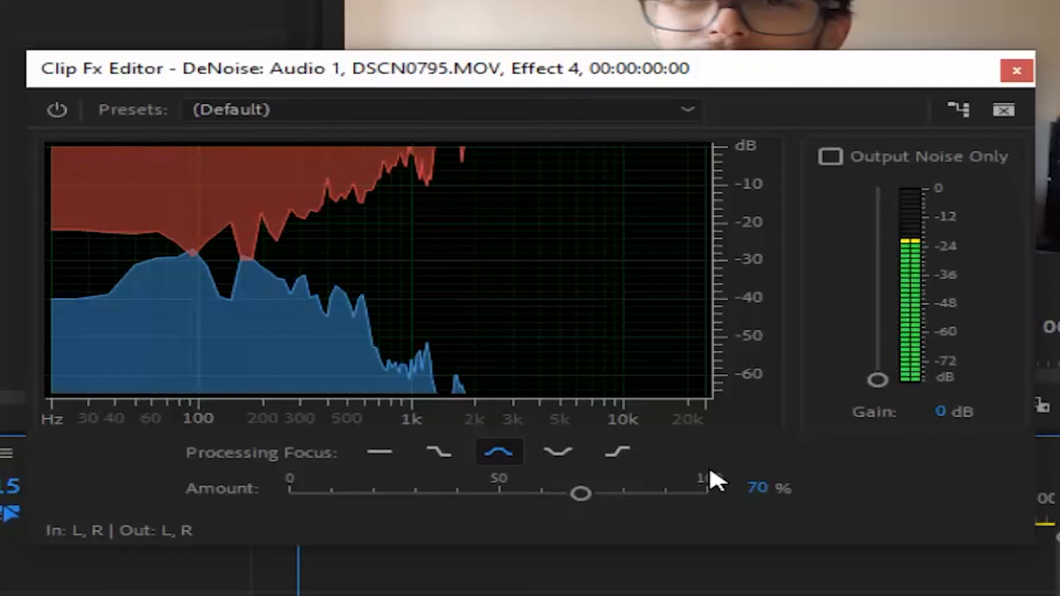
# Step: Play the opening from the start with DeNoise switched off and again with it on, and close the effect editor
pyautogui.click(54, 109)
pyautogui.click(241, 593)
pyautogui.press('Home')
pyautogui.press('space')
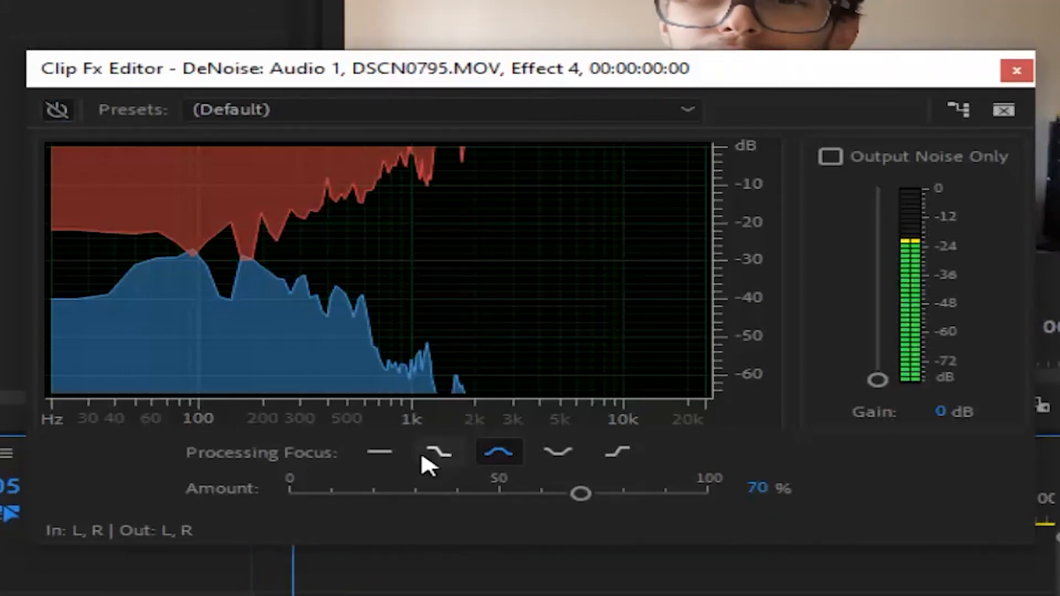
pyautogui.moveTo(309, 582); pyautogui.dragTo(177, 589)
pyautogui.click(57, 109)
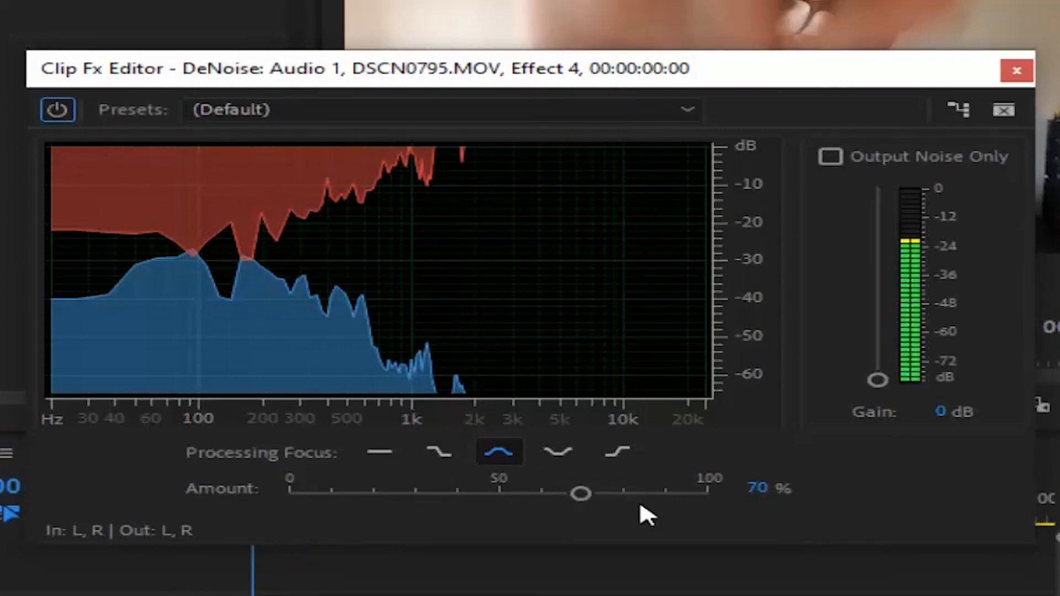
pyautogui.press('space')
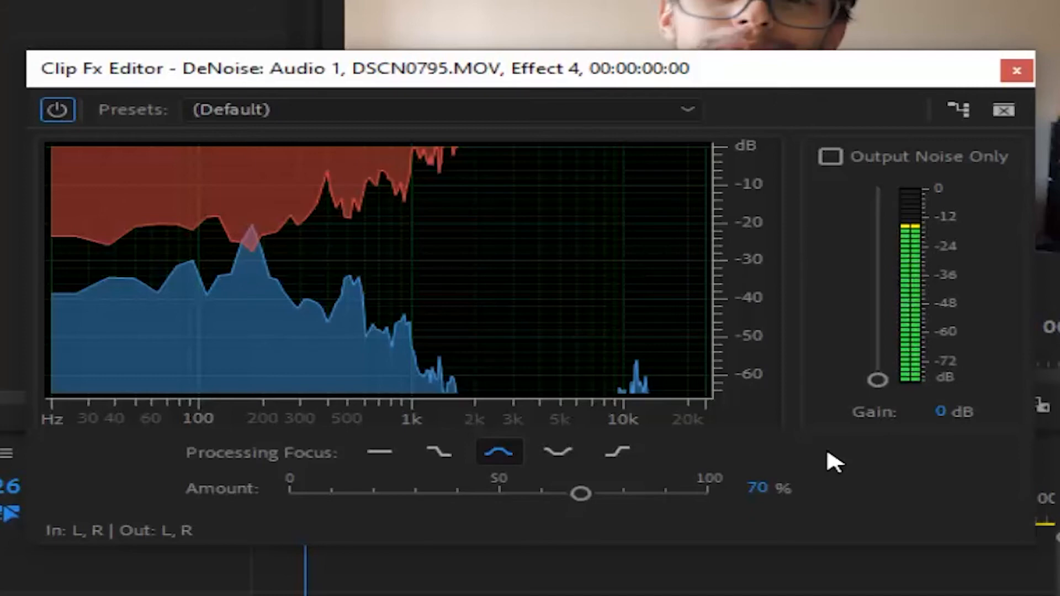
pyautogui.click(1016, 72)
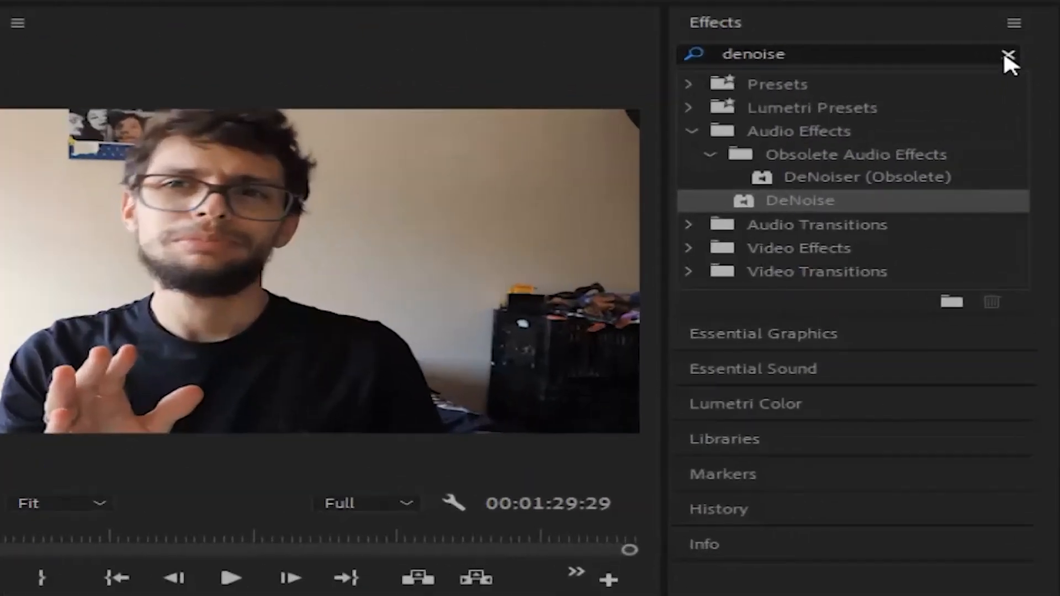
# Step: Search the effects for "equalizer" and apply Parametric Equalizer to the first DSCN0795.MOV clip
pyautogui.click(1005, 55)
pyautogui.click(851, 46)
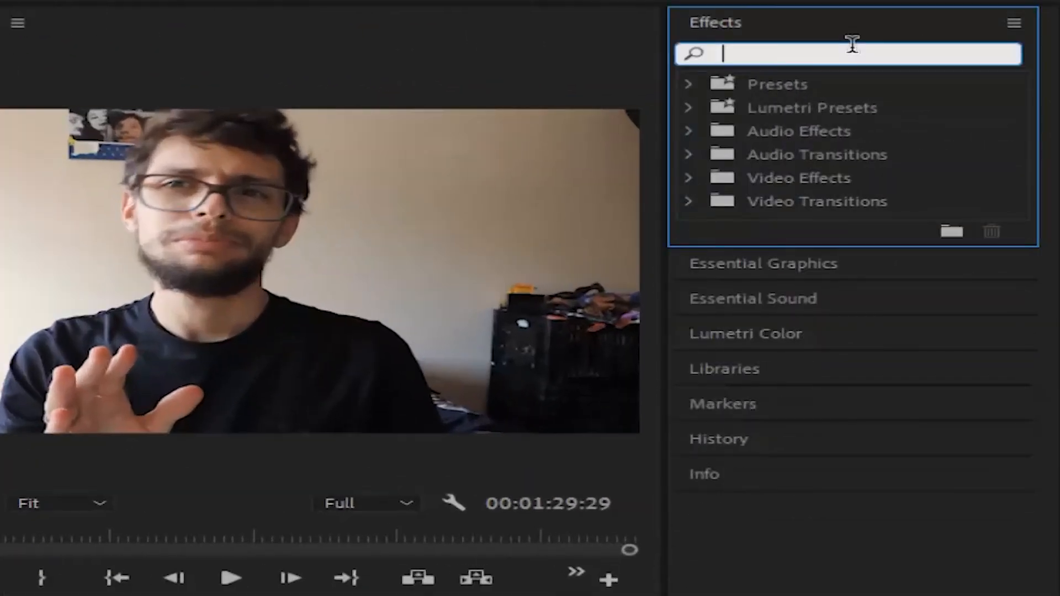
pyautogui.write('e')
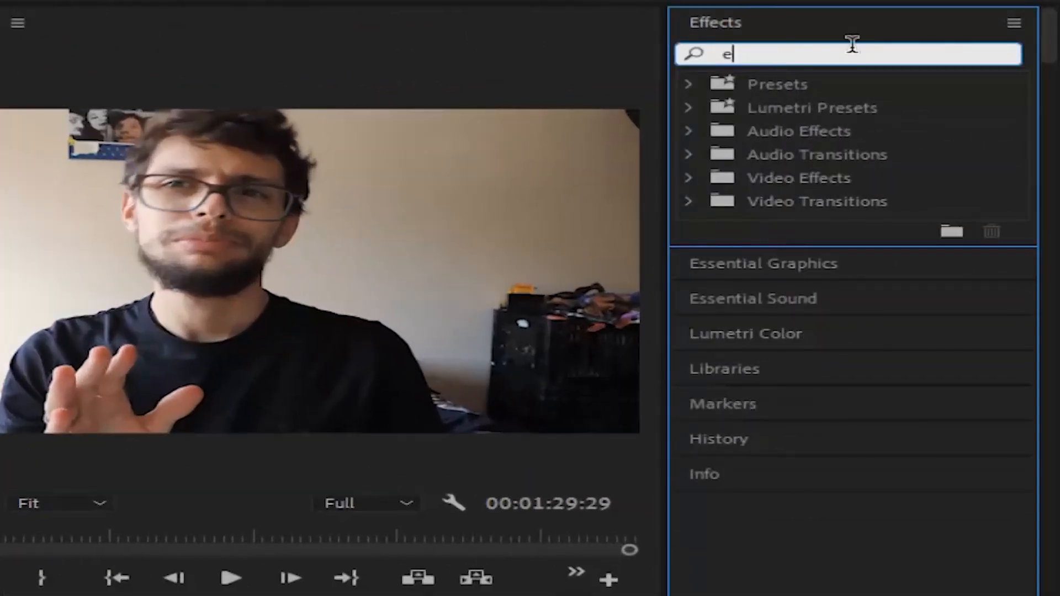
pyautogui.write('qualizer')
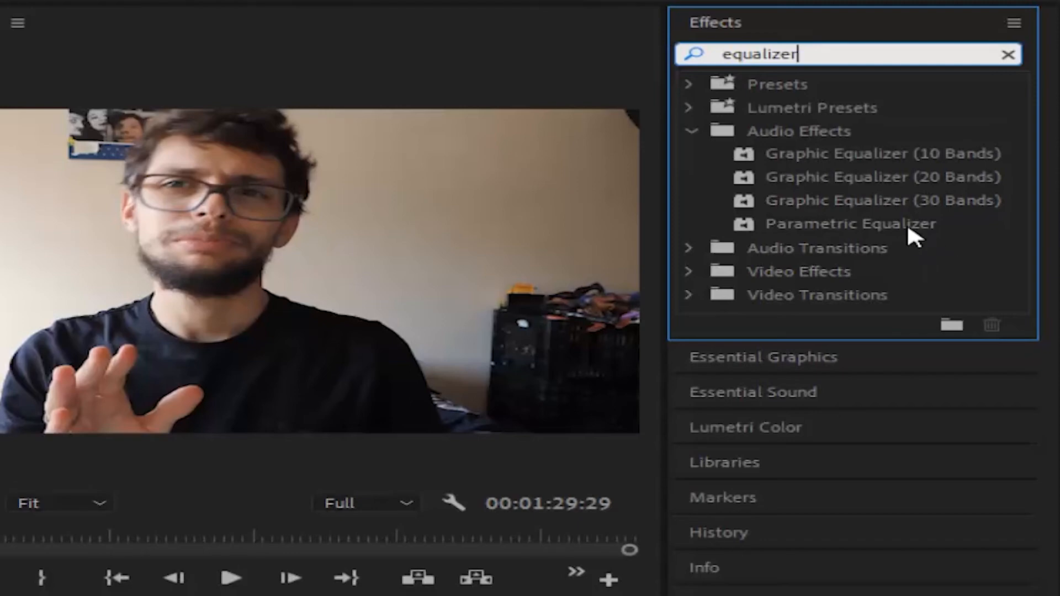
pyautogui.moveTo(862, 219); pyautogui.dragTo(362, 407)
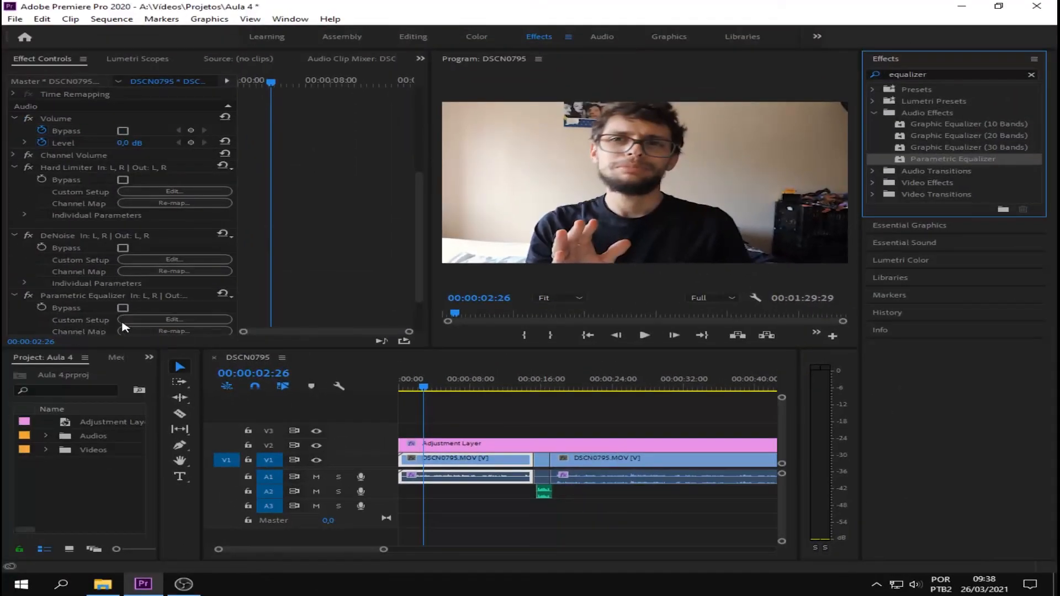
# Step: Open the Parametric Equalizer custom setup and play the clip's opening to examine the voice's frequency spectrum
pyautogui.click(149, 320)
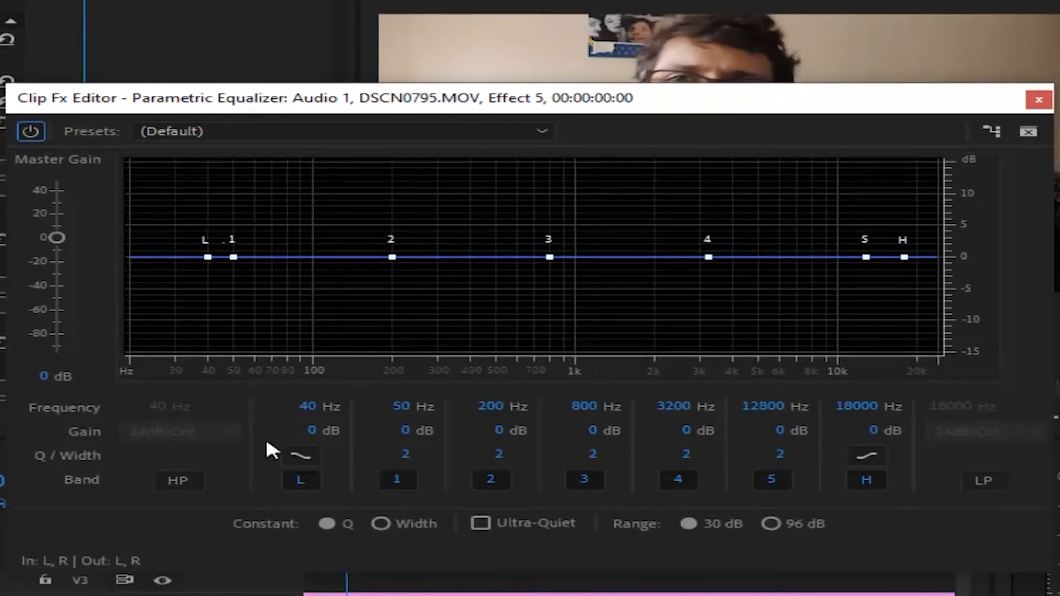
pyautogui.moveTo(344, 587); pyautogui.dragTo(328, 585)
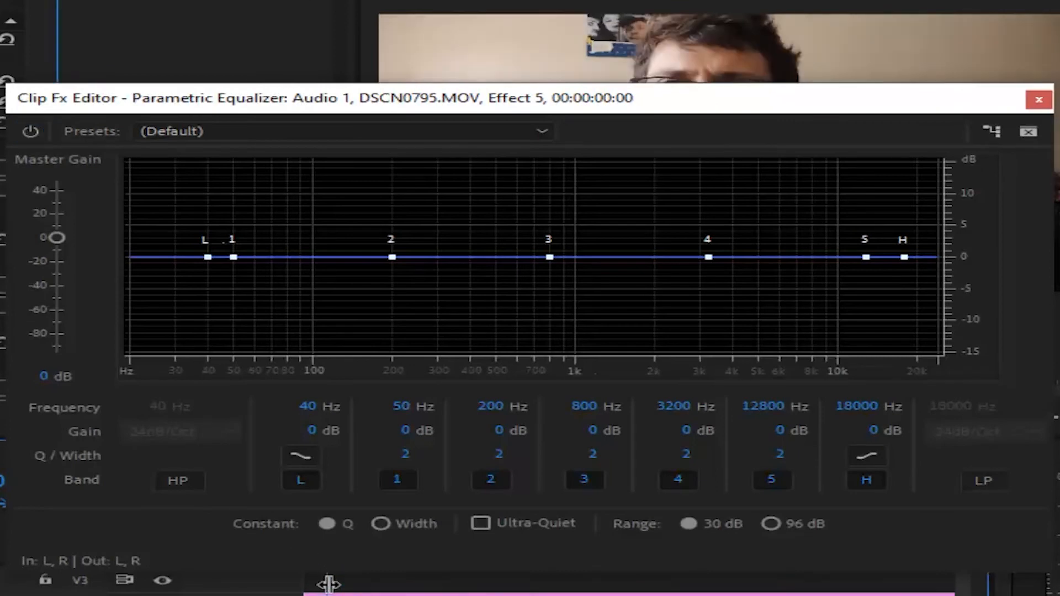
pyautogui.press('space')
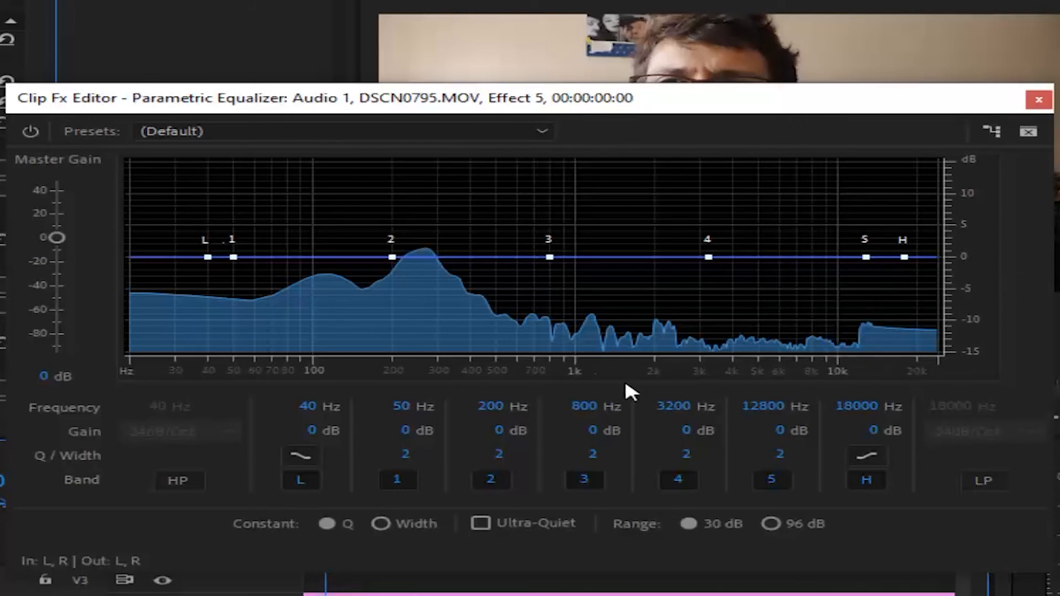
pyautogui.press('space')
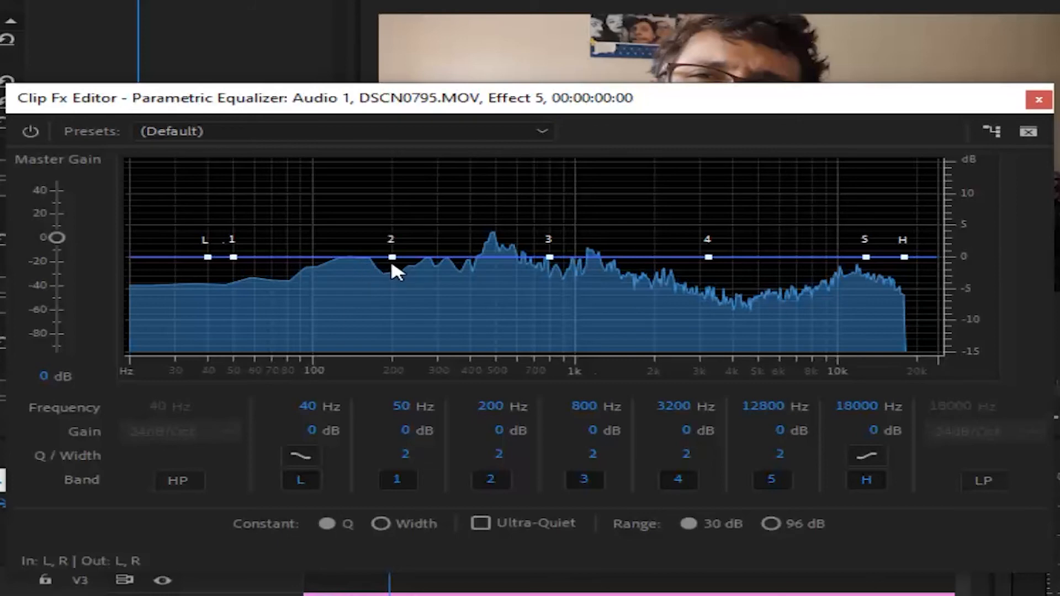
# Step: Raise equalizer band 1 to 2,4 dB at 61 Hz, band 2 to 1,9 dB at 195 Hz and band 4 to 5,2 dB at 4103 Hz
pyautogui.moveTo(231, 258)
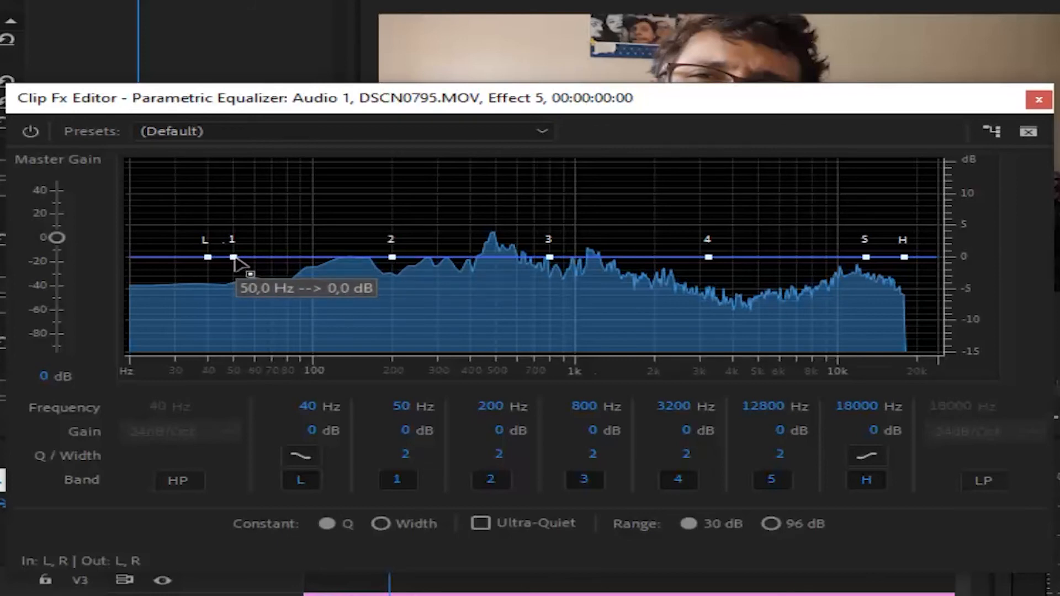
pyautogui.moveTo(235, 259); pyautogui.dragTo(256, 243)
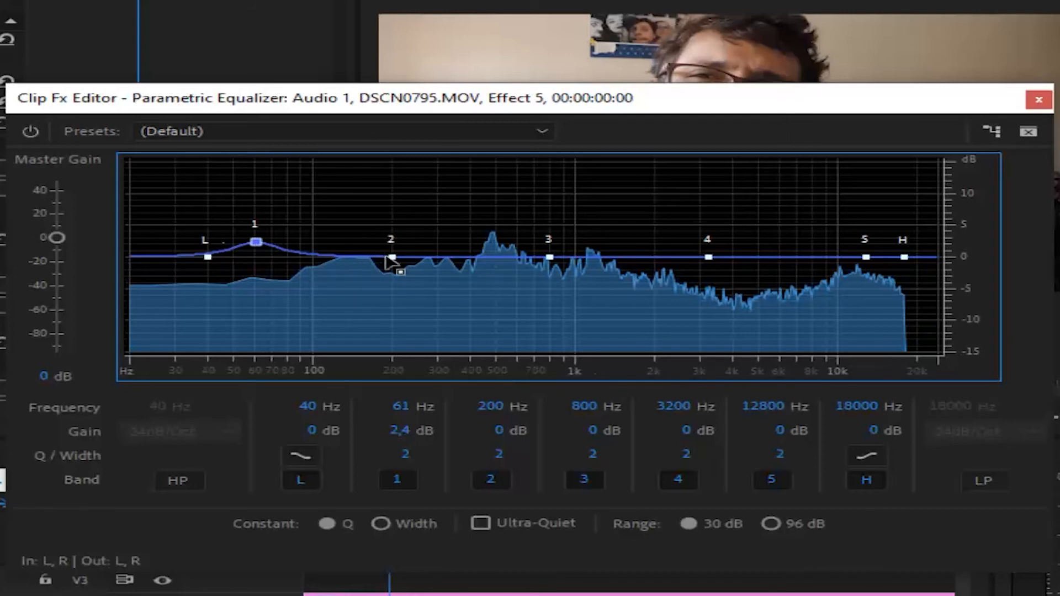
pyautogui.moveTo(392, 258); pyautogui.dragTo(390, 244)
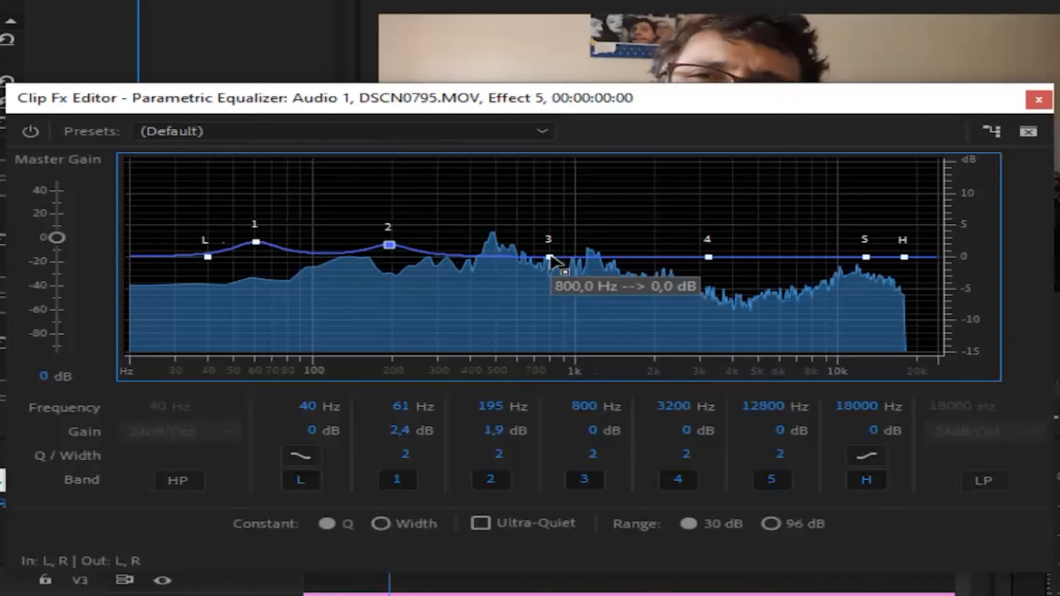
pyautogui.moveTo(708, 258); pyautogui.dragTo(736, 224)
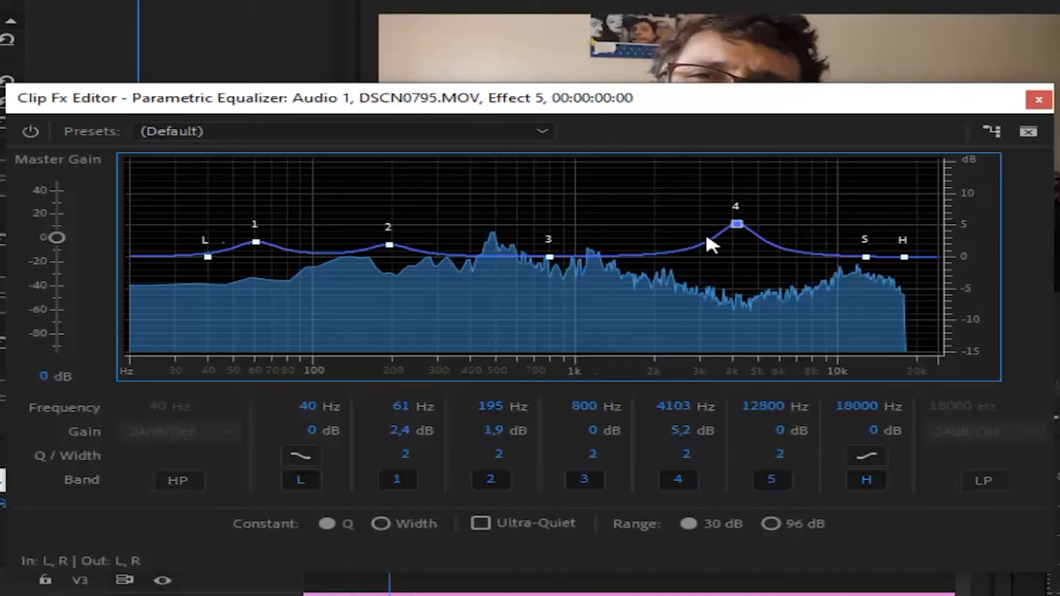
# Step: Play the opening with the equalizer curve applied, and raise band 4's gain to 9,9 dB at 4103 Hz
pyautogui.moveTo(735, 224)
pyautogui.moveTo(388, 588); pyautogui.dragTo(336, 584)
pyautogui.press('space')
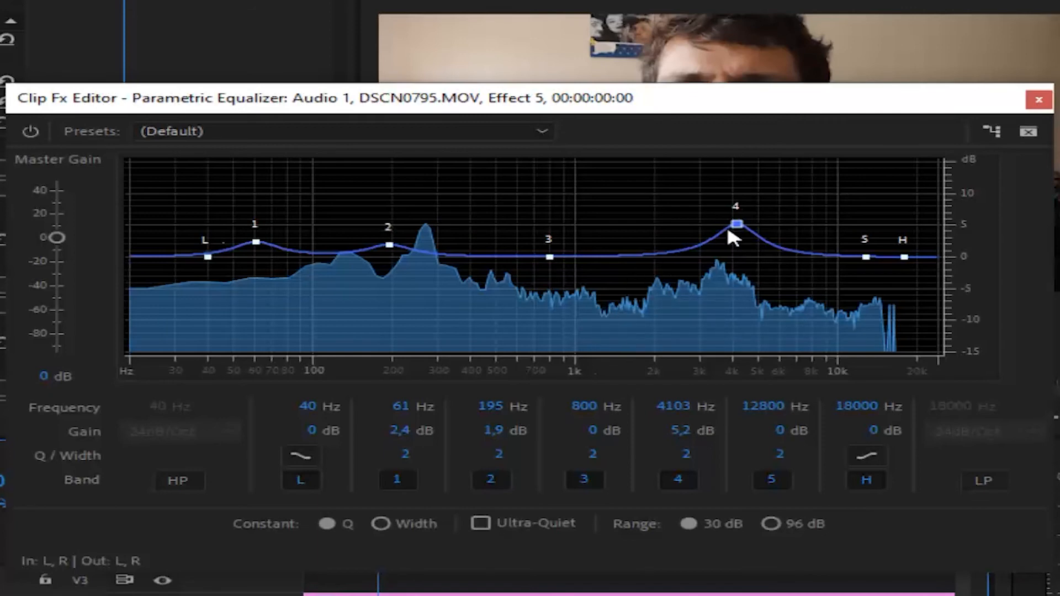
pyautogui.moveTo(728, 230); pyautogui.dragTo(735, 194)
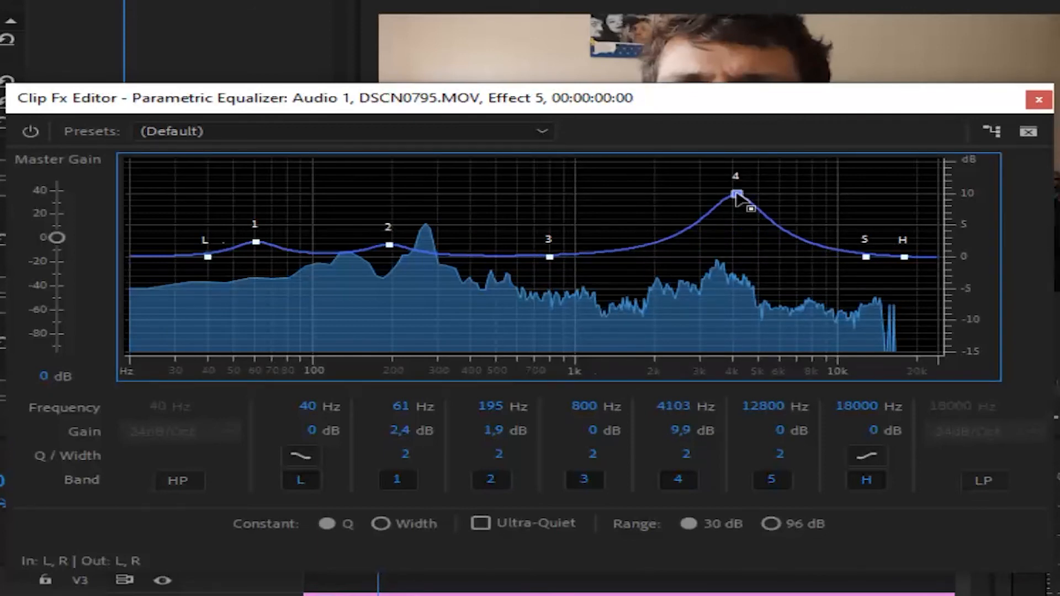
# Step: Set equalizer band 1 to 6,9 dB at 58 Hz, band 2 to 4,9 dB at 158 Hz and band 3 to -0,6 dB at 785 Hz
pyautogui.moveTo(389, 247)
pyautogui.moveTo(389, 247); pyautogui.dragTo(365, 225)
pyautogui.moveTo(256, 242); pyautogui.dragTo(251, 213)
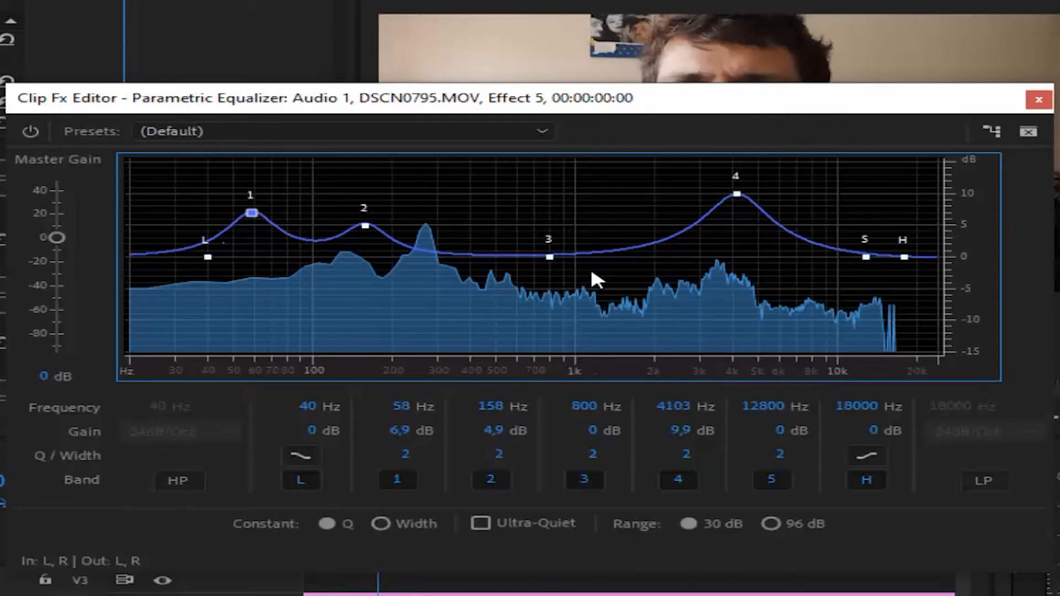
pyautogui.moveTo(552, 257)
pyautogui.mouseDown()
pyautogui.moveTo(549, 237)
pyautogui.moveTo(553, 266)
pyautogui.moveTo(547, 260)
pyautogui.mouseUp()
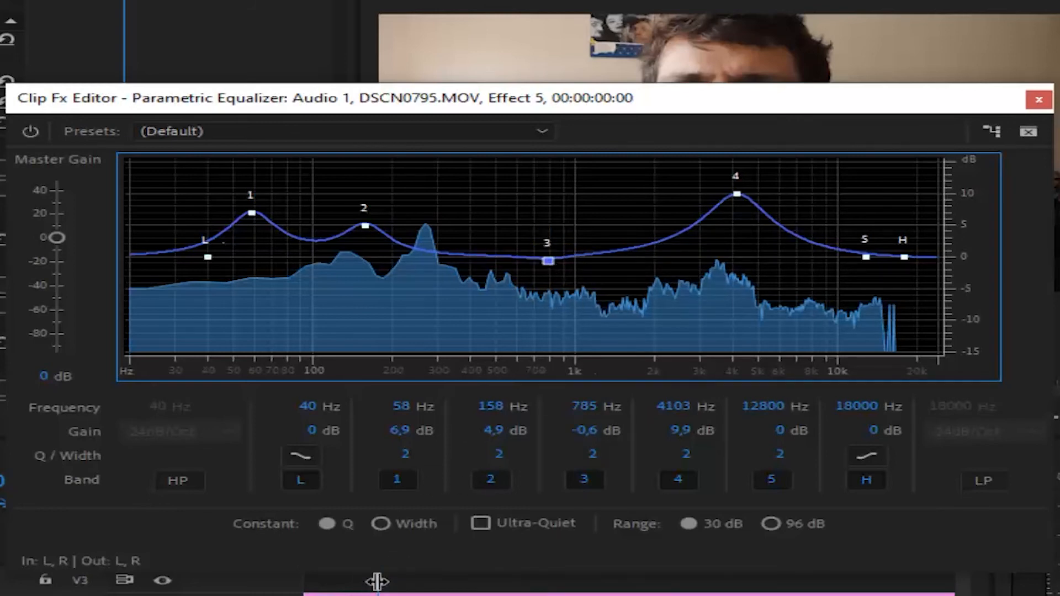
# Step: Replay the sequence opening, and set equalizer band 2 to 2,1 dB at 160 Hz and band 5 to 5,2 dB at 10301 Hz
pyautogui.moveTo(376, 583); pyautogui.dragTo(290, 583)
pyautogui.press('Home')
pyautogui.press('space')
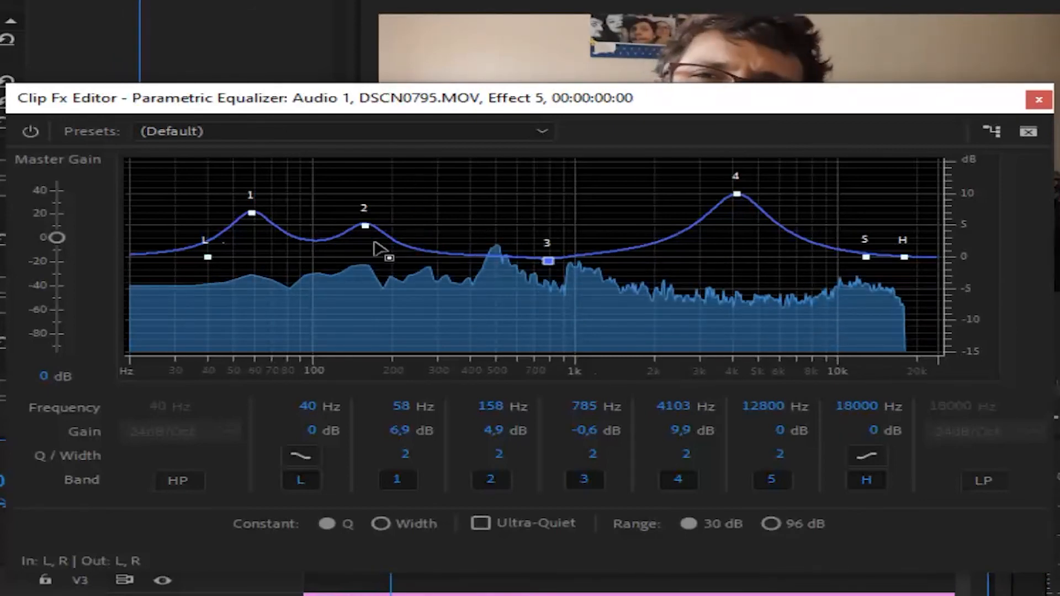
pyautogui.moveTo(366, 227); pyautogui.dragTo(367, 244)
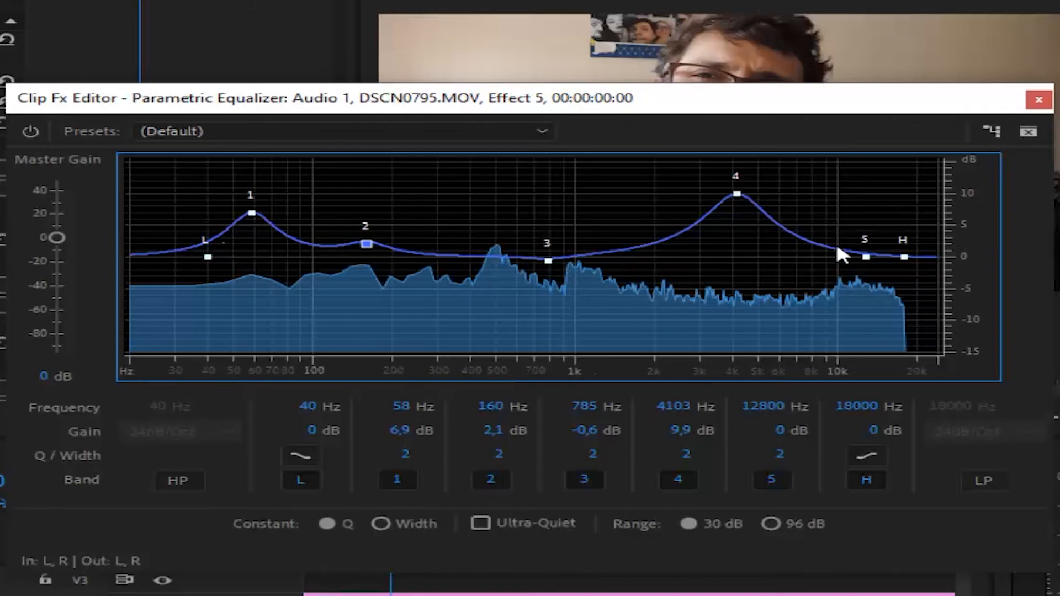
pyautogui.moveTo(866, 258); pyautogui.dragTo(842, 224)
# Step: Play the opening from the start again, and raise band 4 to 15 dB at 4002 Hz and band 5 to 7,9 dB
pyautogui.click(313, 580)
pyautogui.press('Home')
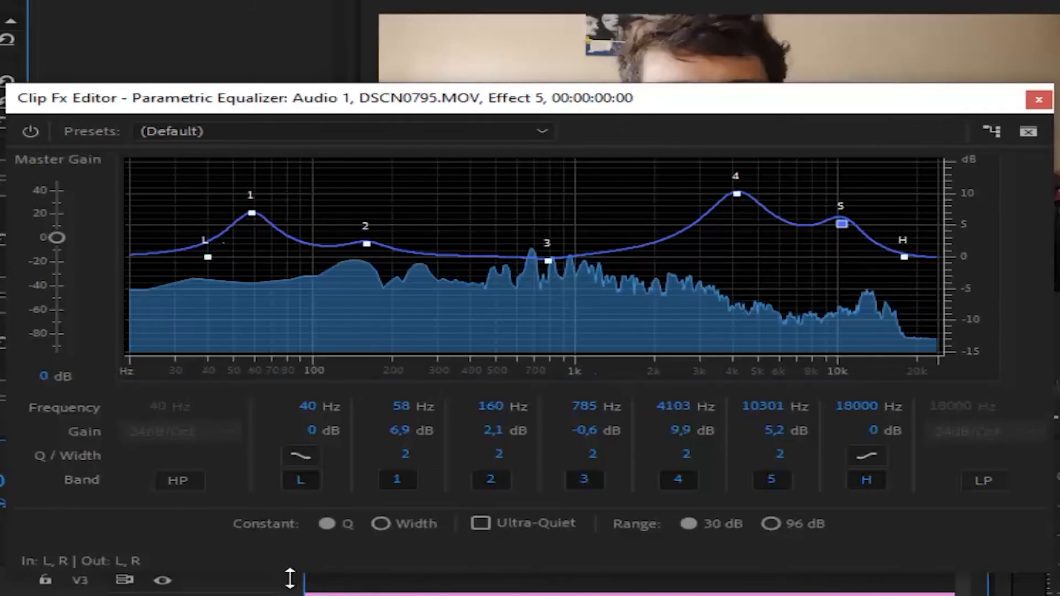
pyautogui.press('space')
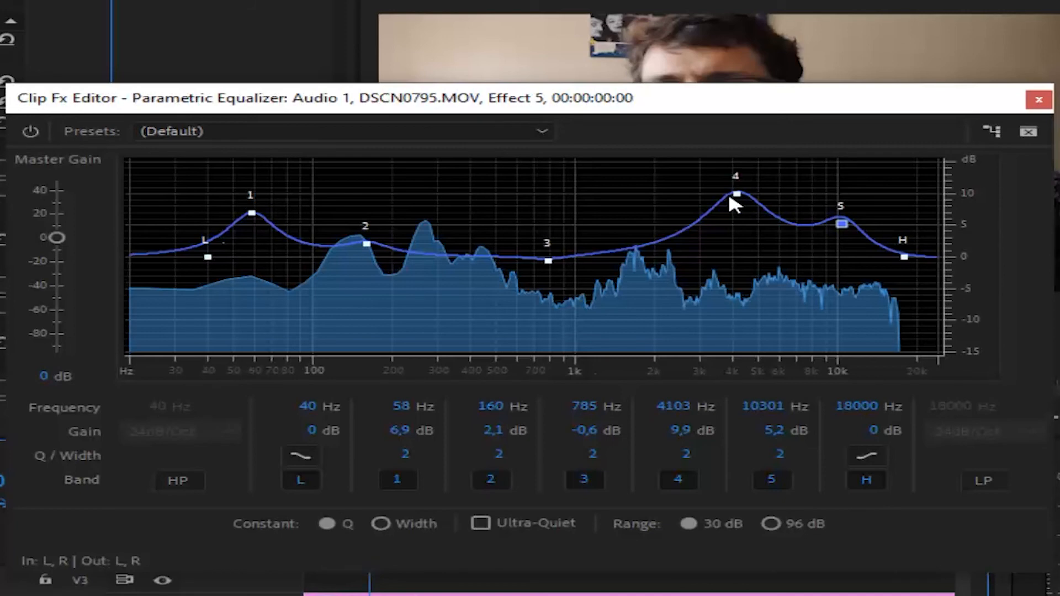
pyautogui.moveTo(738, 194); pyautogui.dragTo(737, 157)
pyautogui.moveTo(841, 224)
pyautogui.mouseDown()
pyautogui.moveTo(840, 182)
pyautogui.moveTo(842, 208)
pyautogui.mouseUp()
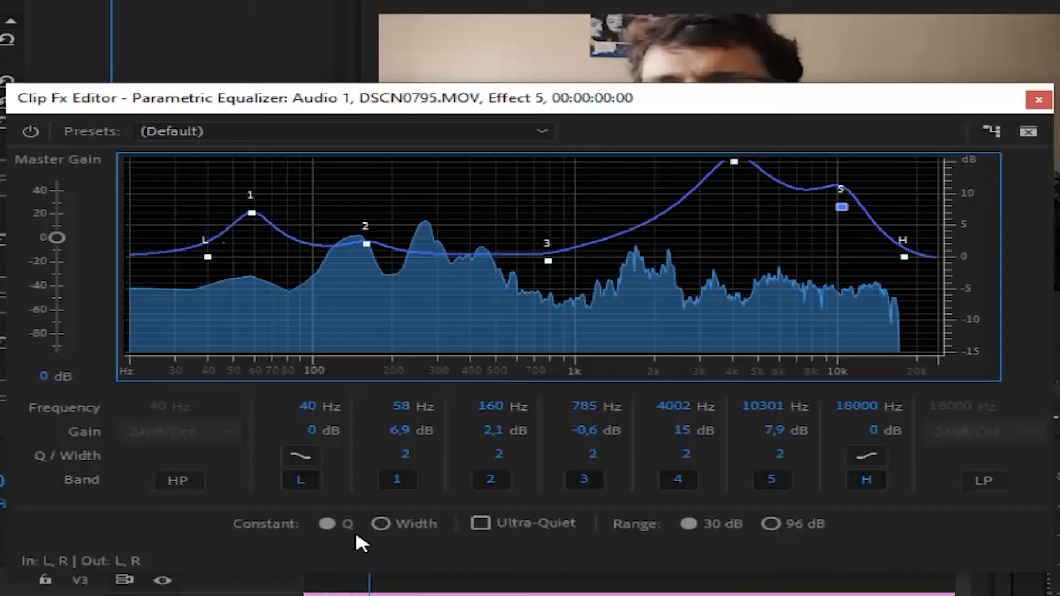
# Step: Listen to the opening with the boosted curve, close the equalizer setup and replay the sequence from the start
pyautogui.click(371, 586)
pyautogui.press('Home')
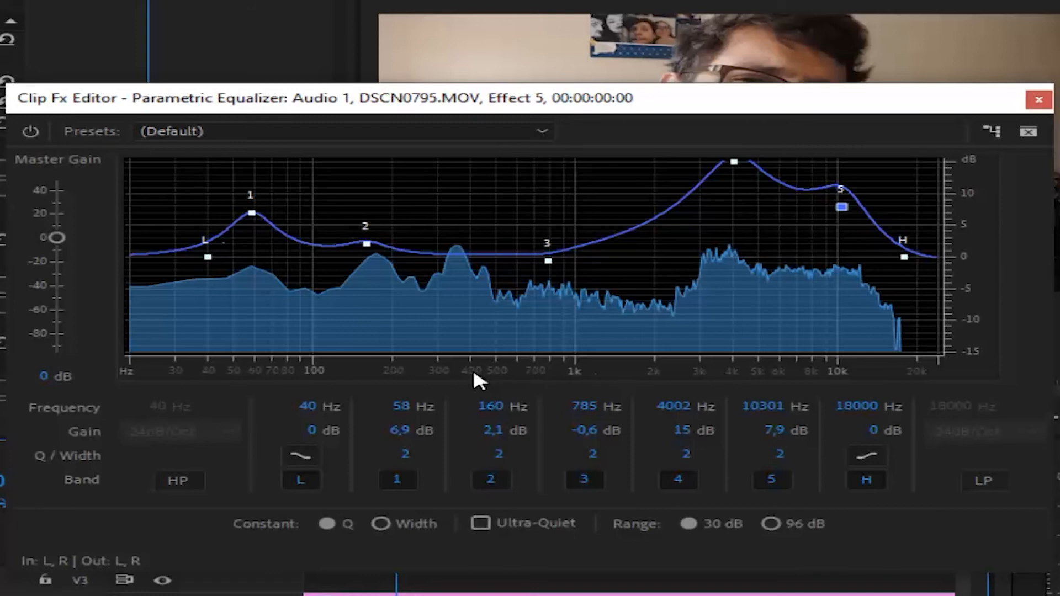
pyautogui.click(1038, 100)
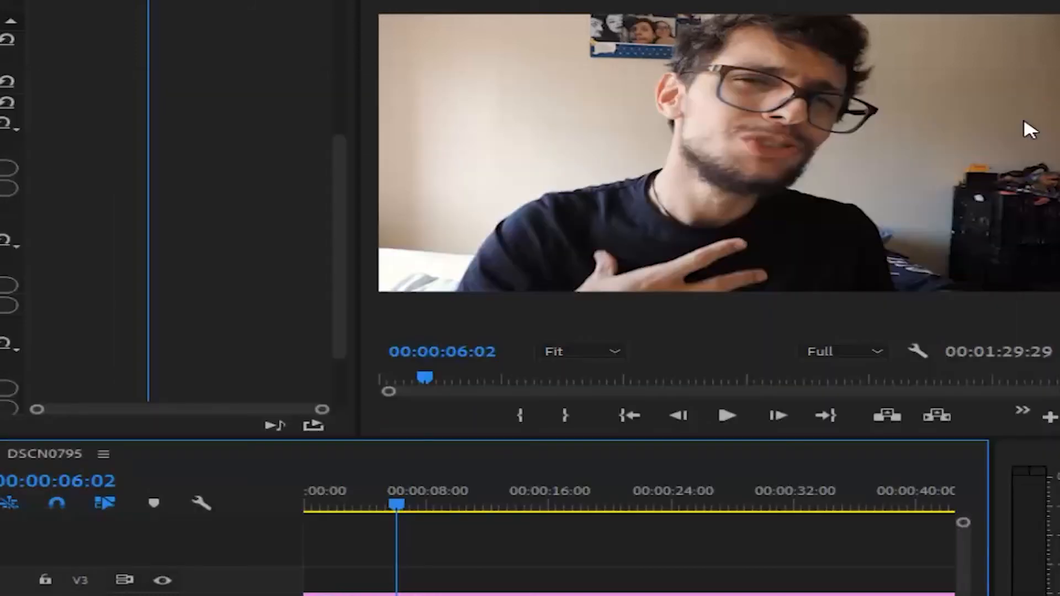
pyautogui.click(396, 565)
pyautogui.press('Home')
pyautogui.press('space')
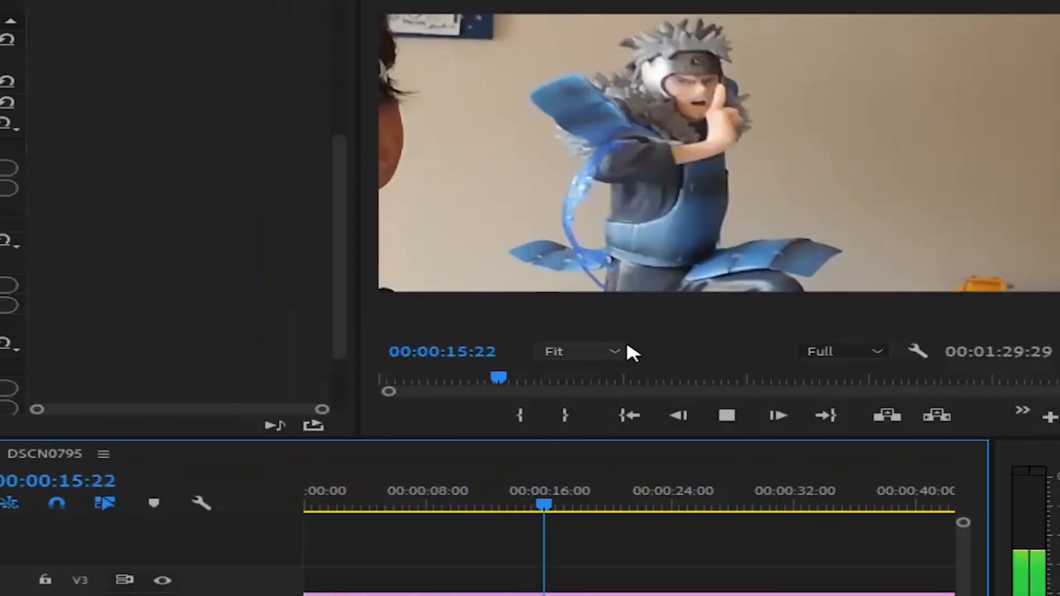
pyautogui.press('space')
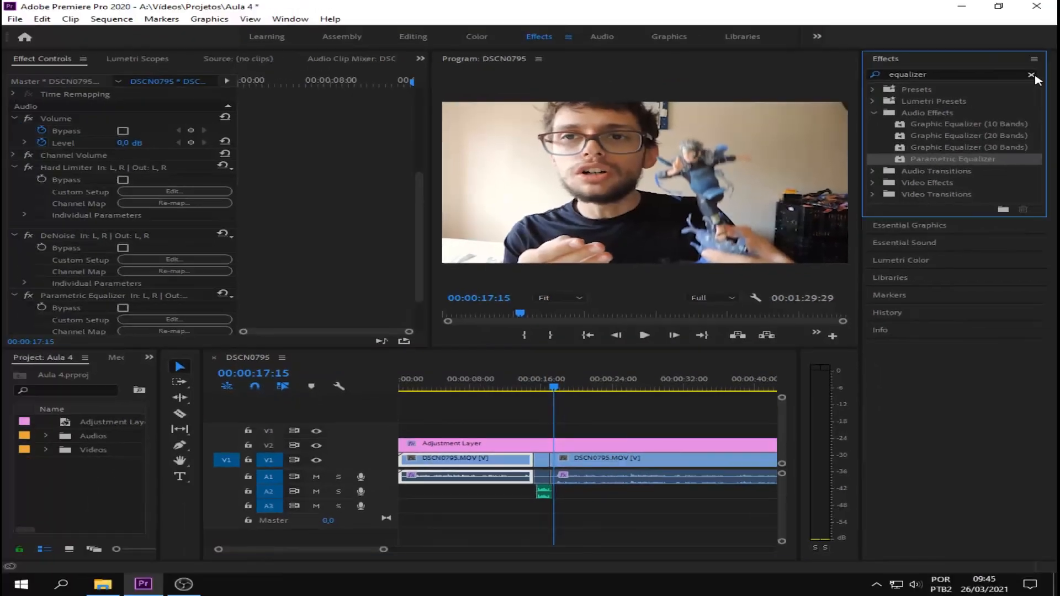
# Step: Clear the effects search, and copy the DeNoise and Parametric Equalizer effects from the first DSCN0795.MOV clip
pyautogui.click(1033, 75)
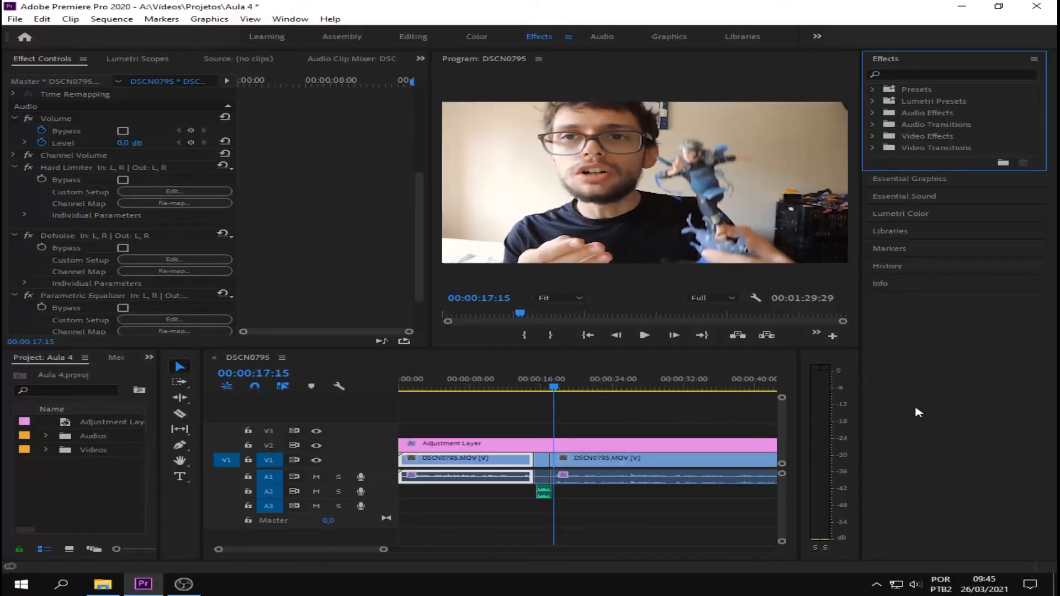
pyautogui.click(541, 482)
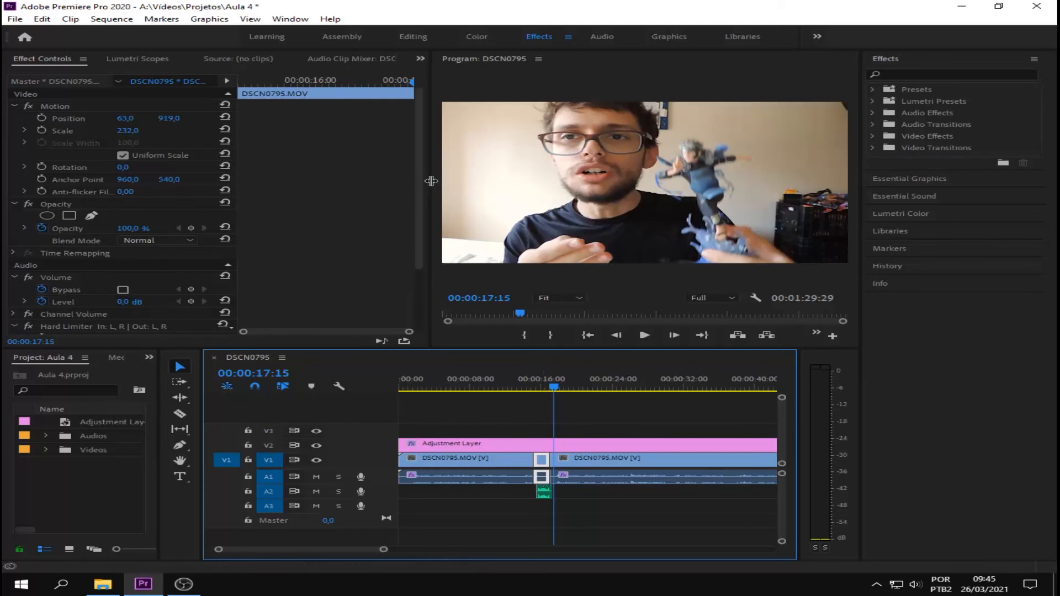
pyautogui.moveTo(421, 201); pyautogui.dragTo(422, 299)
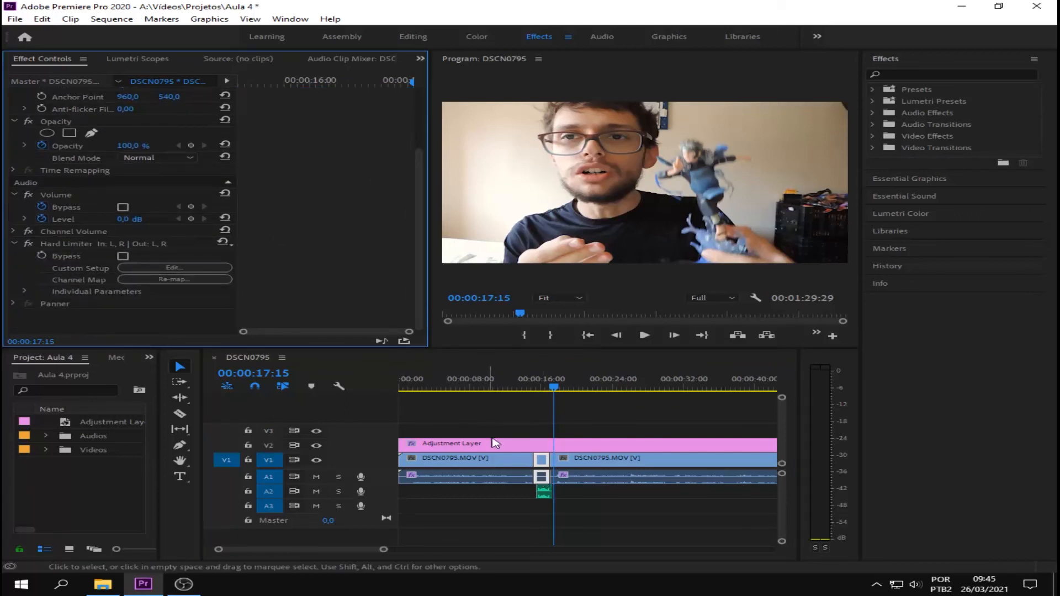
pyautogui.click(495, 468)
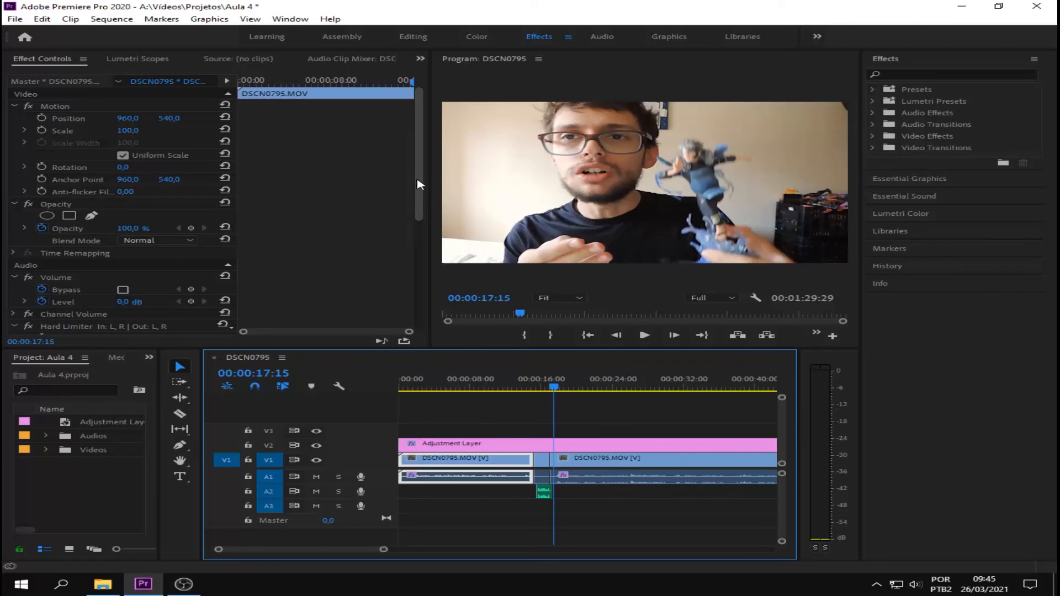
pyautogui.moveTo(419, 182); pyautogui.dragTo(421, 307)
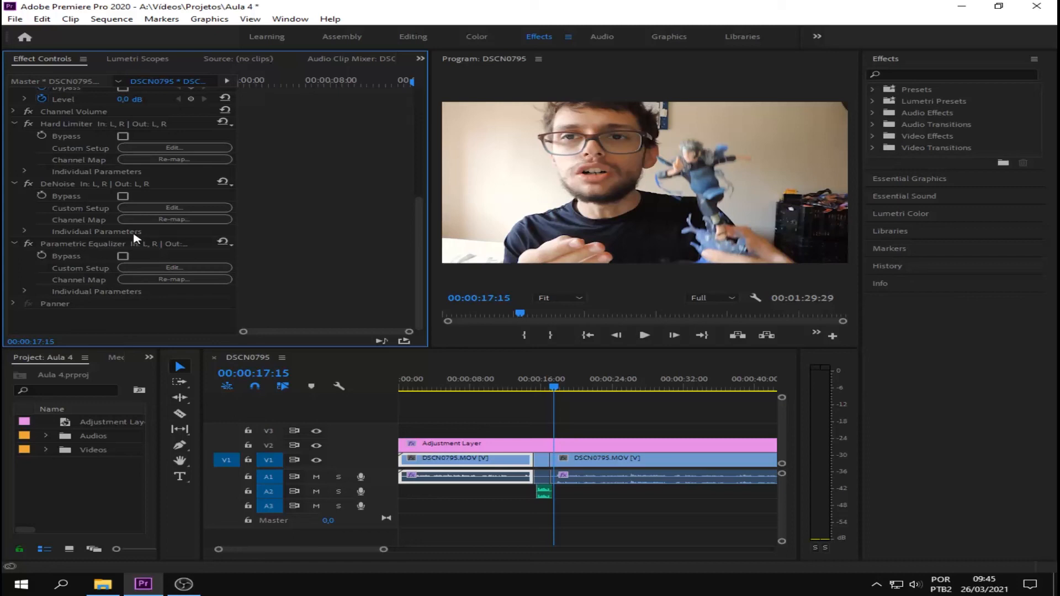
pyautogui.click(94, 186)
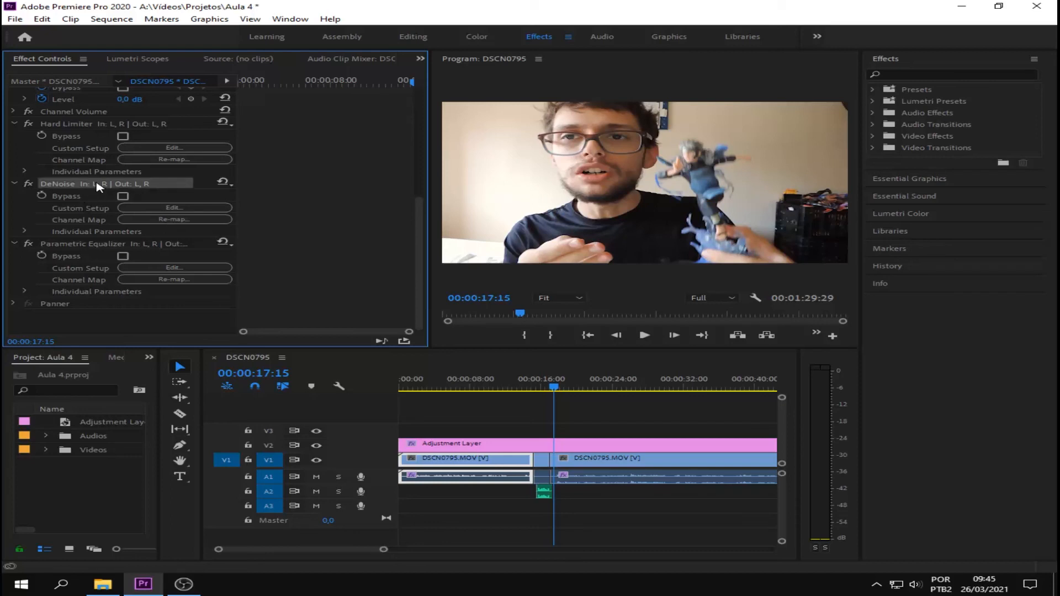
pyautogui.keyDown('ctrl'); pyautogui.click(89, 246); pyautogui.keyUp('ctrl')
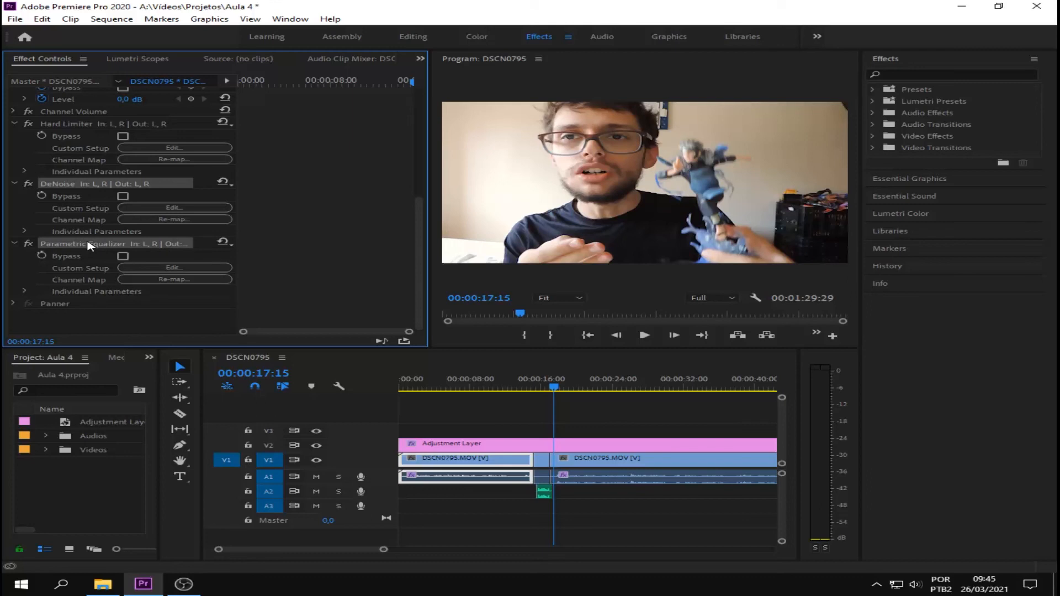
# Step: Paste the copied DeNoise and Parametric Equalizer effects onto the long DSCN0795.MOV clip that starts at 00:00:17:15
pyautogui.click(545, 465)
pyautogui.click(590, 463)
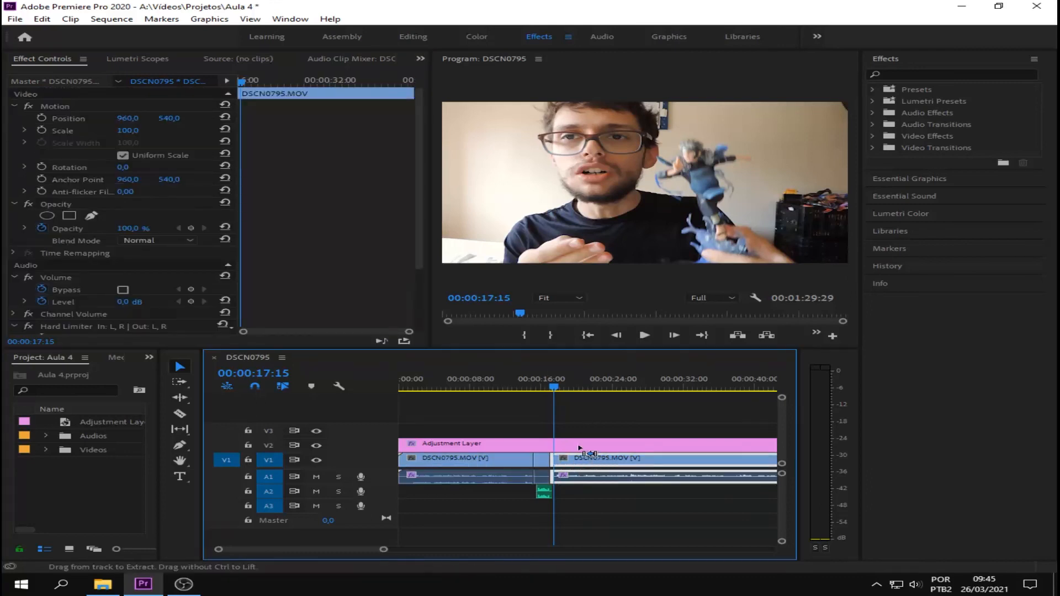
pyautogui.scroll(-2, 199, 226)
pyautogui.scroll(-1, 196, 235)
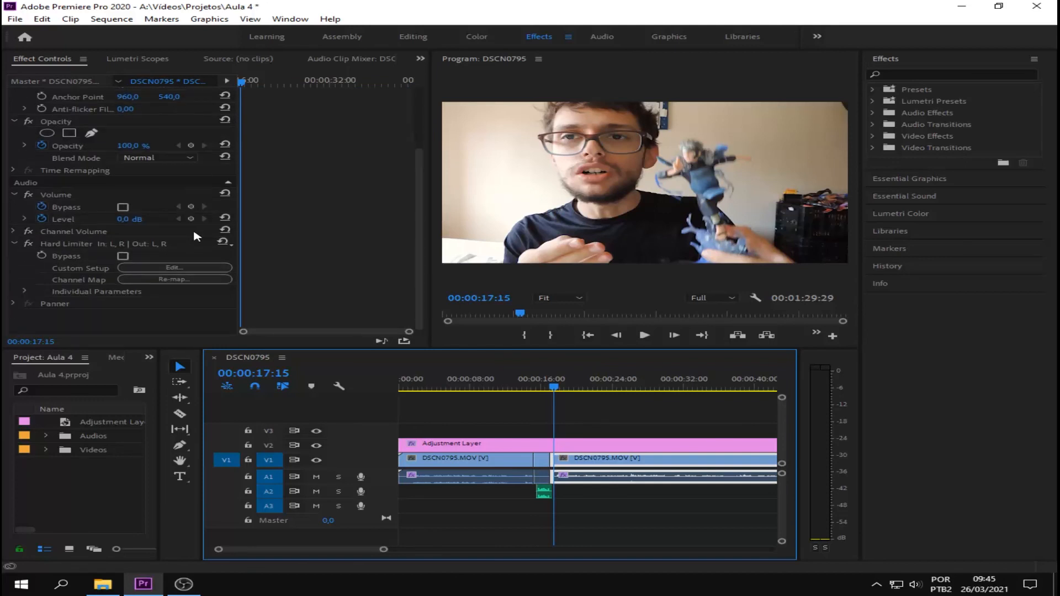
pyautogui.hotkey('ctrl', 'v')
pyautogui.scroll(-3, 155, 284)
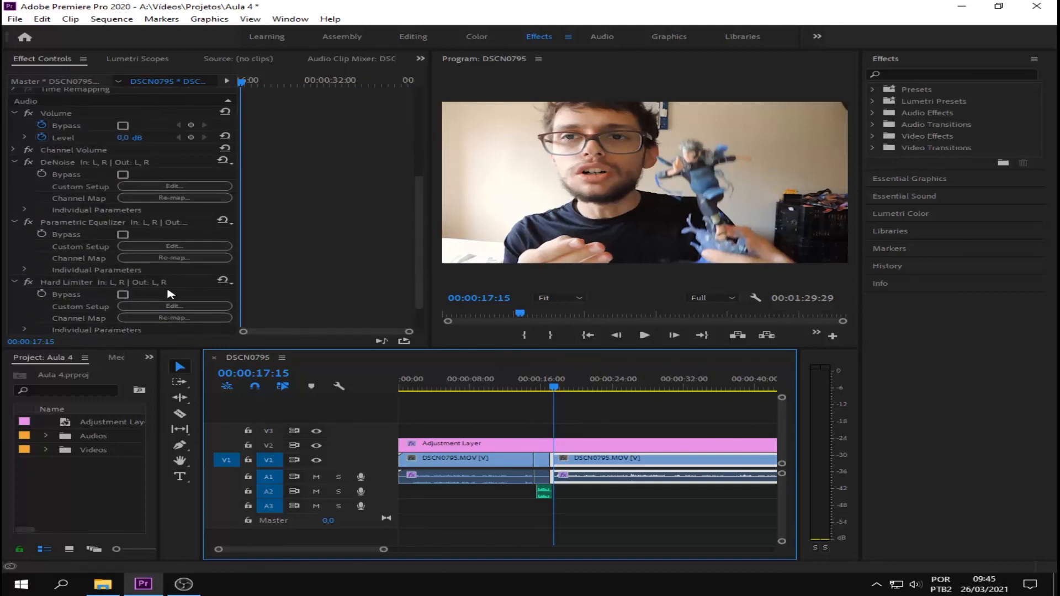
# Step: Paste the copied audio effects onto the last DSCN0795.MOV clip and play it from 00:00:51:01 to check the voice
pyautogui.moveTo(554, 386); pyautogui.dragTo(652, 400)
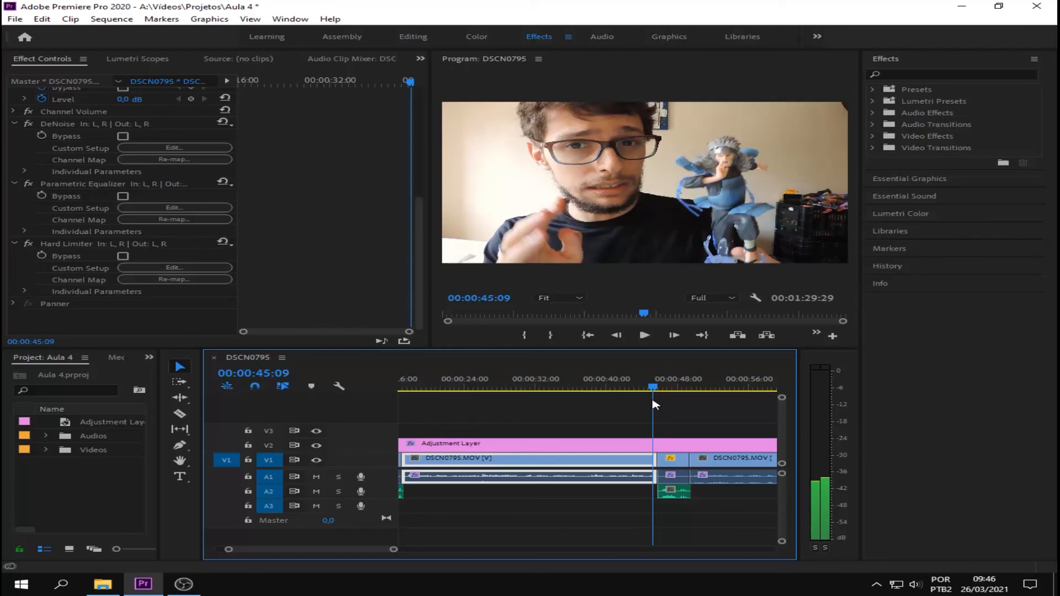
pyautogui.moveTo(655, 405); pyautogui.dragTo(703, 403)
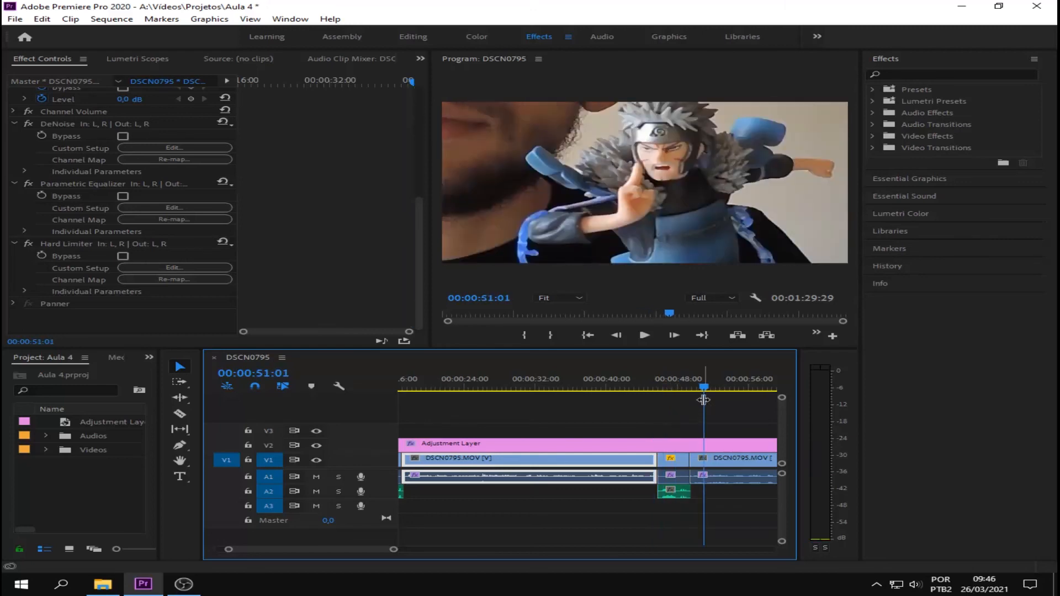
pyautogui.click(735, 463)
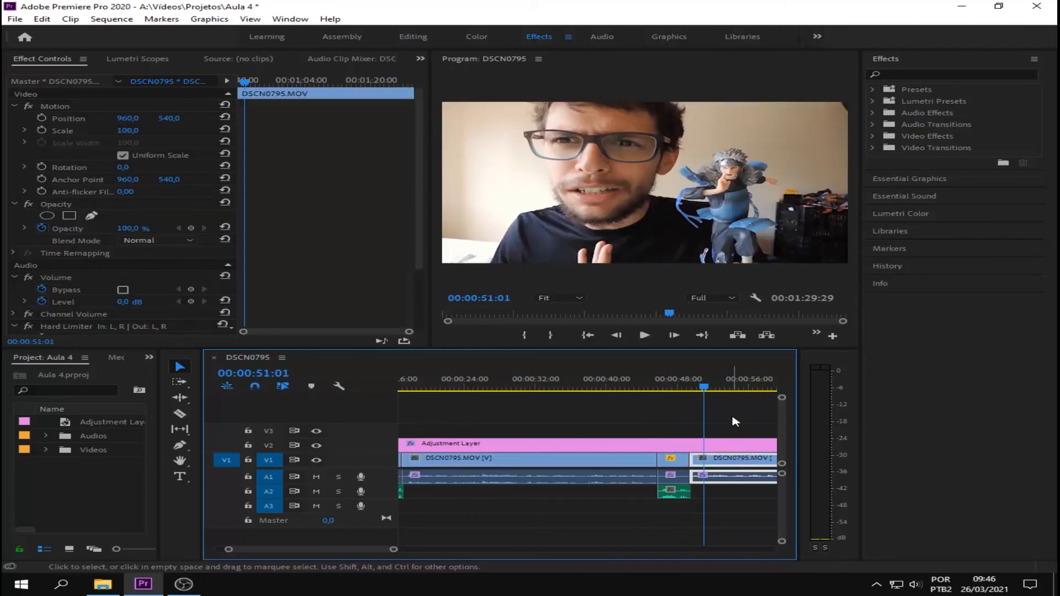
pyautogui.press('space')
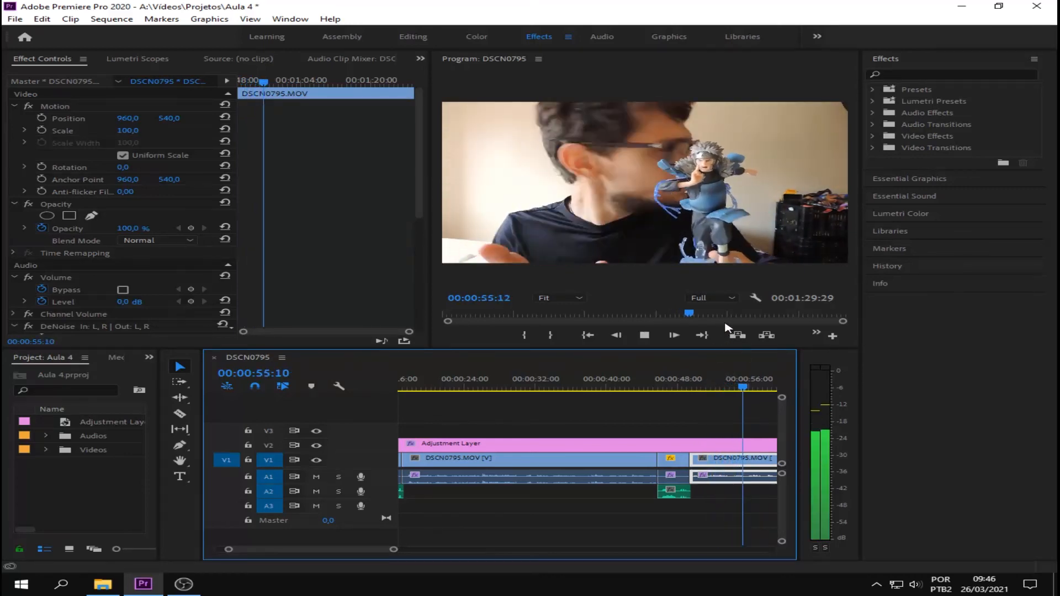
pyautogui.press('space')
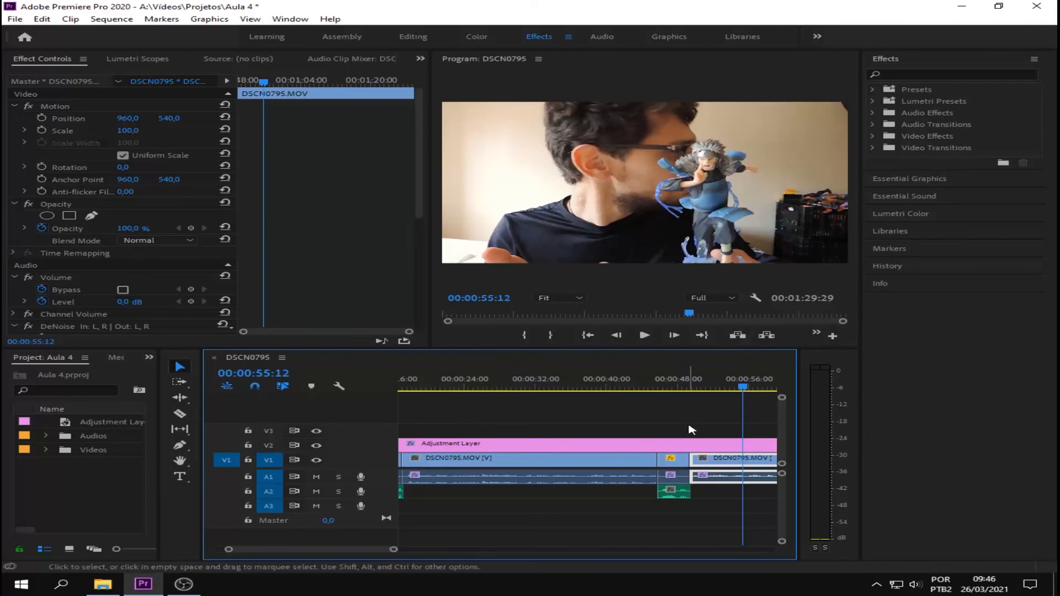
pyautogui.click(697, 430)
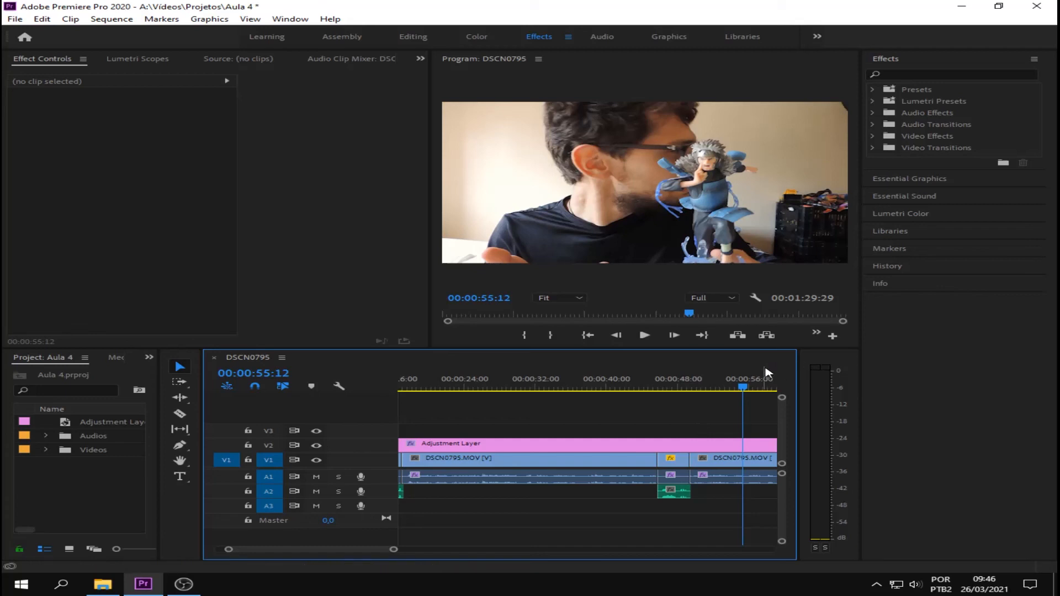
# Step: Move the playhead to 00:00:04:22 and add a 4-point polygon mask to the adjustment layer's Lumetri Color effect
pyautogui.moveTo(743, 388); pyautogui.dragTo(441, 443)
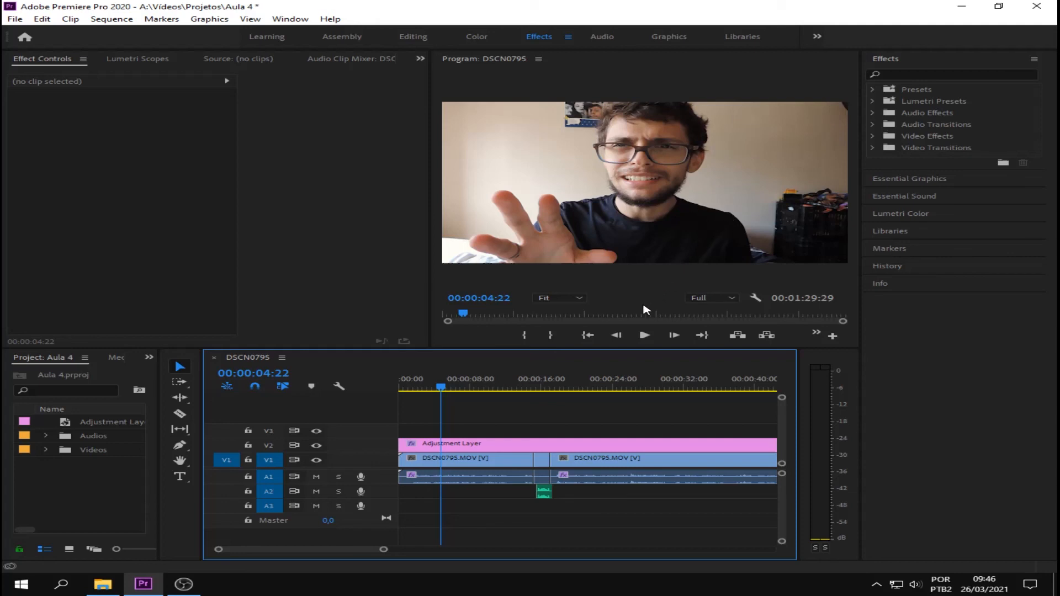
pyautogui.click(494, 445)
pyautogui.scroll(-1, 230, 315)
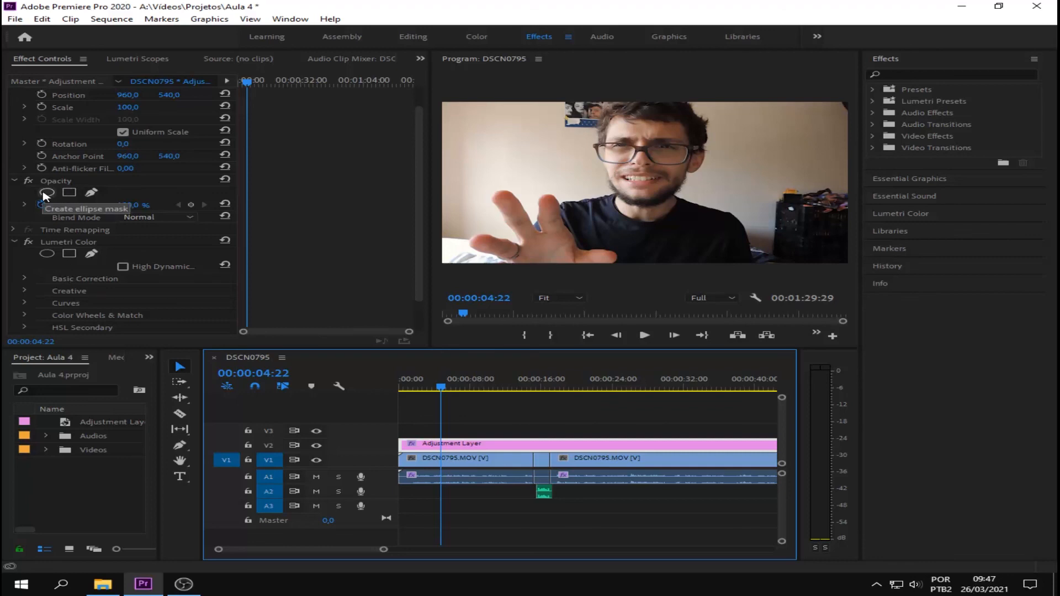
pyautogui.scroll(1, 49, 198)
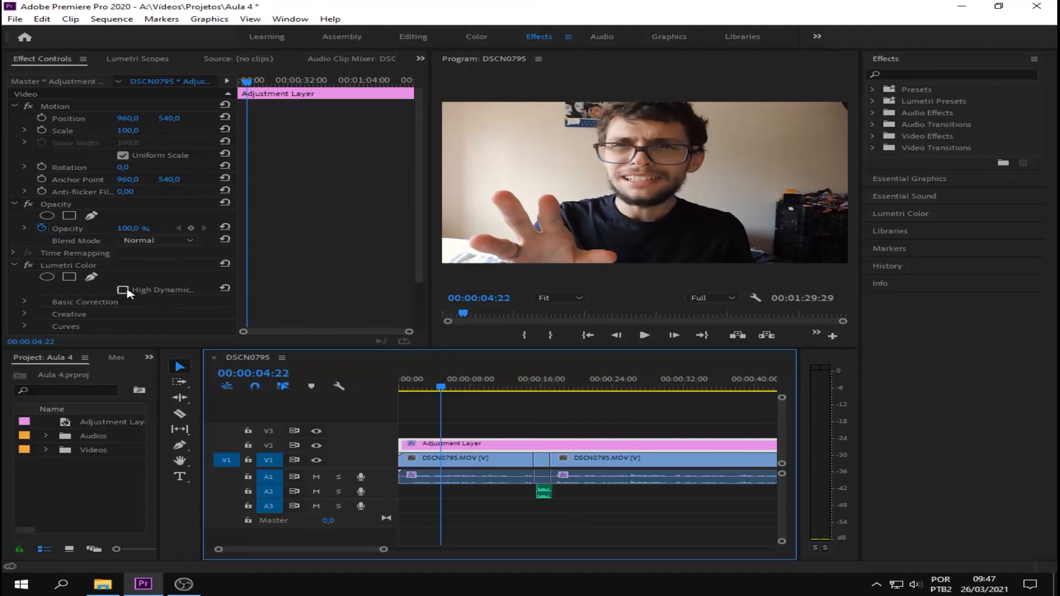
pyautogui.click(69, 278)
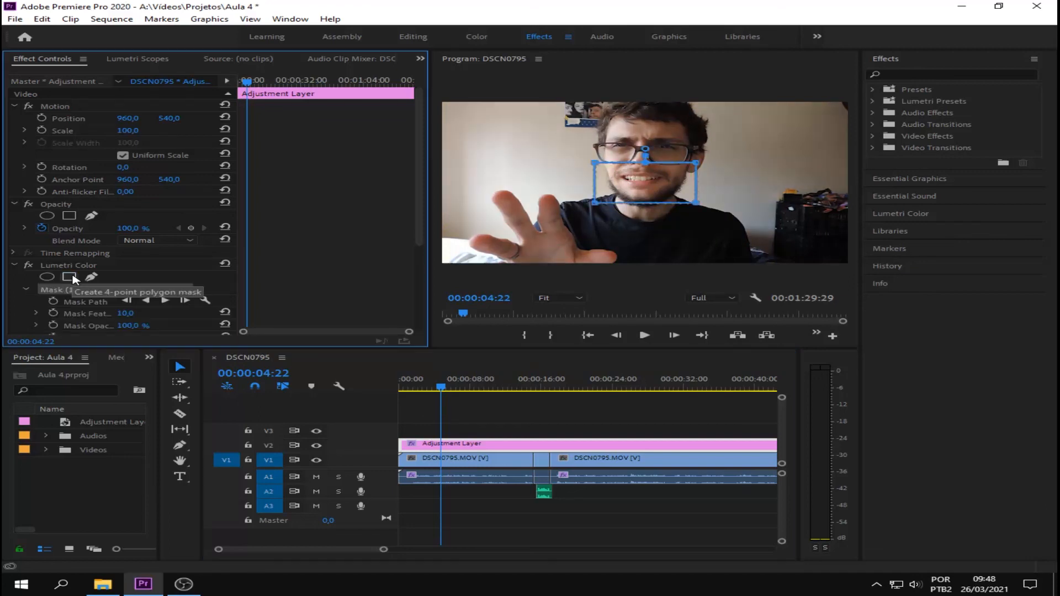
# Step: Stretch the Lumetri Color mask's corners to span the full width of the frame's upper part, and nudge the mask slightly left
pyautogui.click(597, 164)
pyautogui.moveTo(594, 163); pyautogui.dragTo(444, 100)
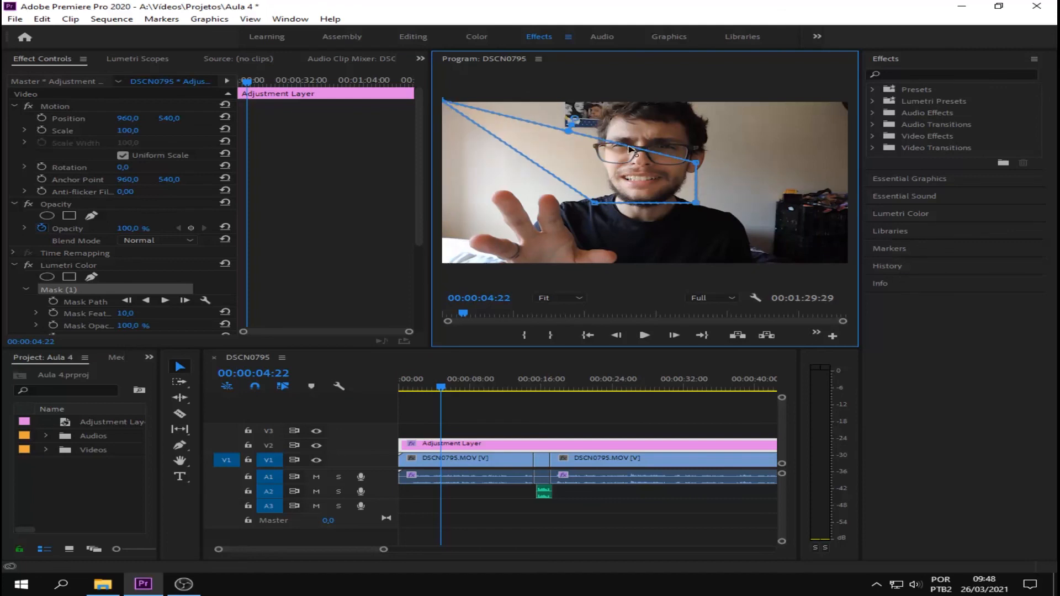
pyautogui.moveTo(697, 164); pyautogui.dragTo(859, 103)
pyautogui.moveTo(696, 203); pyautogui.dragTo(700, 204)
pyautogui.moveTo(872, 206); pyautogui.dragTo(875, 207)
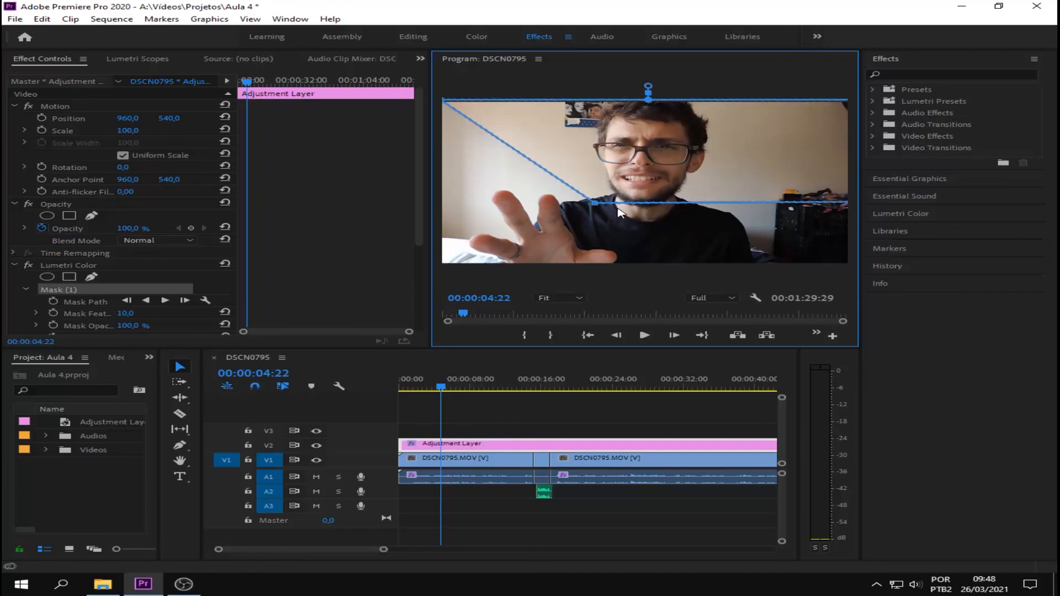
pyautogui.moveTo(592, 204); pyautogui.dragTo(442, 204)
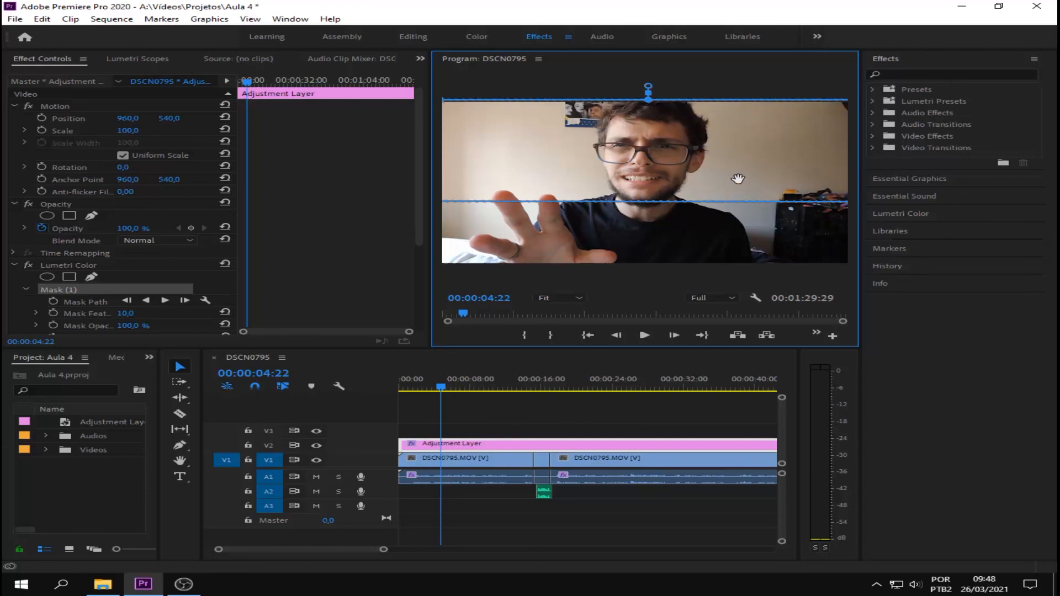
pyautogui.moveTo(738, 179)
pyautogui.mouseDown()
pyautogui.moveTo(728, 106)
pyautogui.moveTo(726, 181)
pyautogui.mouseUp()
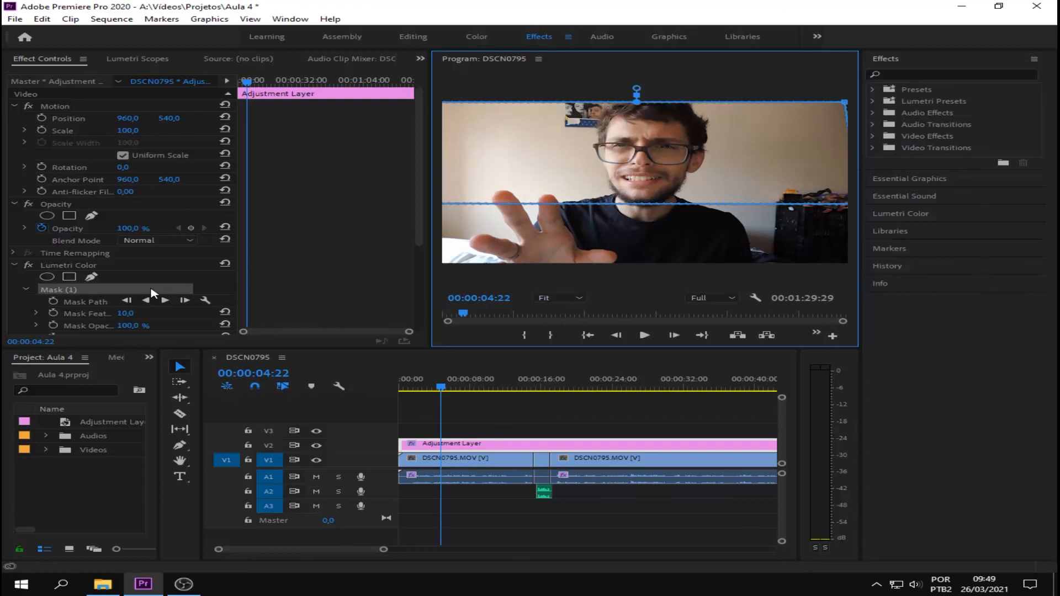
# Step: Delete the polygon mask from the adjustment layer's Lumetri Color effect
pyautogui.click(32, 277)
pyautogui.click(64, 290)
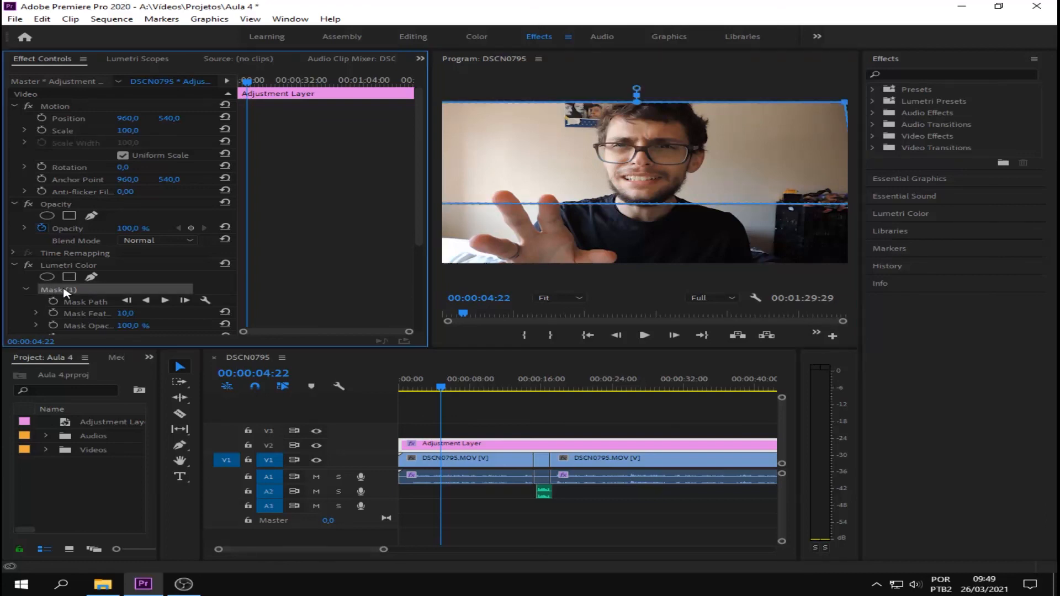
pyautogui.press('Delete')
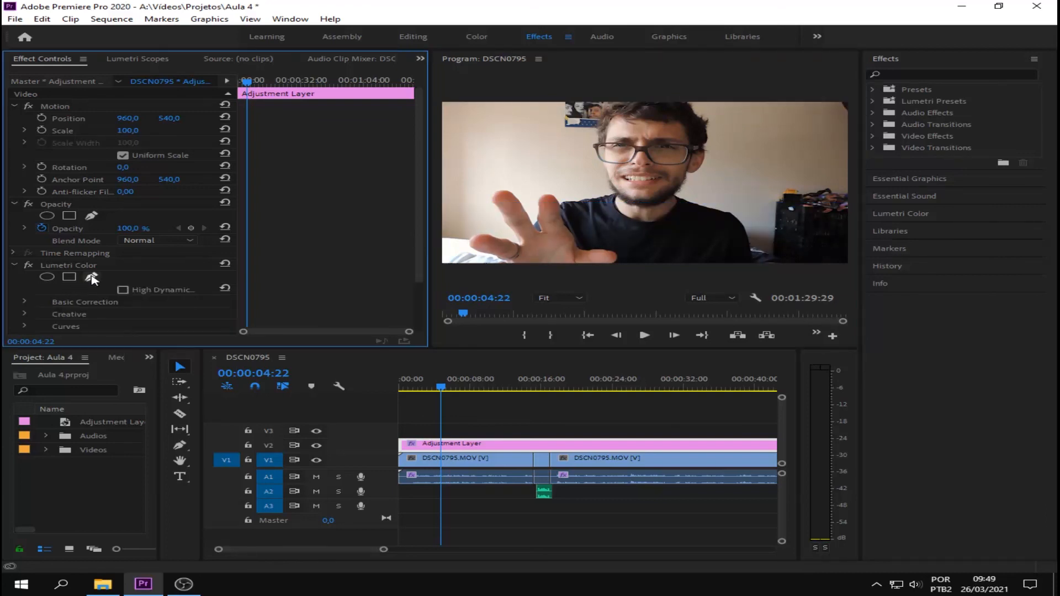
# Step: Draw a closed freeform pen mask for Lumetri Color, zigzagging across the frame's middle and arching over its upper edge, and nudge it slightly down-left
pyautogui.click(91, 277)
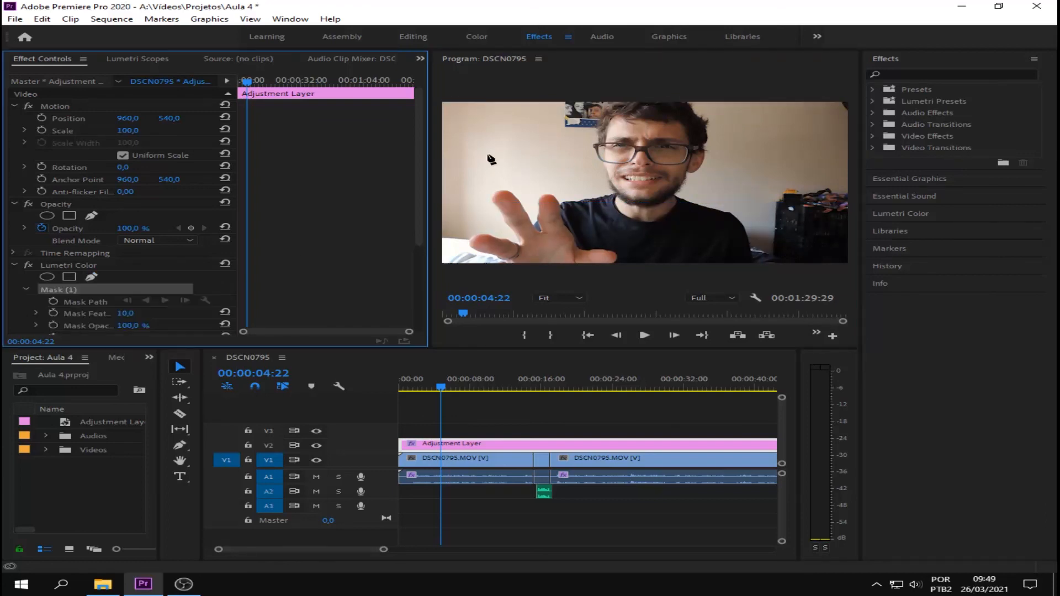
pyautogui.click(444, 172)
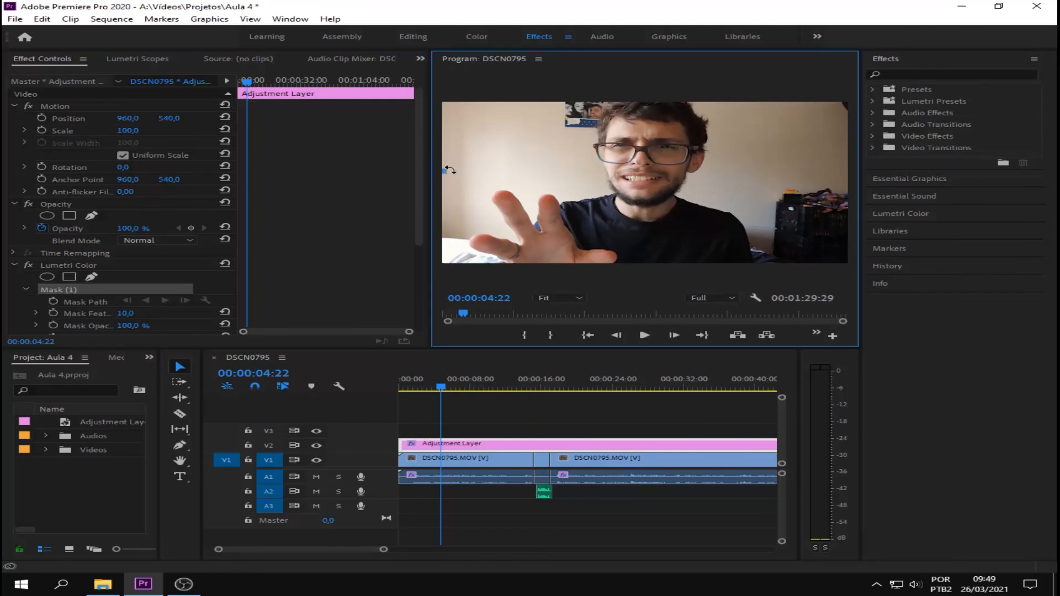
pyautogui.click(487, 171)
pyautogui.click(490, 220)
pyautogui.click(560, 220)
pyautogui.click(569, 141)
pyautogui.click(684, 148)
pyautogui.click(731, 195)
pyautogui.click(744, 231)
pyautogui.click(786, 172)
pyautogui.click(783, 130)
pyautogui.click(825, 149)
pyautogui.click(834, 207)
pyautogui.click(835, 242)
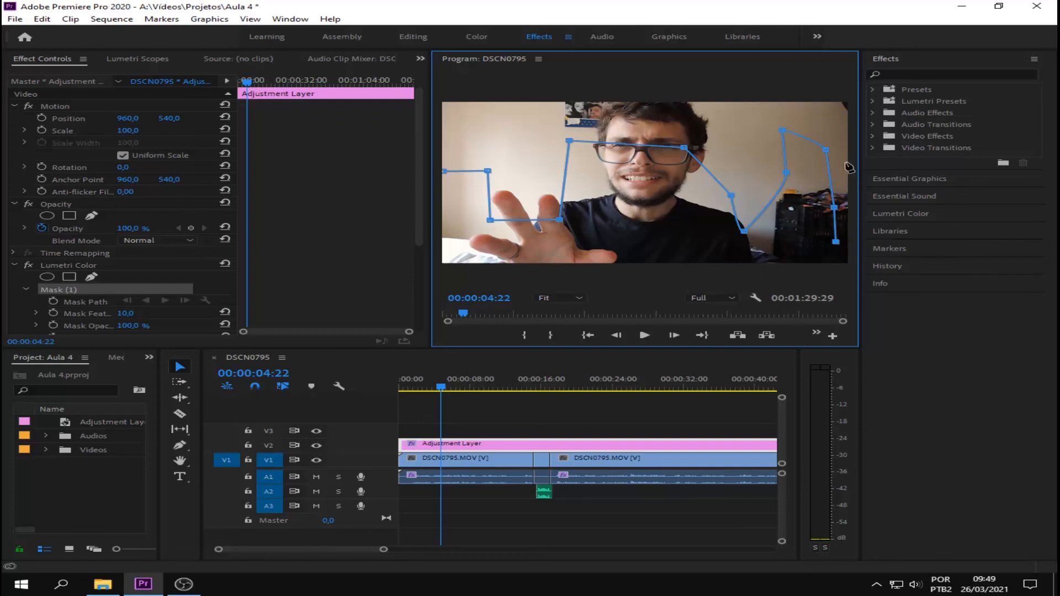
pyautogui.click(843, 139)
pyautogui.click(836, 105)
pyautogui.click(702, 81)
pyautogui.click(596, 81)
pyautogui.click(501, 101)
pyautogui.click(454, 109)
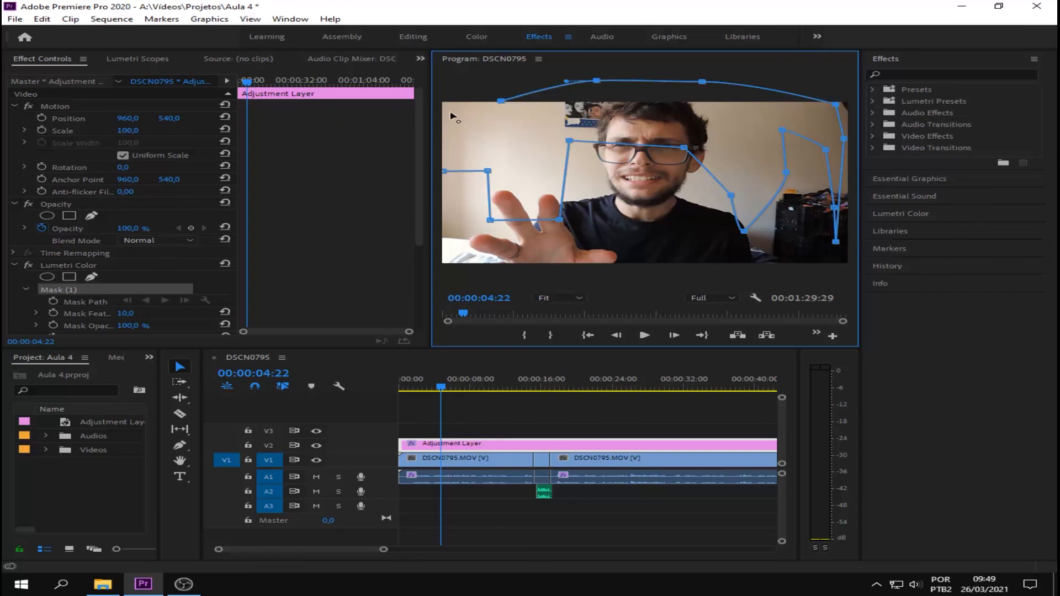
pyautogui.click(445, 172)
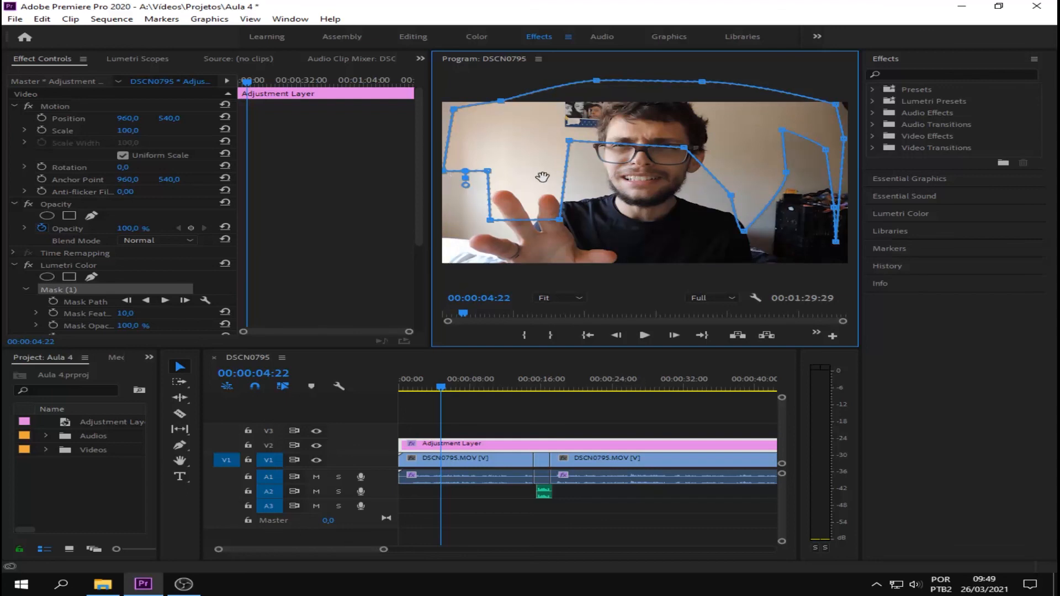
pyautogui.moveTo(540, 161)
pyautogui.mouseDown()
pyautogui.moveTo(539, 183)
pyautogui.moveTo(528, 165)
pyautogui.moveTo(549, 160)
pyautogui.moveTo(535, 165)
pyautogui.mouseUp()
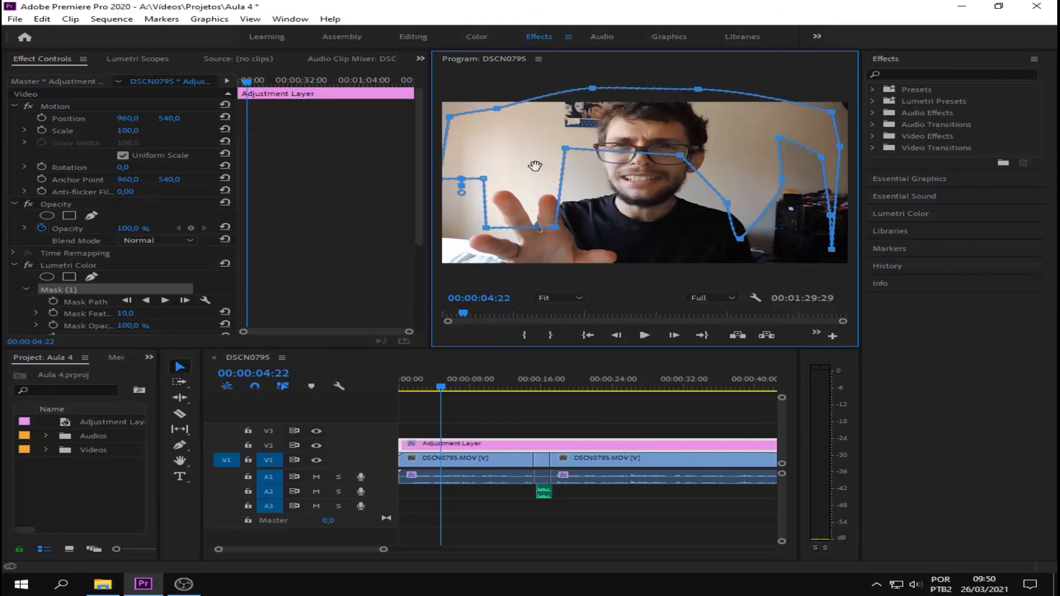
# Step: Remove the freeform pen mask from the Lumetri Color effect
pyautogui.click(22, 281)
pyautogui.click(67, 290)
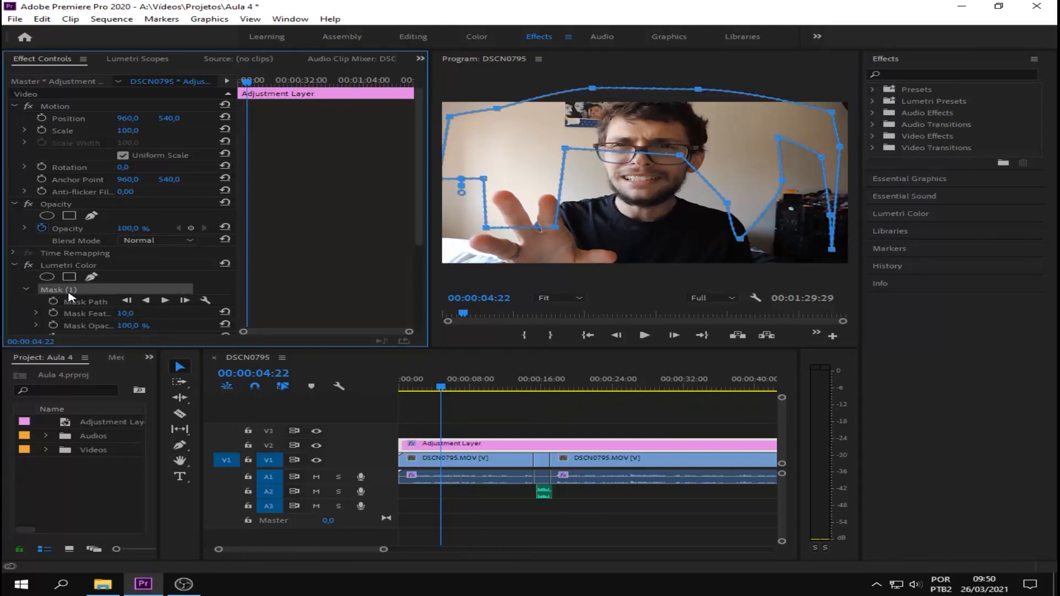
pyautogui.press('Delete')
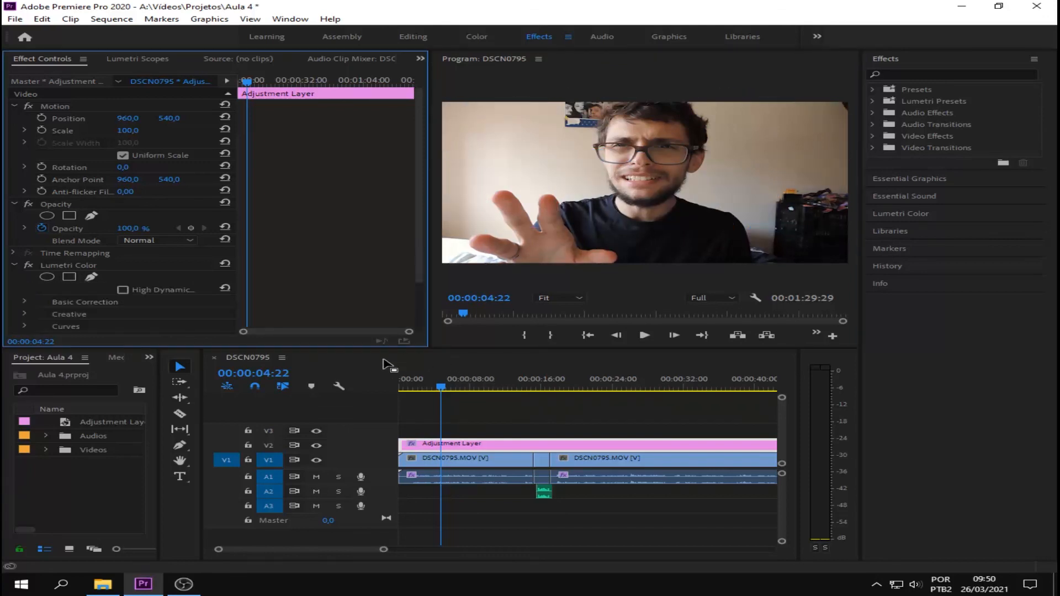
# Step: Select the first DSCN0795.MOV clip and review its Hard Limiter, DeNoise and Parametric Equalizer audio effects
pyautogui.scroll(-5, 284, 312)
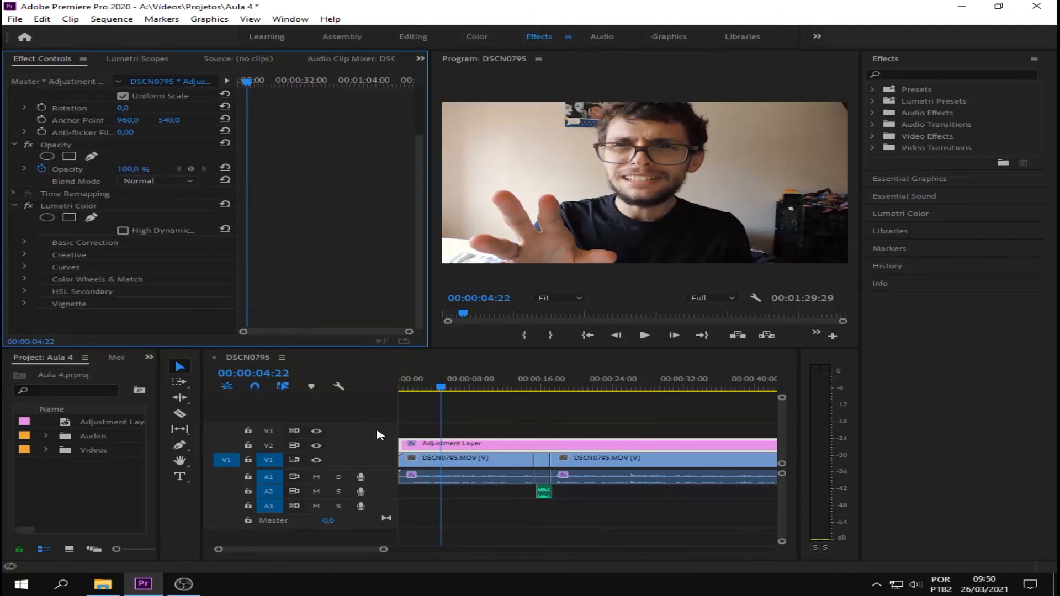
pyautogui.click(428, 462)
pyautogui.scroll(-3, 124, 276)
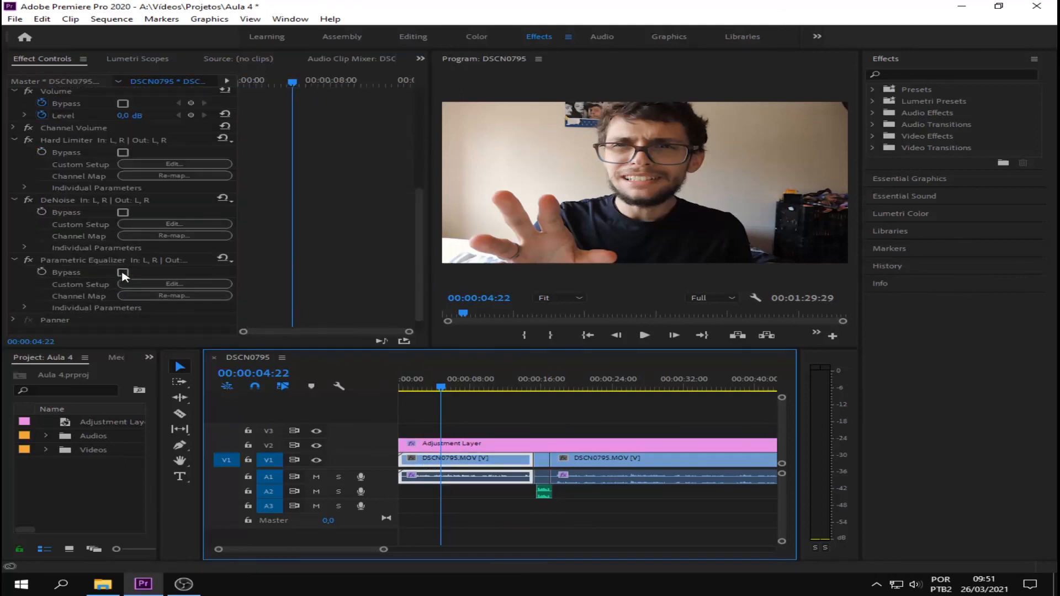